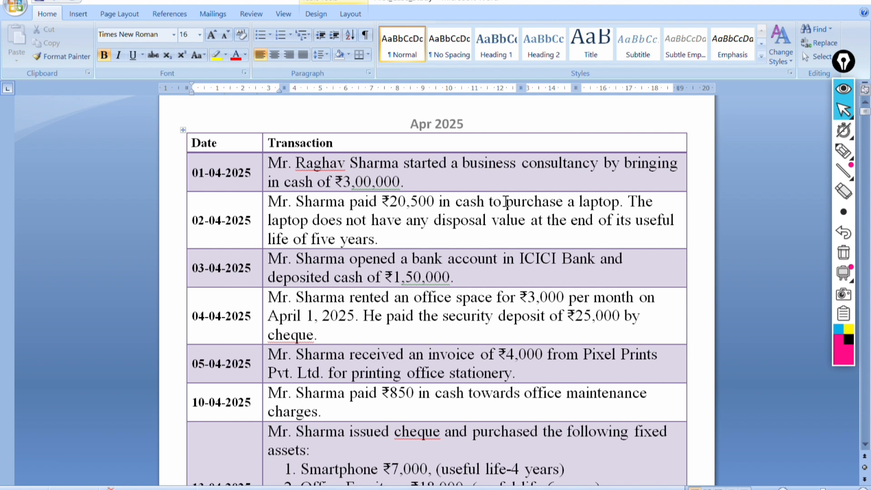
- Switch to TallyPrime and open a blank ledger creation form for company CPSSH Ex. 1
mouse_move(560, 489)
left_click(559, 471)
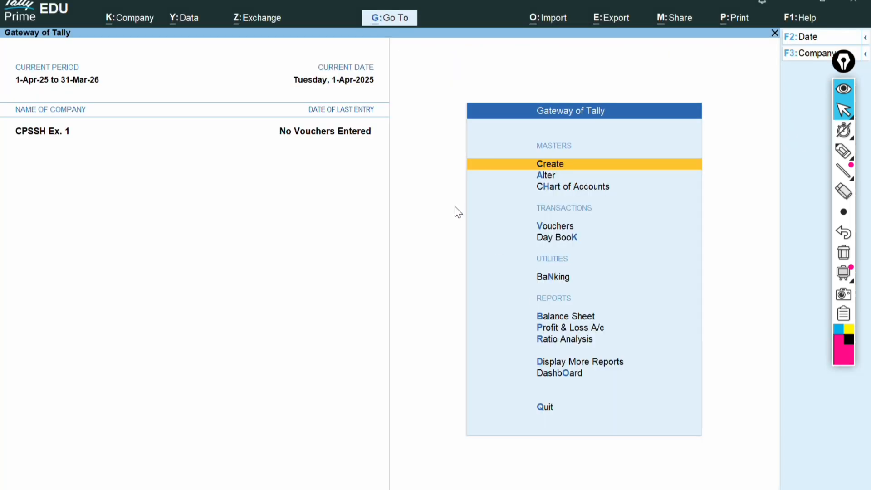
key("Return")
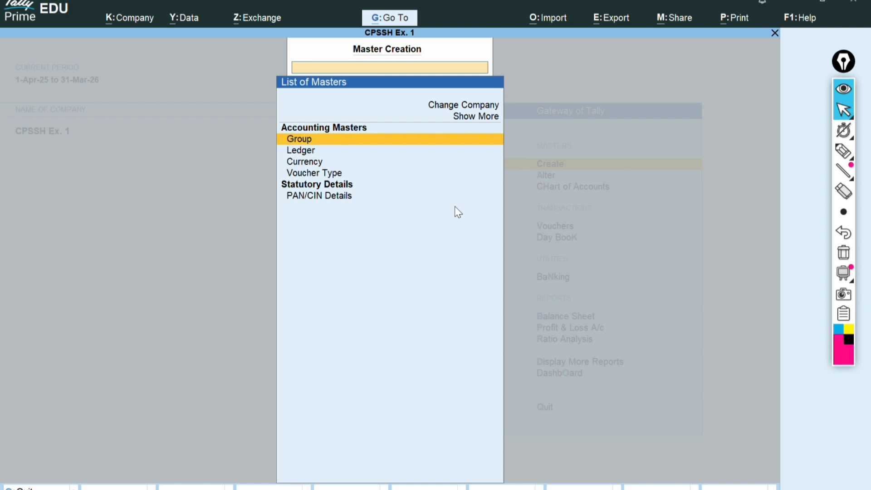
key("Down")
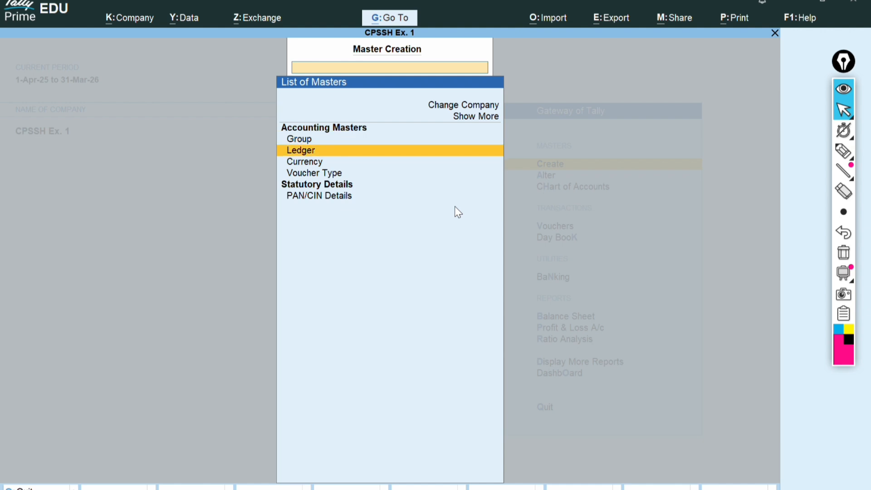
key("Return")
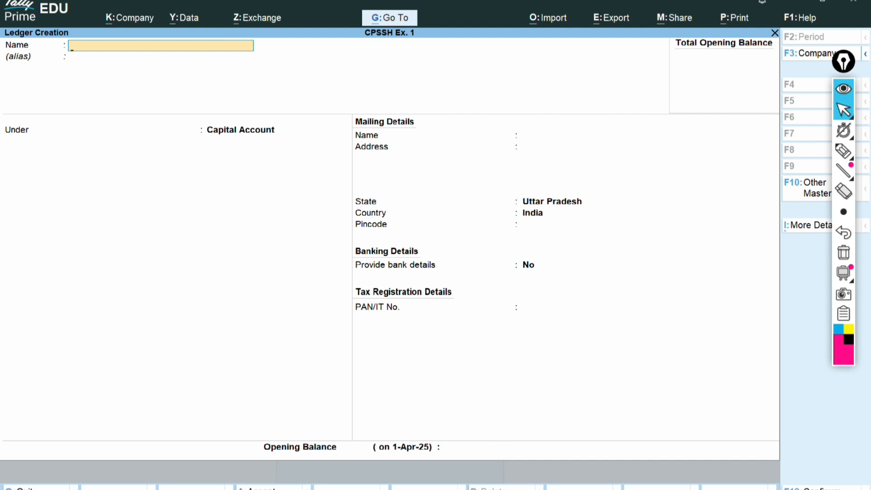
- In the Word document, underline the 01-04-2025 transaction and its ₹3,00,000 amount, erase the marks, and return to TallyPrime
mouse_move(530, 488)
left_click(590, 397)
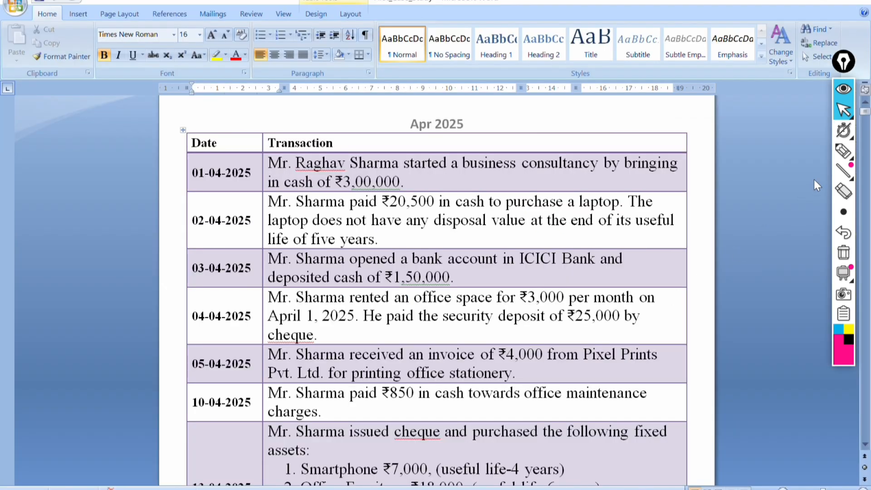
left_click(843, 151)
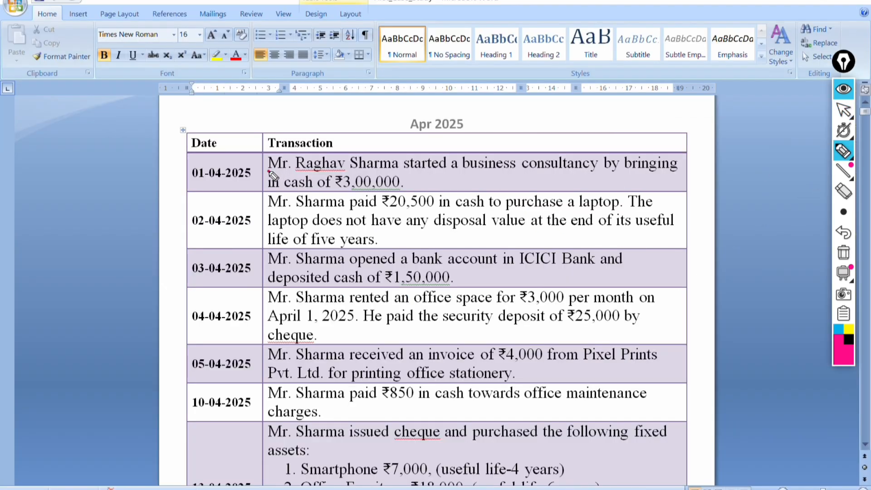
mouse_move(269, 172)
left_mouse_down()
mouse_move(349, 178)
mouse_move(594, 168)
left_mouse_up()
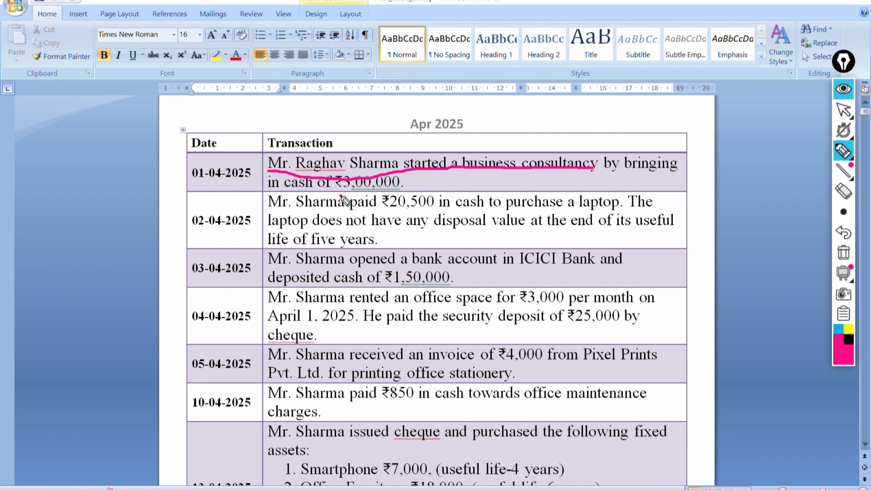
left_click_drag(340, 196, 395, 196)
left_click(843, 192)
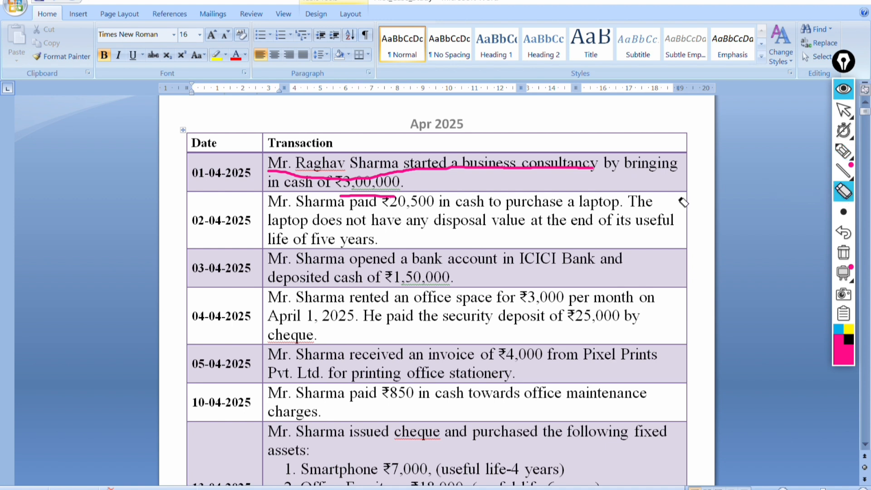
left_click_drag(449, 153, 392, 203)
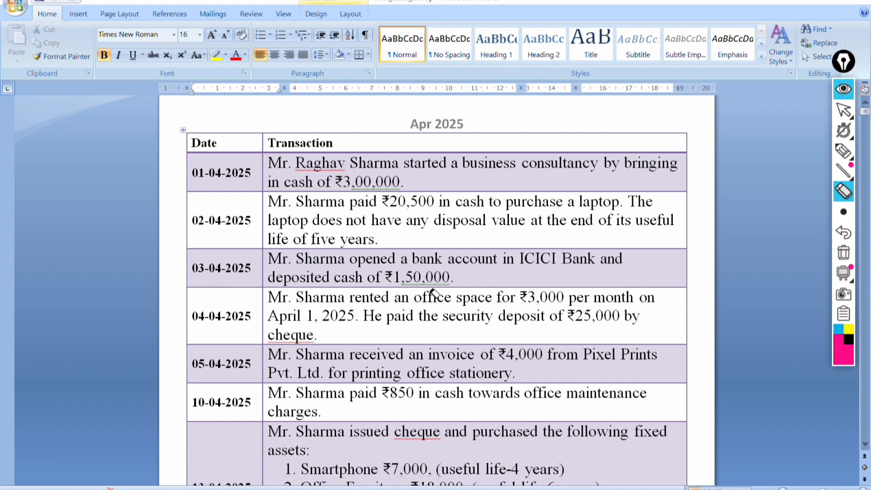
left_click(844, 110)
left_click(538, 489)
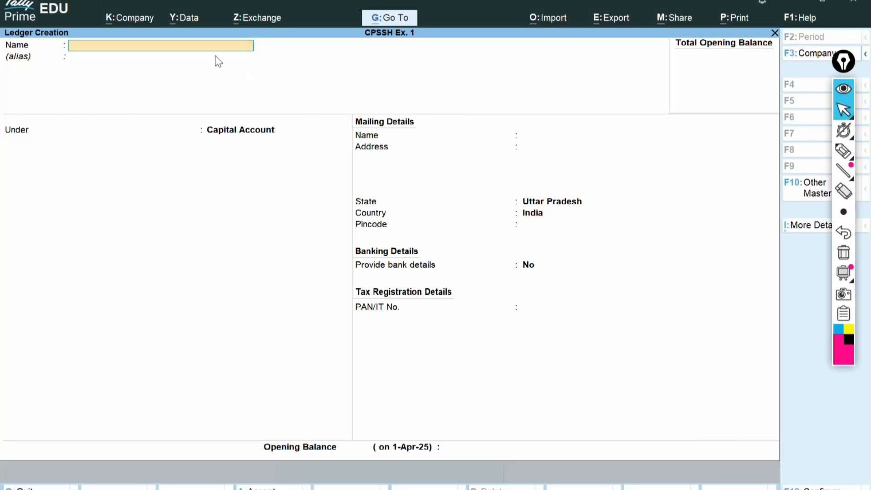
- Create a ledger named Capital under the Capital Account group, without an opening balance, and save it
type("Capital")
key("Return")
key("Return")
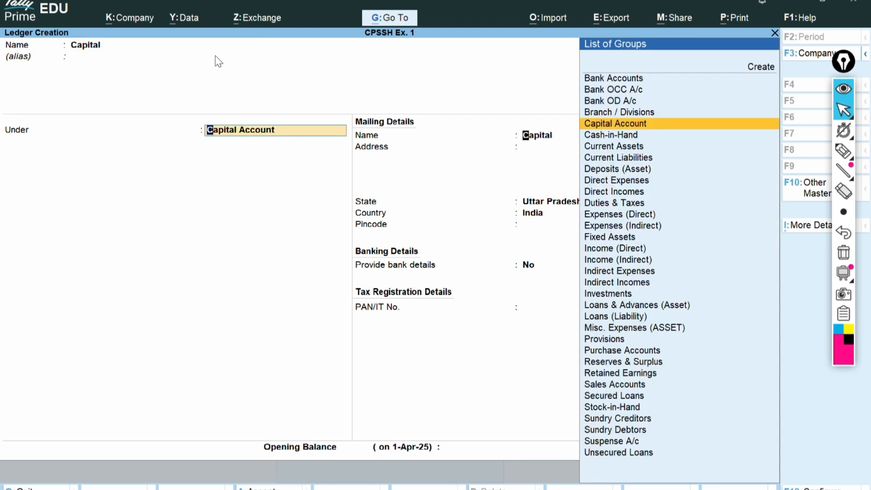
key("Return")
key("Return")
key("Return")
key("Return")
key("Return")
key("Return")
key("Return")
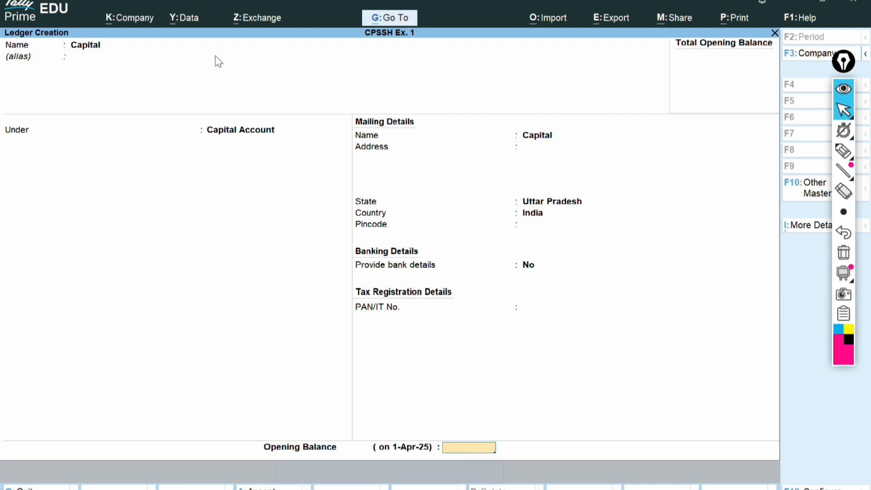
key("Return")
key("y")
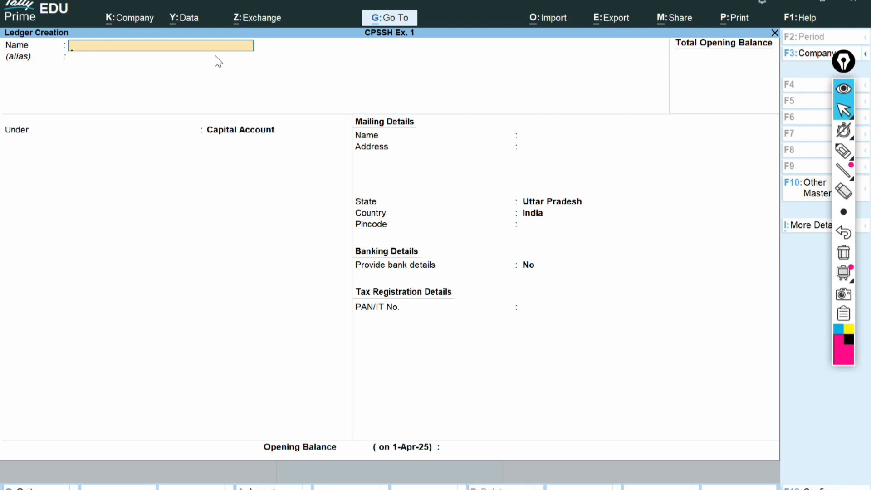
- Leave ledger creation and open accounting voucher creation
key("Escape")
key("Escape")
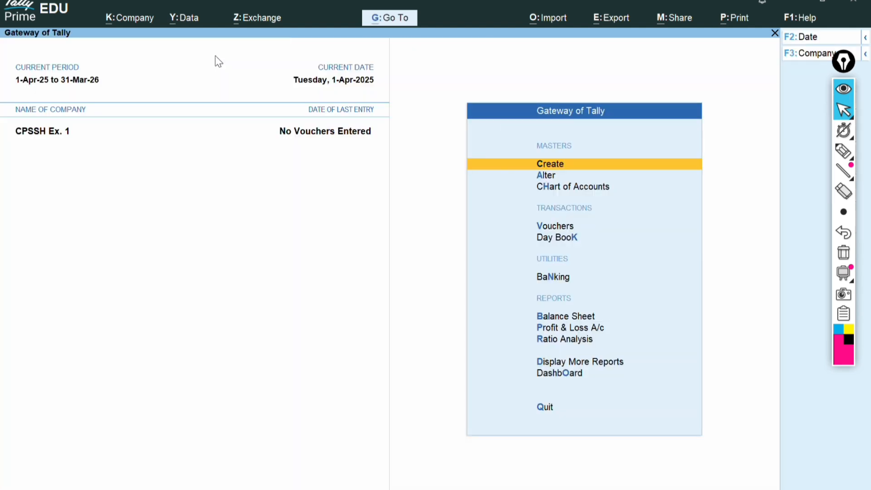
key("Down")
key("Down")
key("Down")
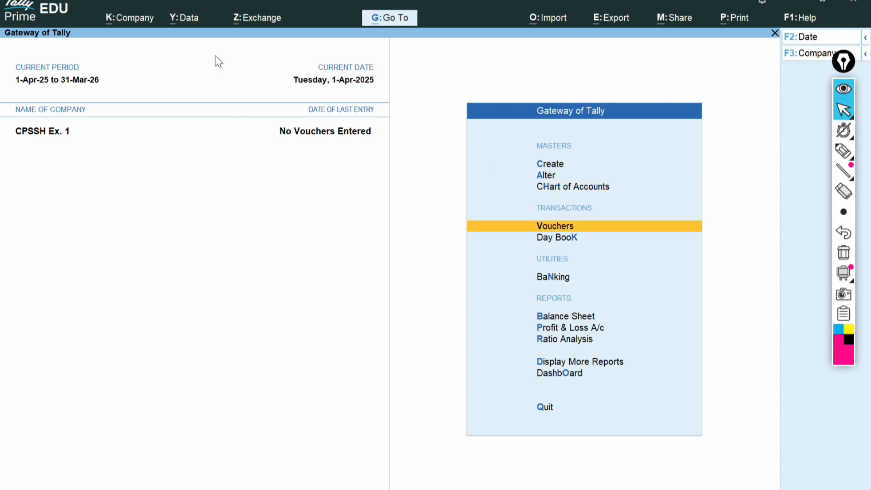
key("Return")
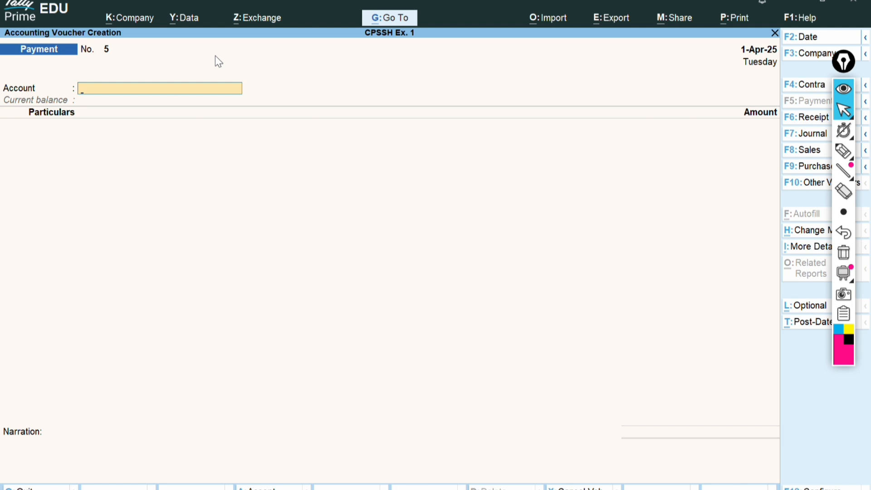
- Mark the Payment voucher type and the list of voucher options with pen strokes, and erase the annotations
left_click(844, 152)
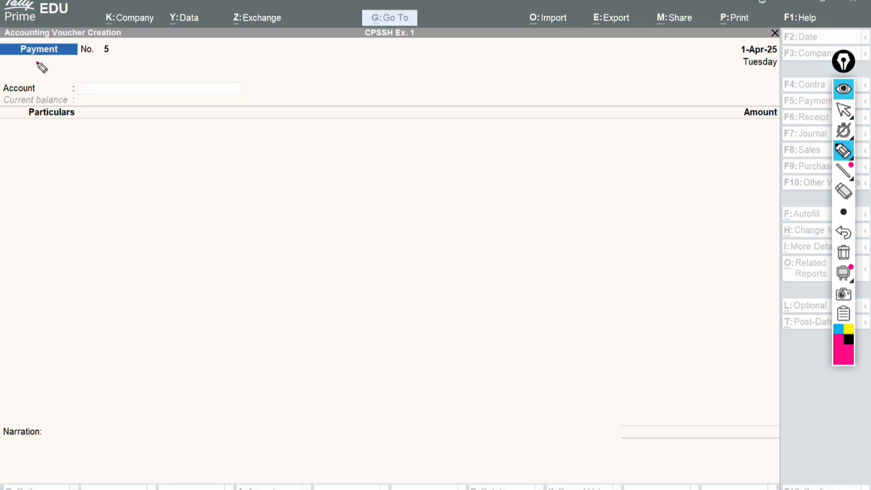
left_click_drag(37, 63, 70, 63)
mouse_move(776, 41)
left_mouse_down()
mouse_move(770, 300)
mouse_move(782, 370)
left_mouse_up()
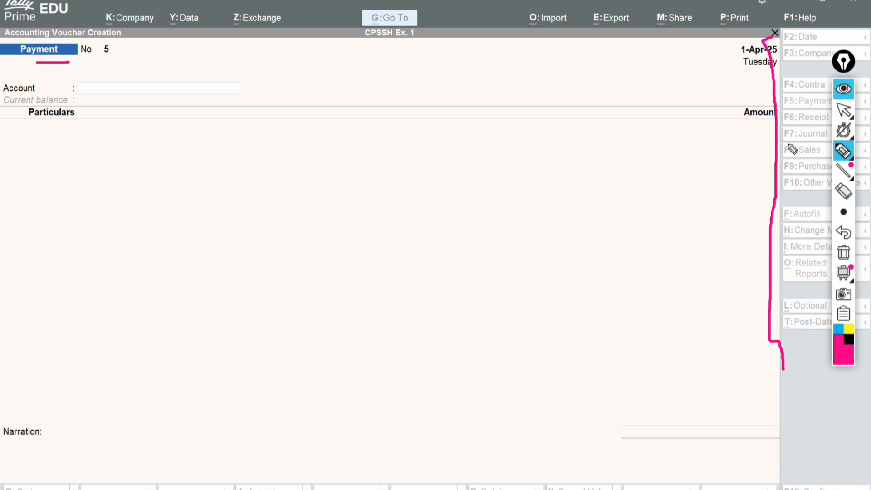
mouse_move(812, 47)
left_mouse_down()
mouse_move(833, 39)
mouse_move(802, 108)
mouse_move(821, 122)
mouse_move(824, 158)
mouse_move(807, 171)
mouse_move(819, 172)
left_mouse_up()
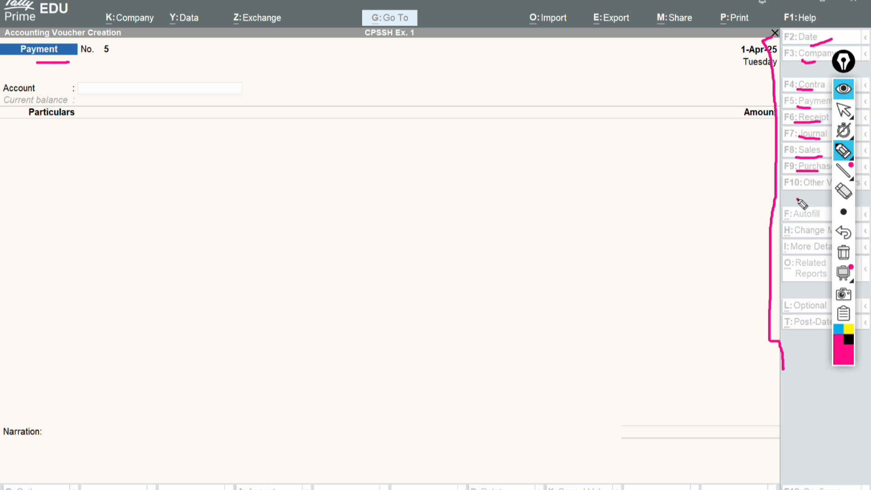
mouse_move(799, 199)
left_mouse_down()
mouse_move(797, 263)
mouse_move(814, 245)
left_mouse_up()
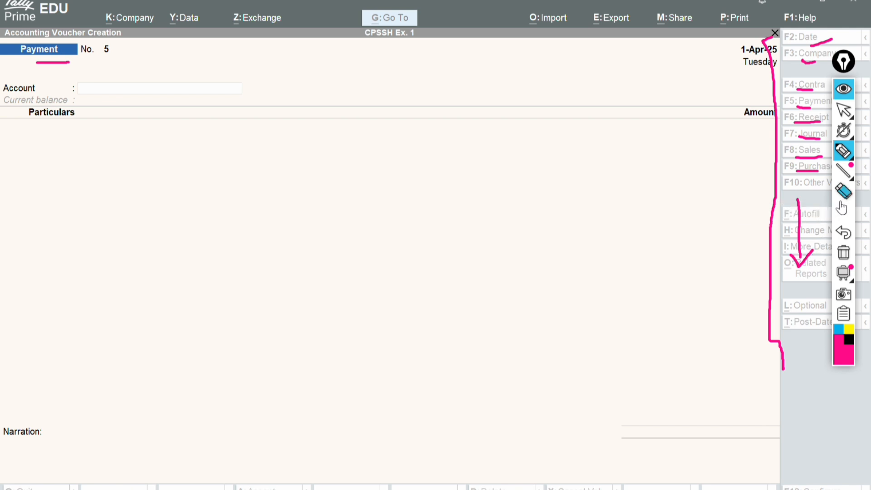
left_click(843, 191)
left_click(771, 117)
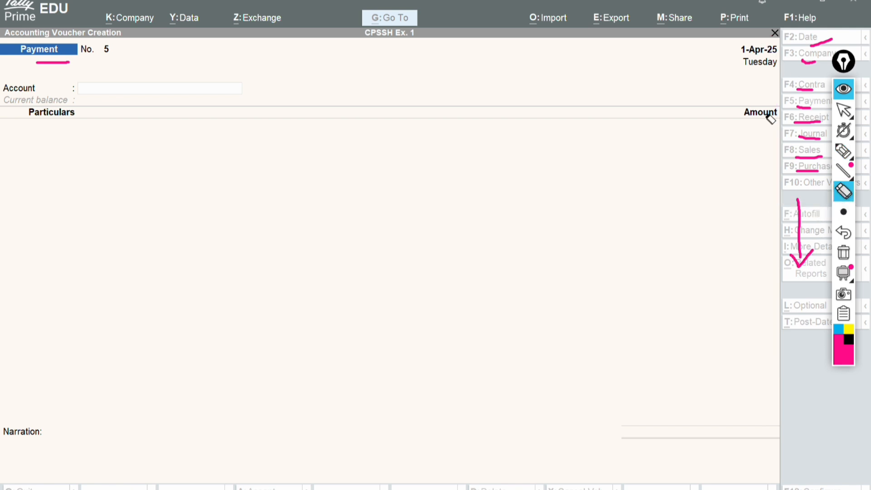
mouse_move(788, 255)
left_mouse_down()
mouse_move(803, 73)
mouse_move(817, 52)
left_mouse_up()
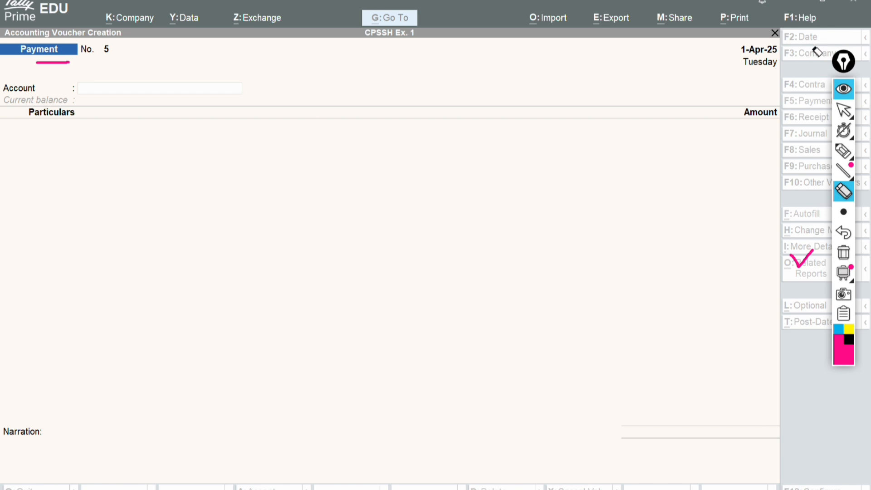
left_click(802, 255)
mouse_move(843, 131)
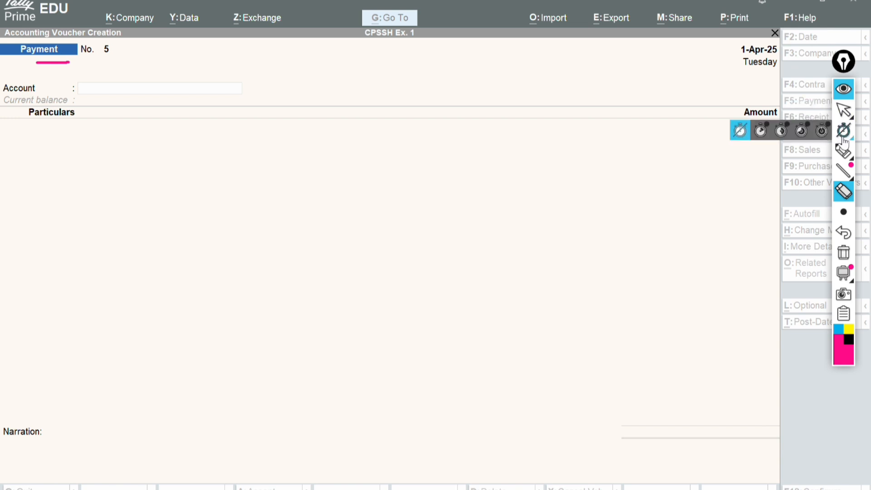
mouse_move(846, 177)
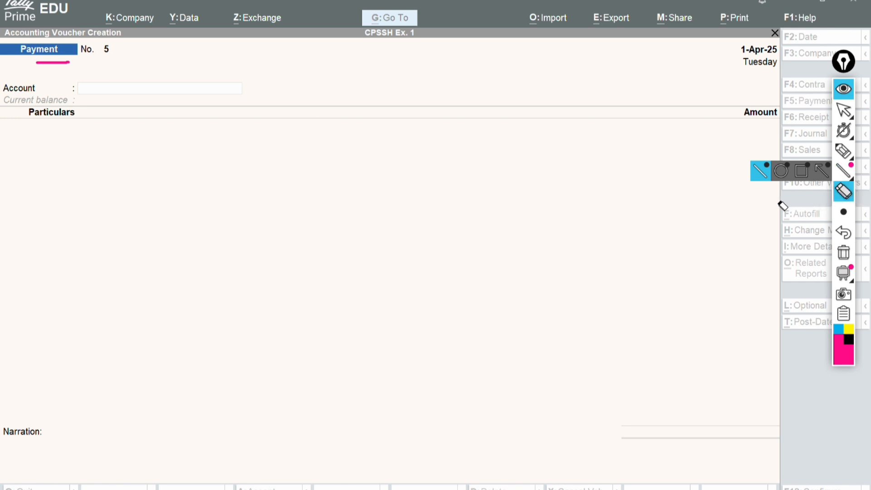
left_click(842, 197)
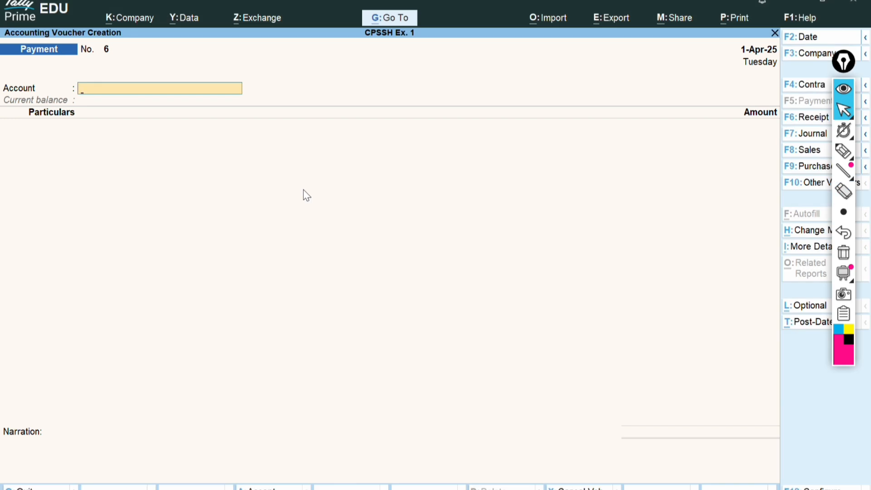
- Start a Receipt voucher with Cash as the account and Capital as the particular, for an amount of 3,00,000
key("F6")
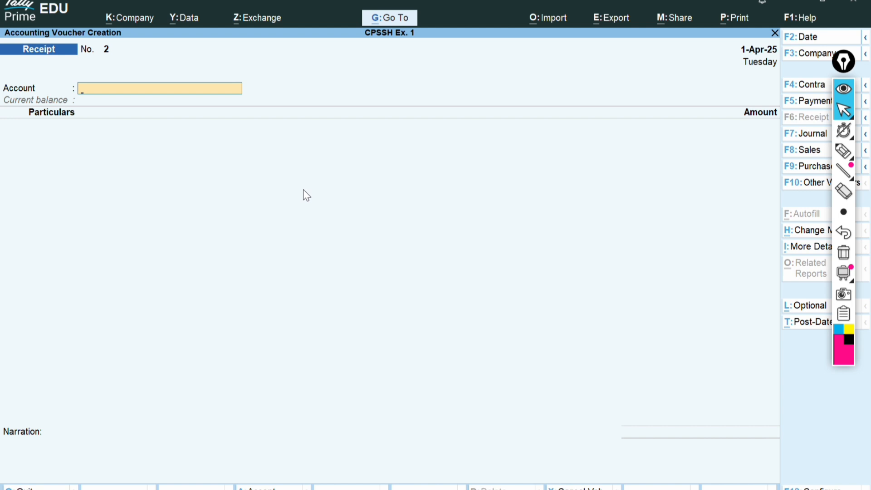
type("Cash")
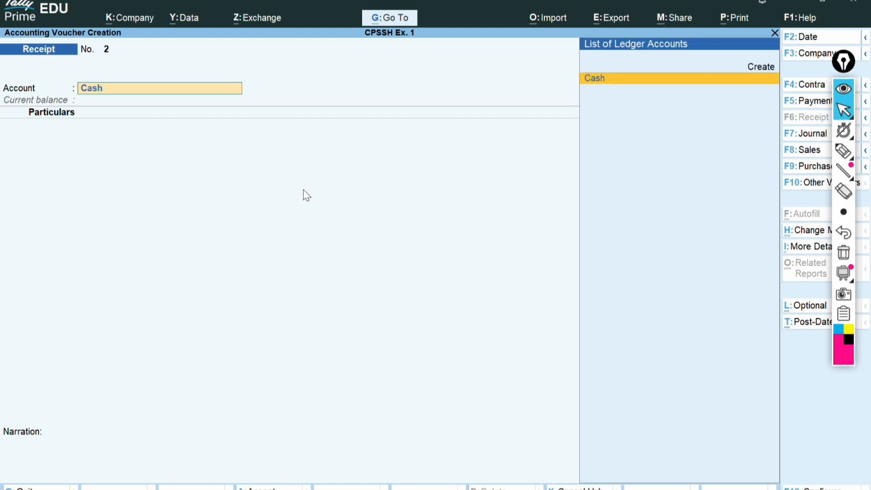
key("Return")
type("Capi")
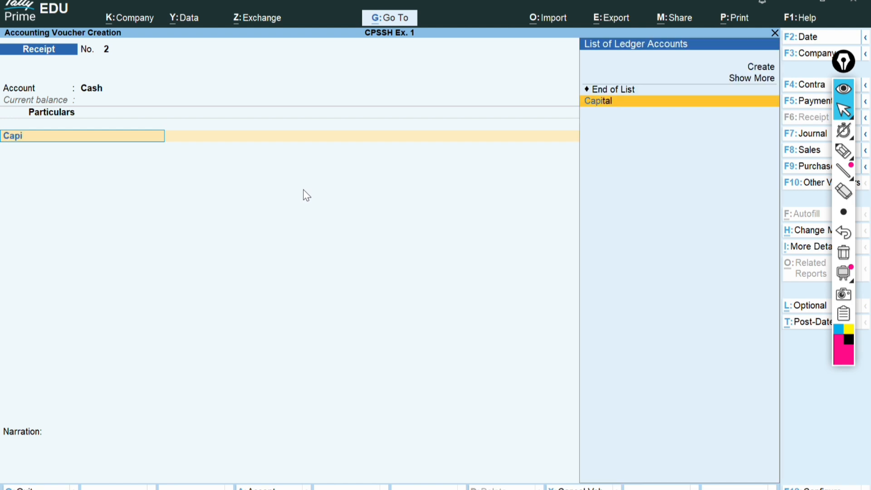
key("Return")
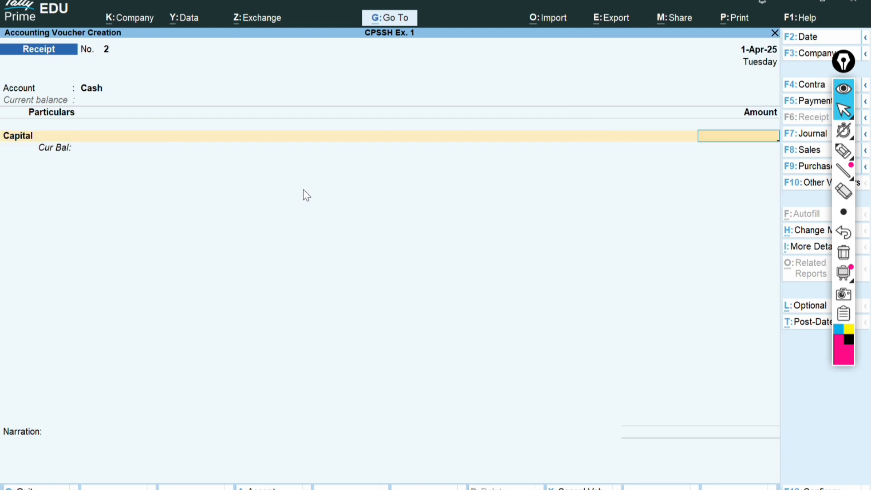
type("300000")
key("Return")
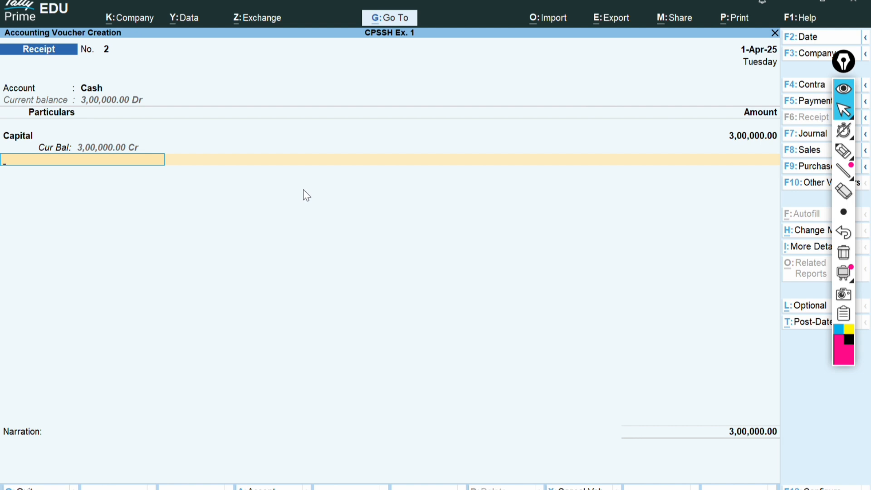
- Confirm the accounting period from 1-4-2025 to 31-3-2026
key("alt+F2")
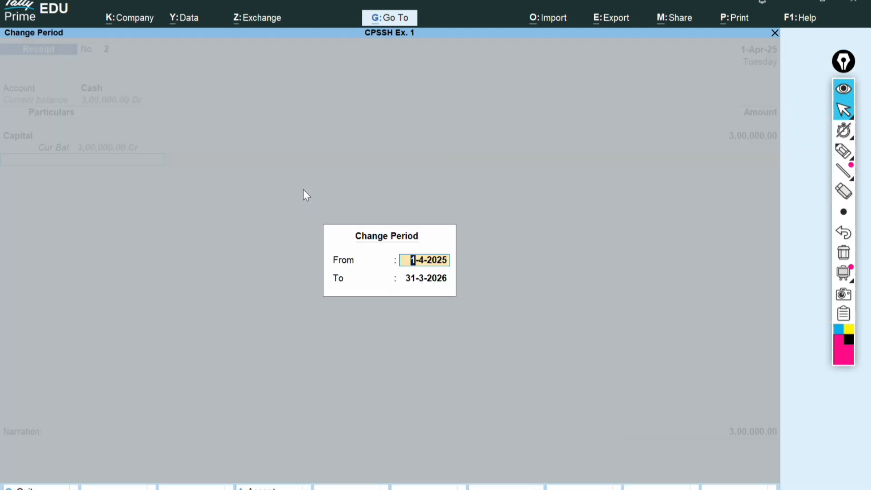
key("Return")
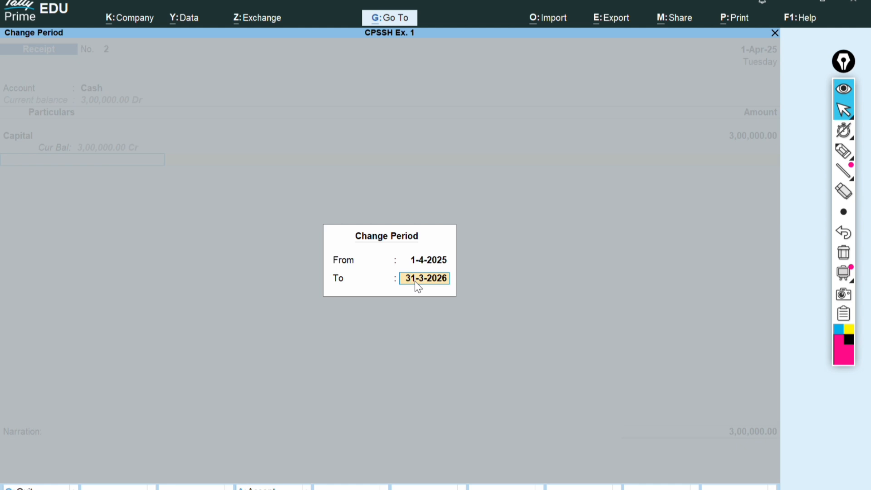
key("Return")
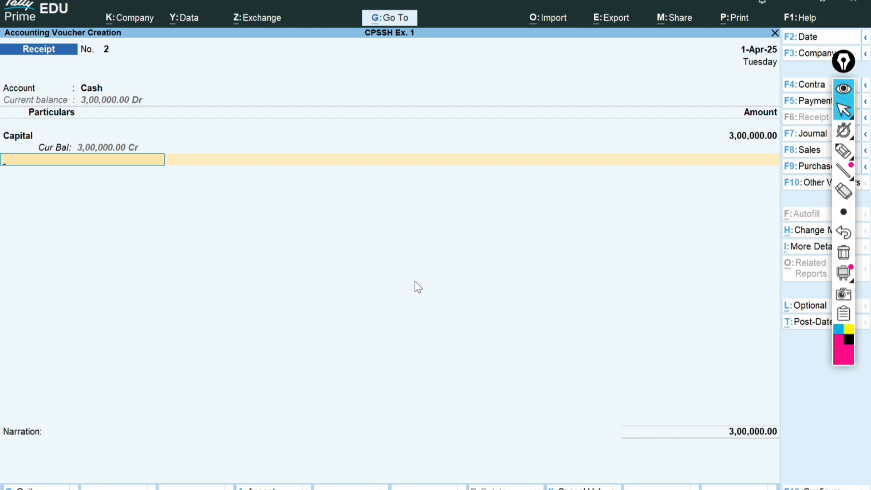
- Set the receipt voucher's date to 1-4-2025
key("F2")
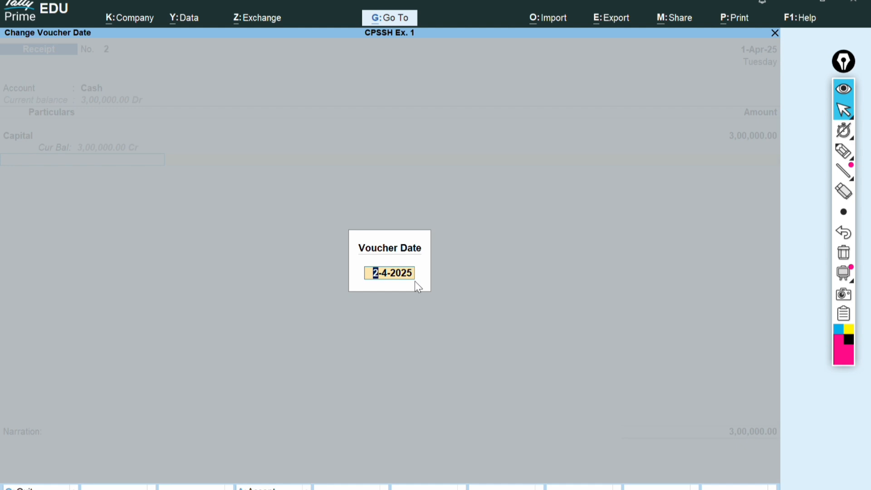
type("1-")
key("Return")
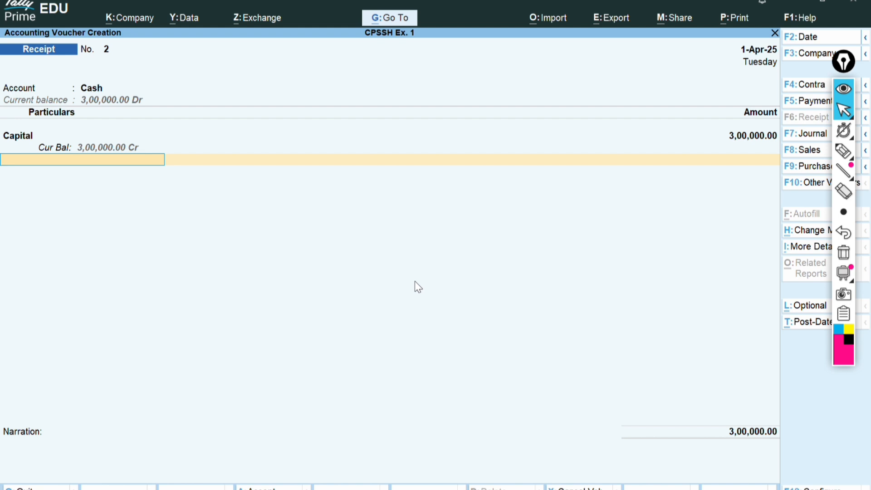
- Confirm 1-4-2025 as the receipt voucher's date and save the voucher with a blank narration
key("F2")
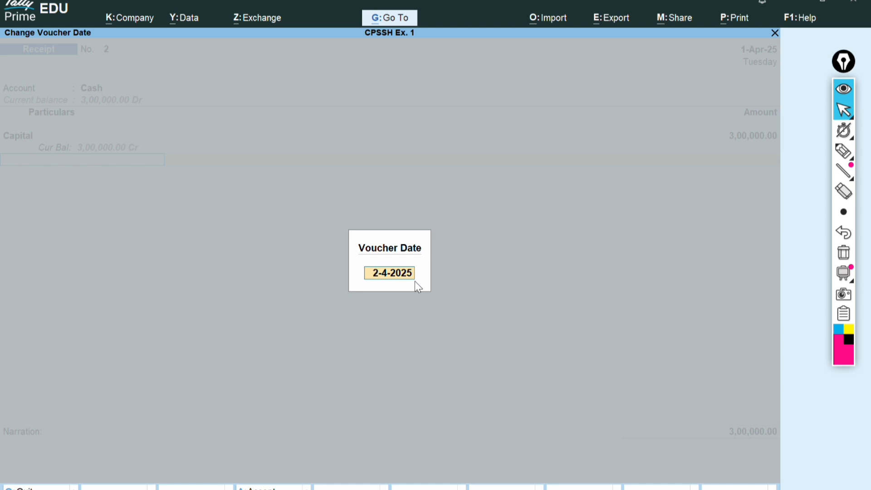
type("1")
key("Return")
key("Return")
key("Return")
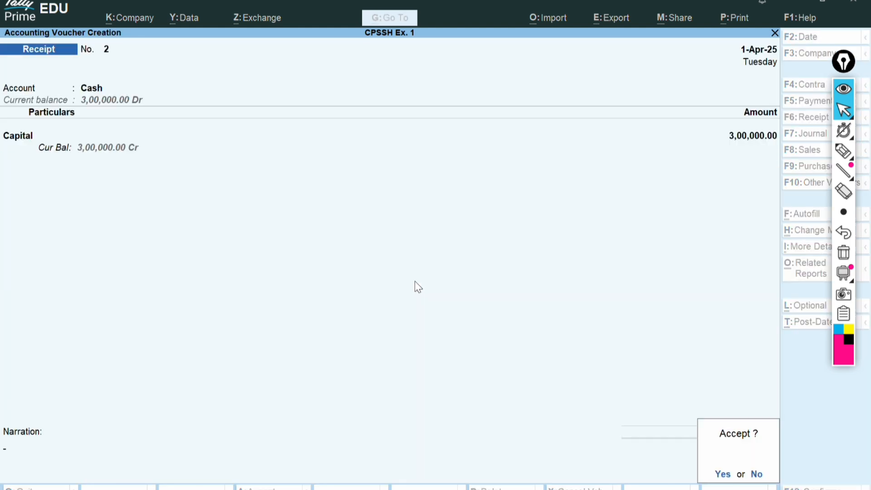
key("Return")
- Switch to the Word transaction list and mark the 02-04-2025 cash purchase of a laptop for ₹20,500 with pen strokes
key("alt+Tab")
left_click(843, 151)
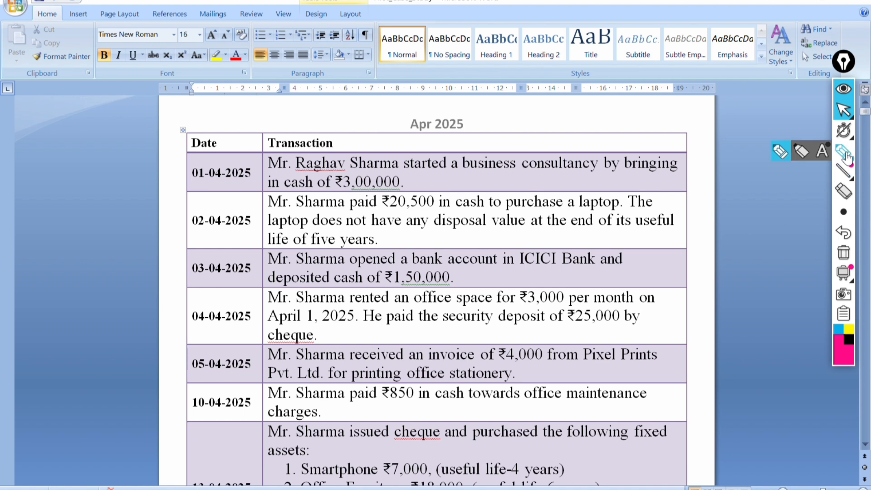
left_click_drag(203, 232, 237, 222)
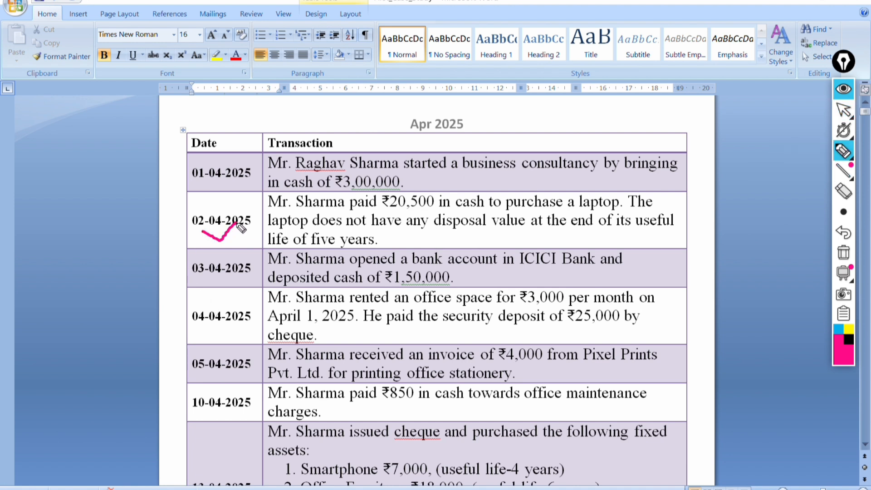
left_click_drag(287, 211, 581, 207)
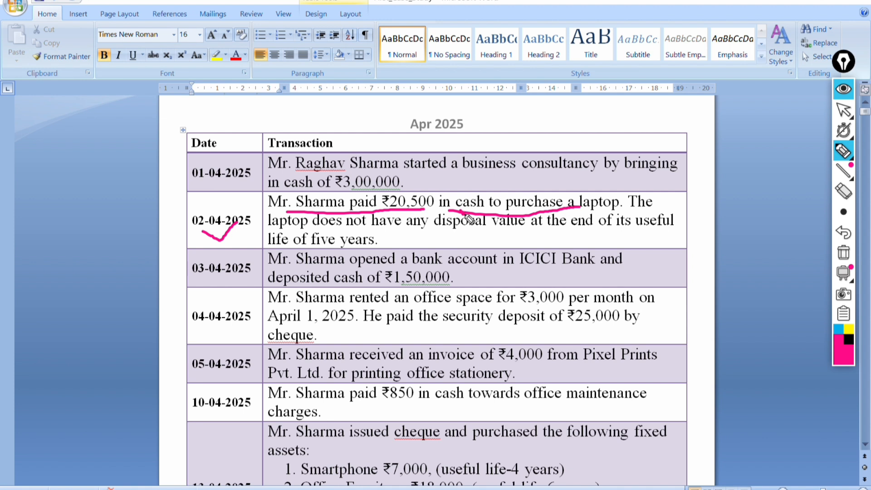
left_click_drag(462, 213, 480, 210)
left_click_drag(582, 206, 620, 207)
left_click(854, 134)
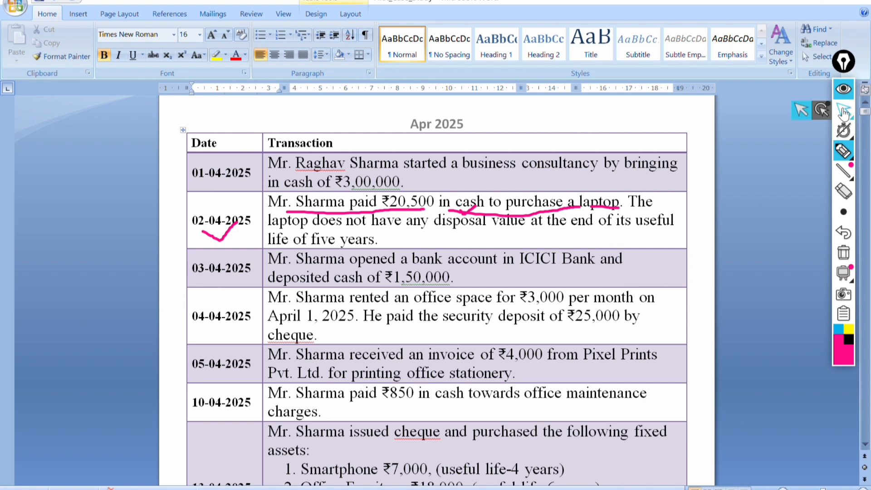
left_click(844, 109)
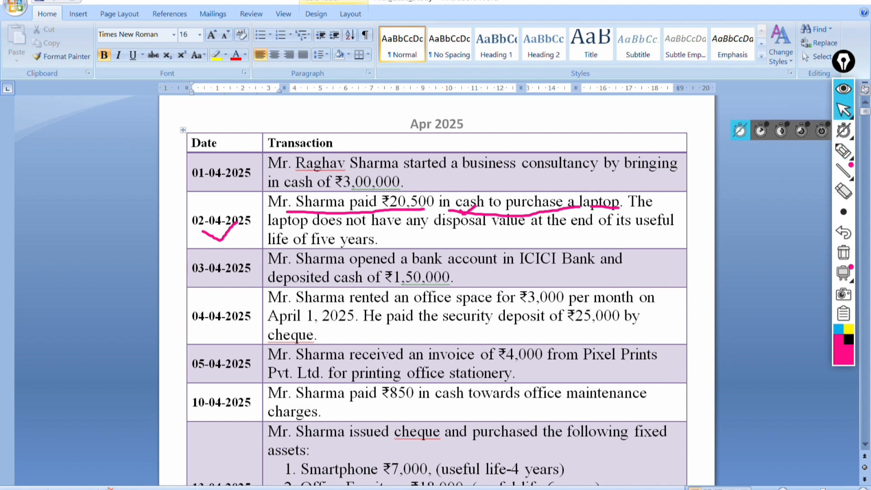
- Switch to TallyPrime and start a Payment voucher with Cash as the account
left_click(561, 489)
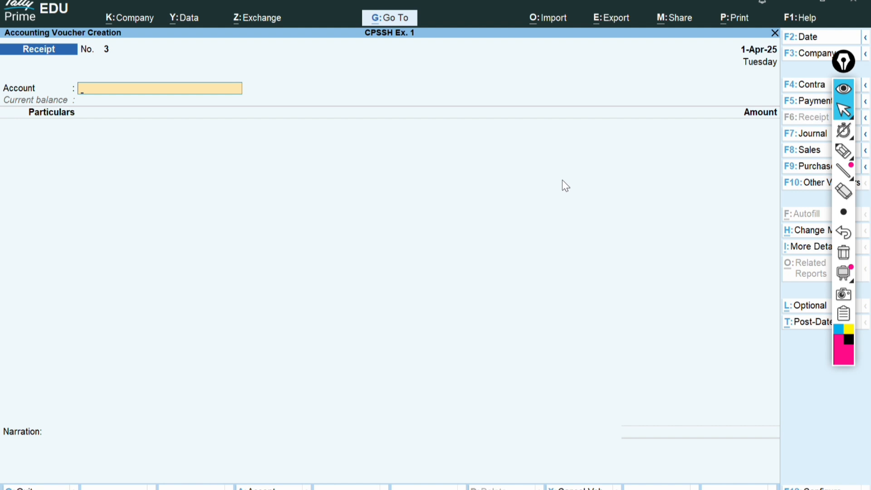
key("F5")
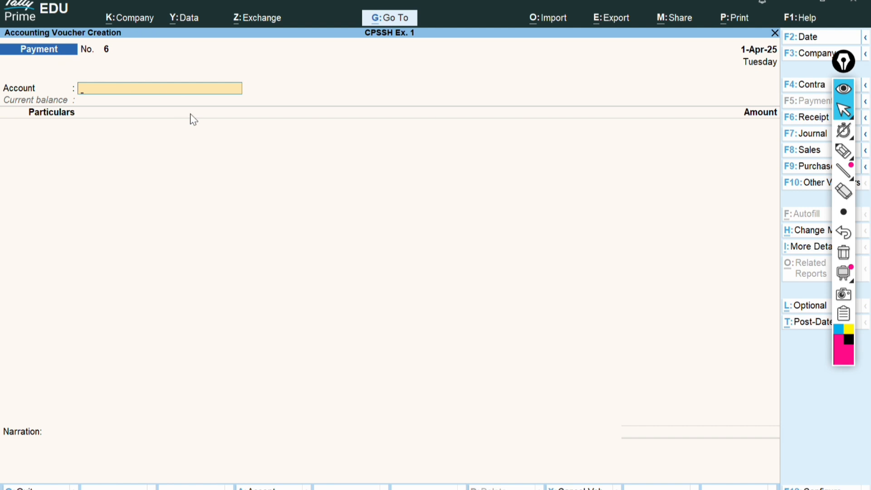
type("Cash")
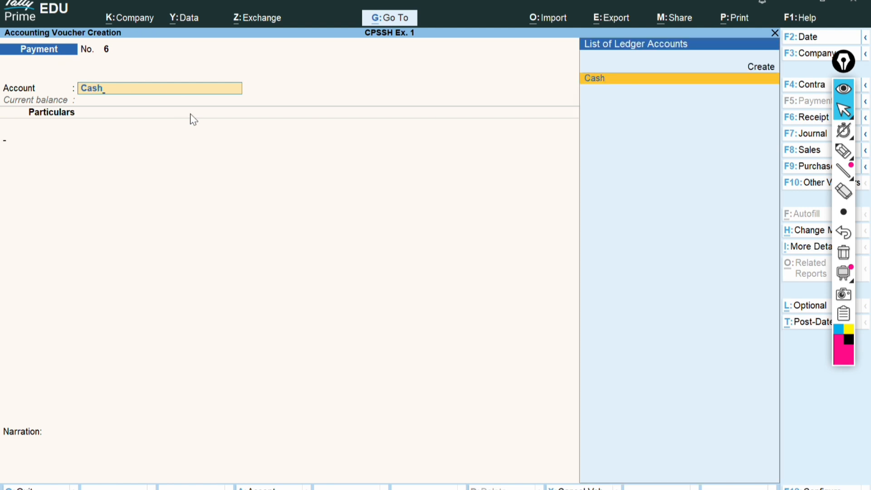
key("Return")
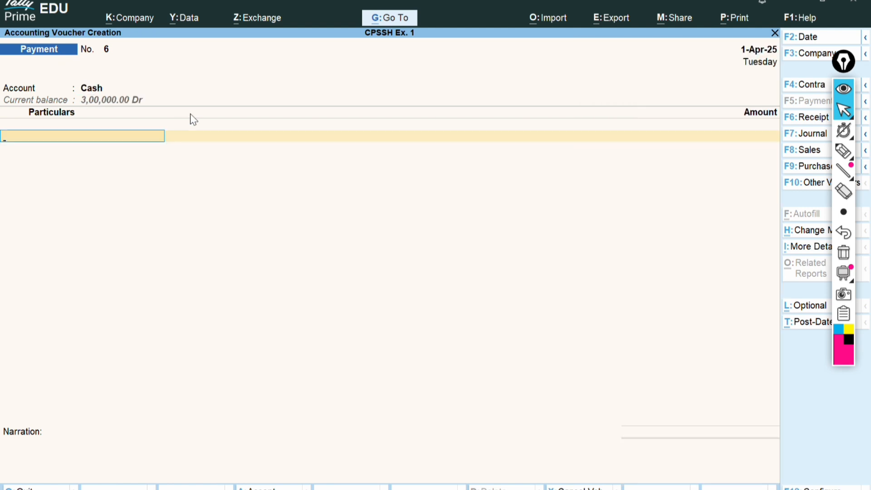
- Create a Laptop ledger under Fixed Assets as the payment voucher's particular
type("l")
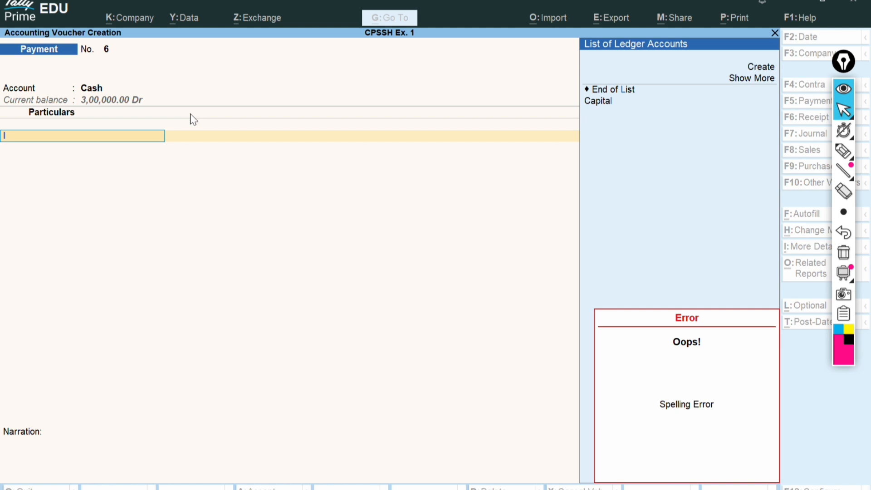
key("BackSpace")
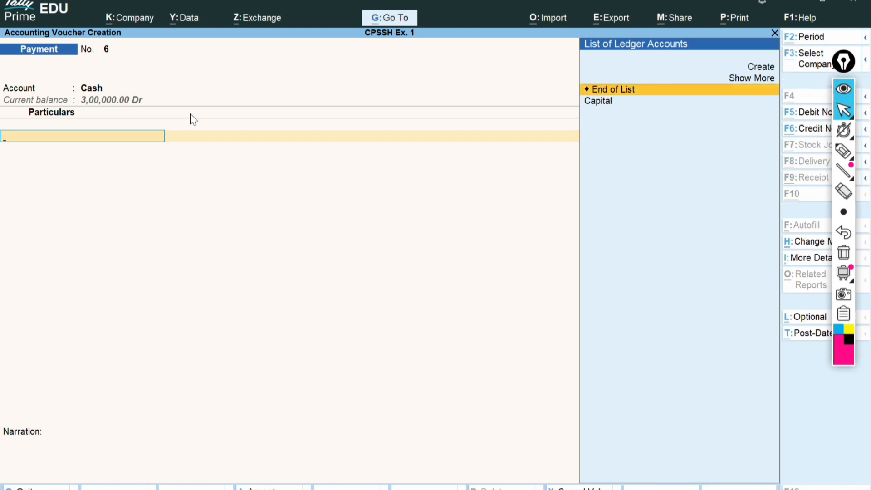
key("alt+c")
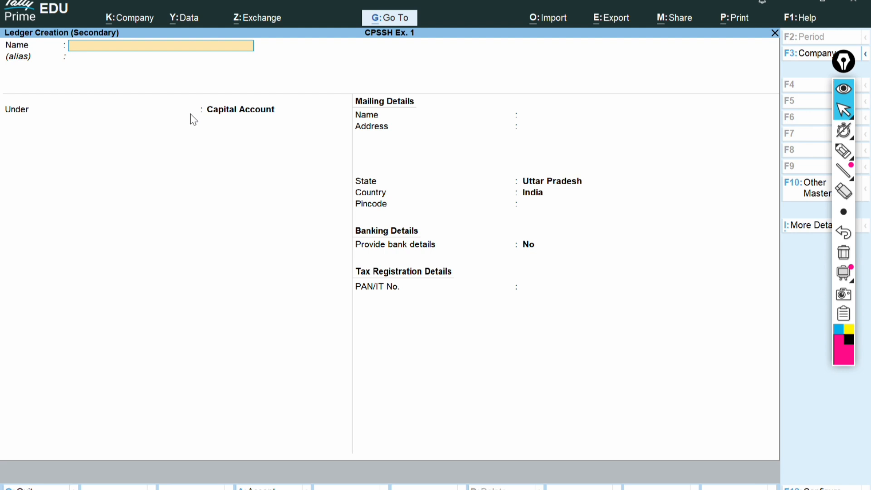
type("Laptop")
key("Return")
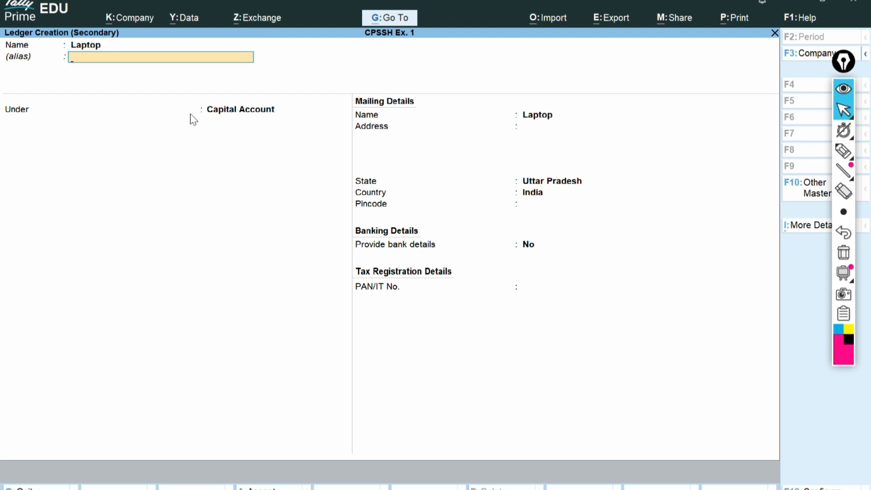
key("Return")
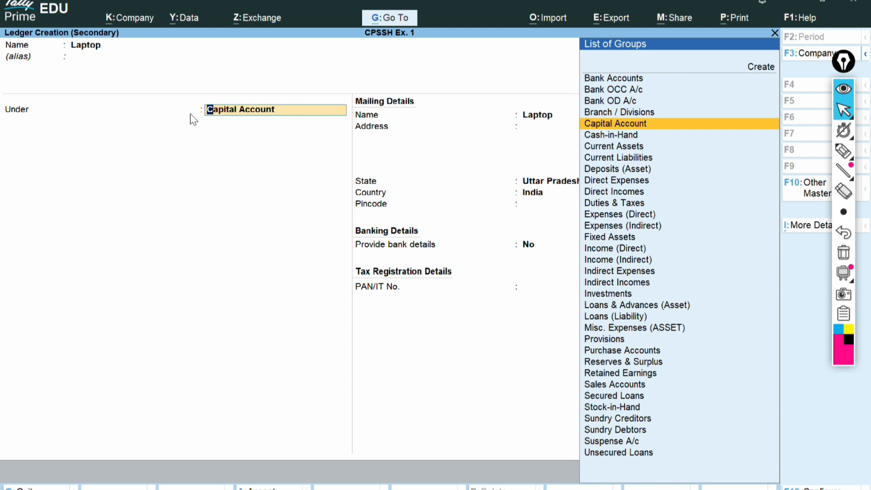
type("Fi")
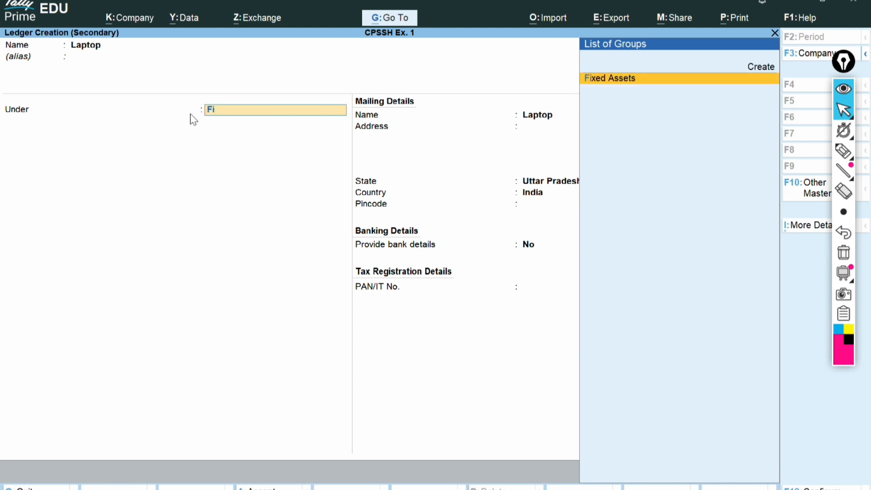
type("xe")
key("Return")
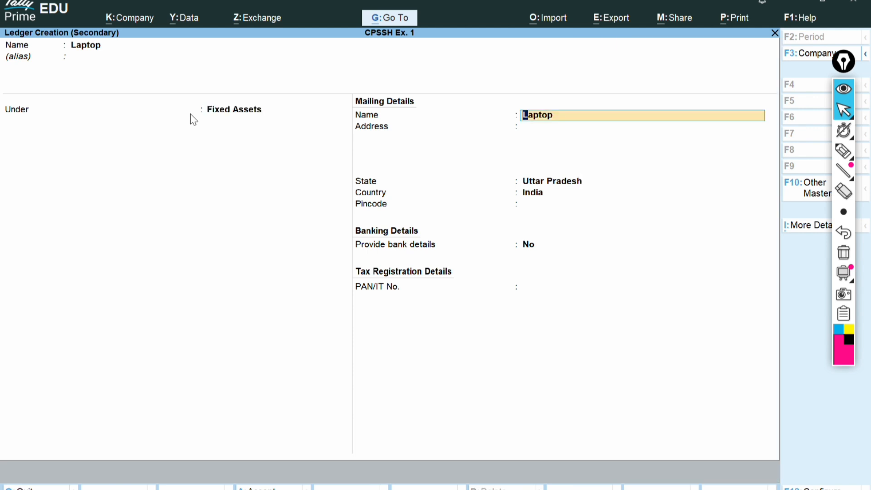
key("ctrl+a")
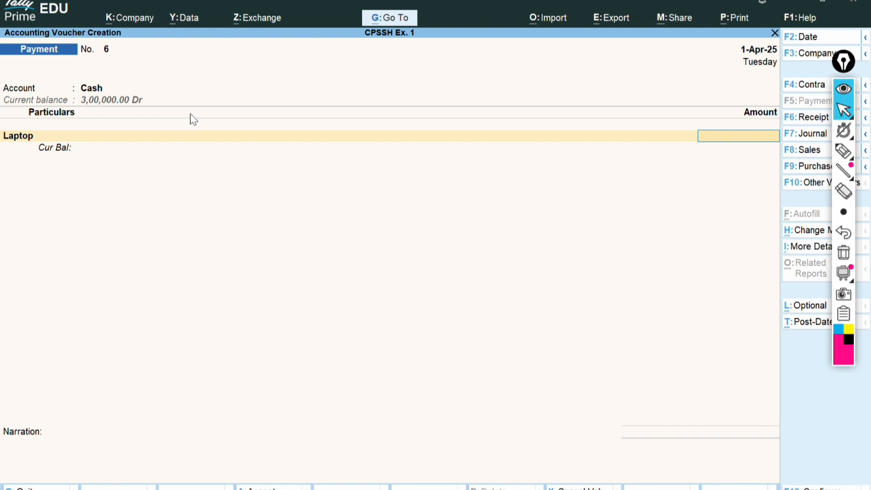
- Complete the payment voucher with a Laptop amount of 20,500 and the date 1-4-25, and save it without a narration
type("20500")
key("XF86AudioLowerVolume")
key("F2")
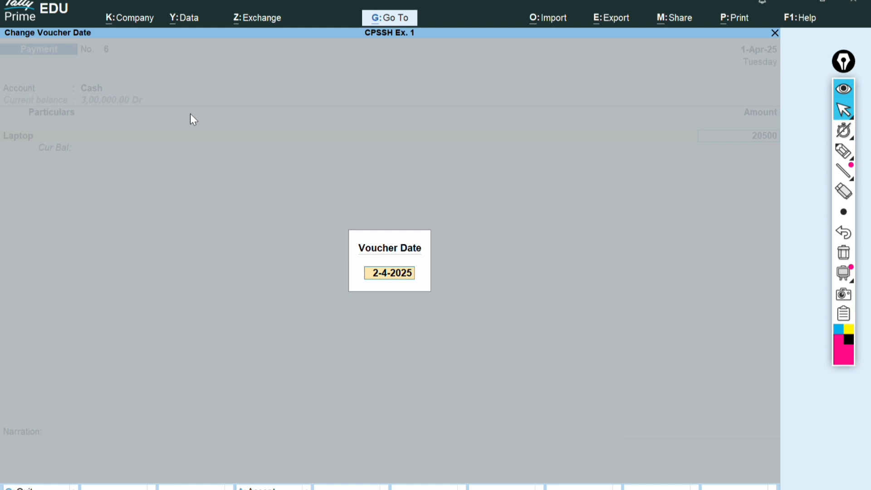
type("1-4-25")
key("Return")
key("Return")
key("Return")
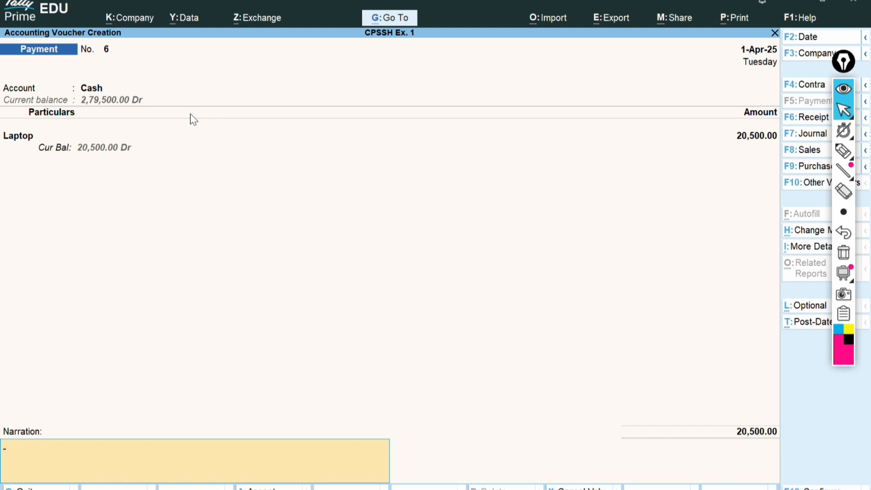
key("Return")
key("Return")
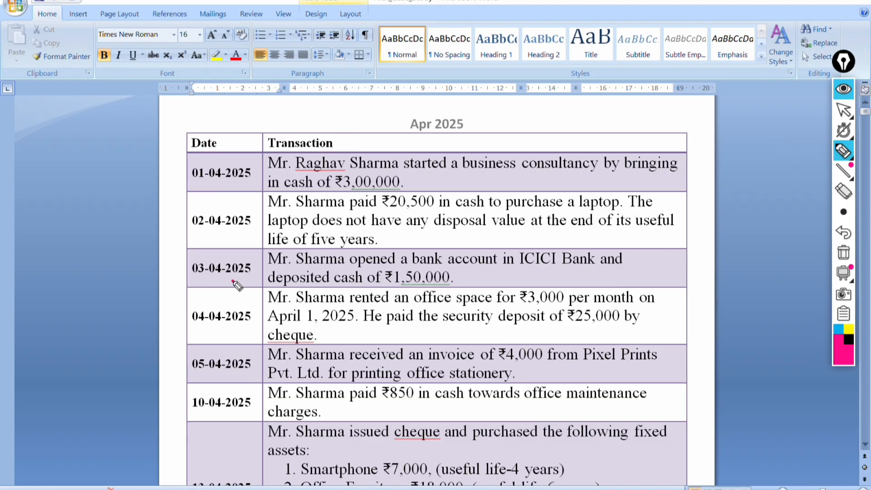
- In the Word transaction list, mark the 03-04-2025 cash deposit of ₹1,50,000 into ICICI Bank with pen strokes
mouse_move(233, 281)
left_mouse_down()
mouse_move(365, 265)
mouse_move(579, 270)
left_mouse_up()
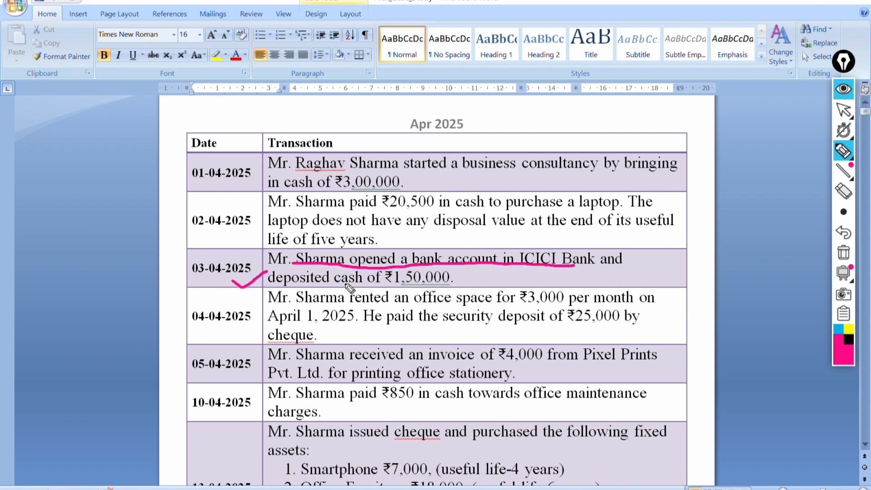
left_click_drag(345, 284, 427, 287)
left_click_drag(527, 268, 569, 274)
left_click_drag(425, 285, 455, 287)
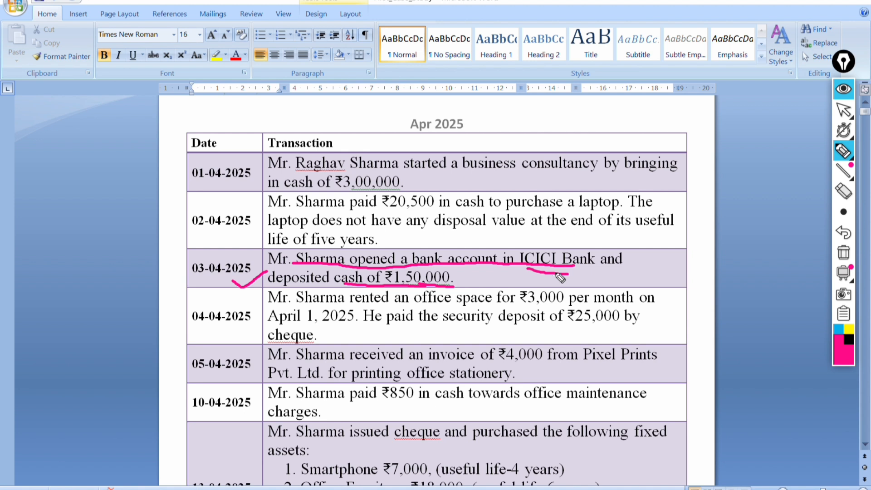
left_click(842, 114)
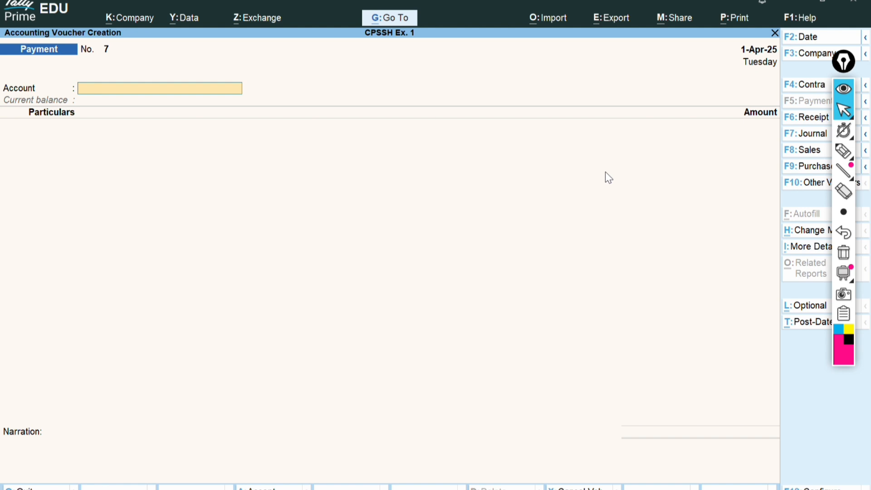
- Start a Contra voucher in TallyPrime and begin a new ledger named ICICI Bank under Bank Accounts
key("F4")
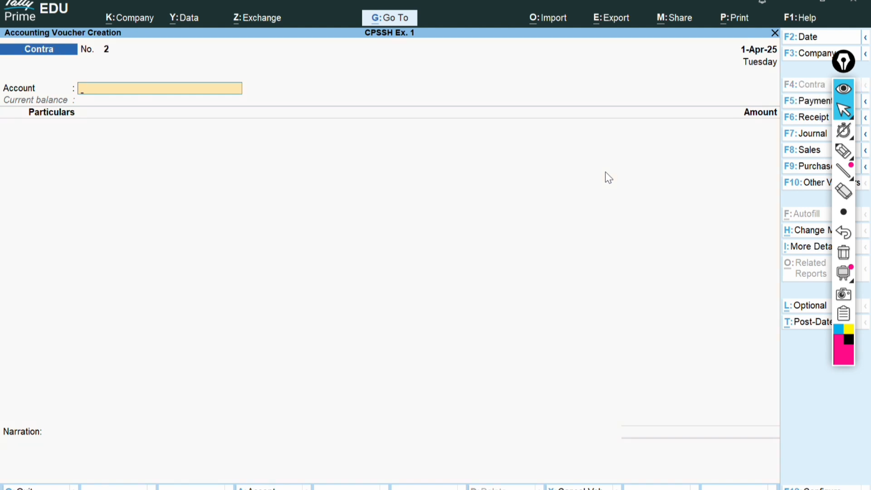
type("c")
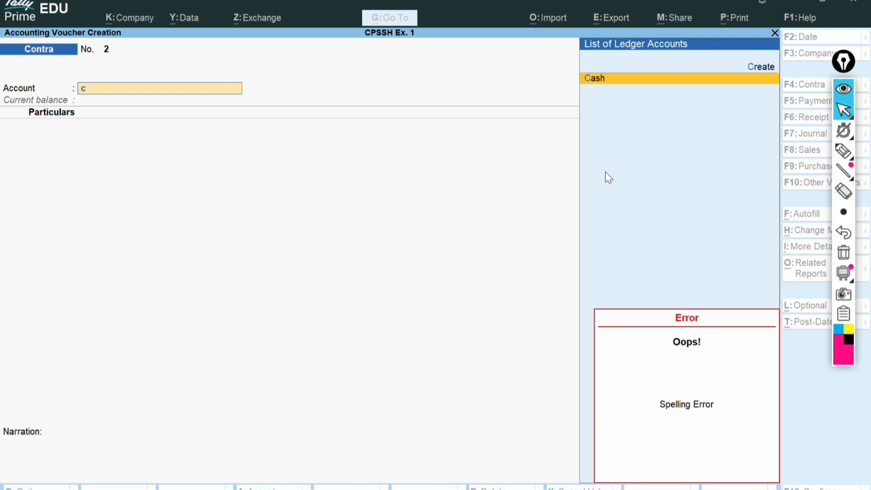
key("BackSpace")
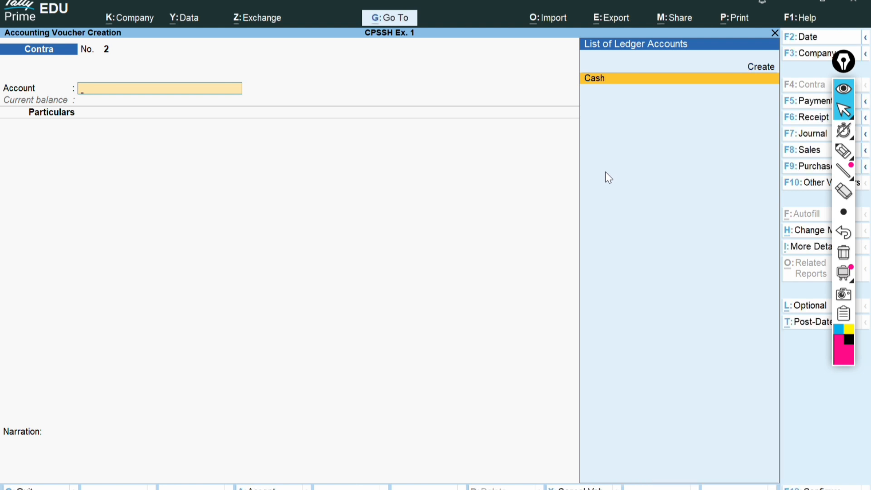
key("alt+c")
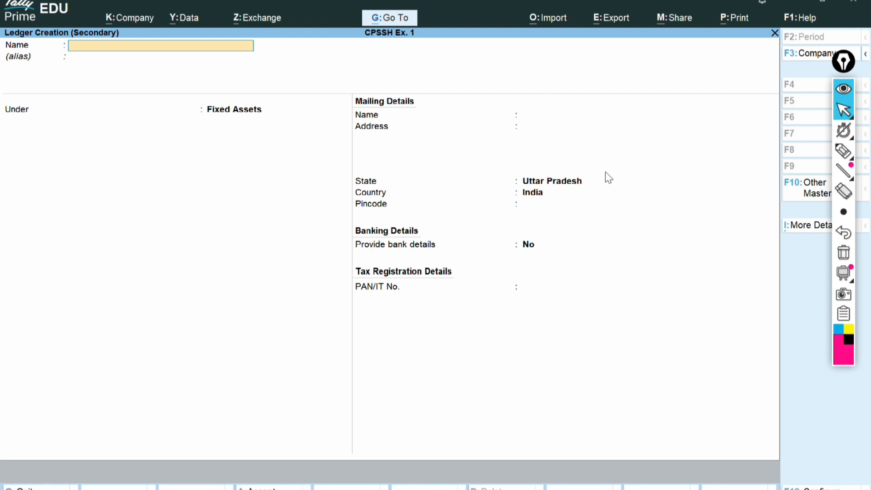
type("ICICI Bank")
key("Return")
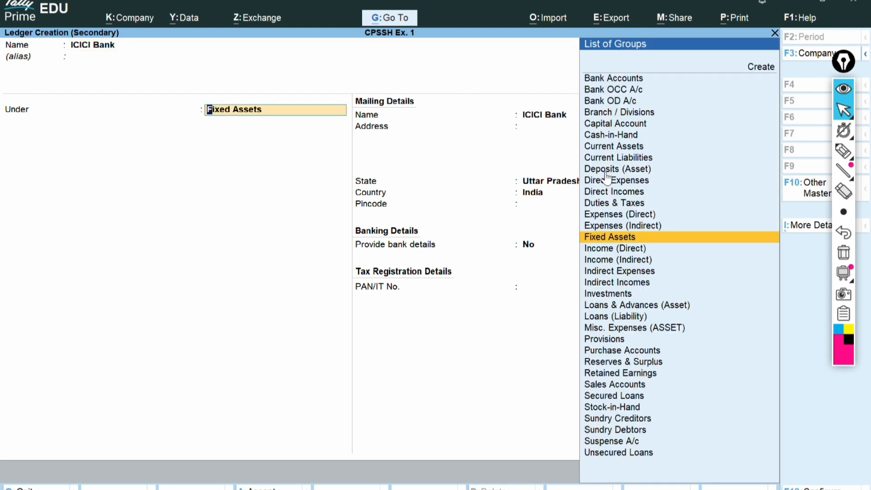
type("Bank")
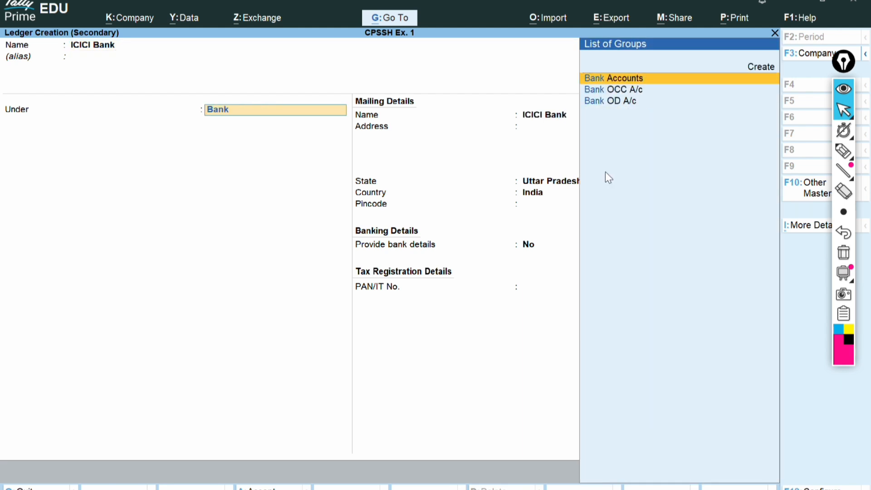
key("Return")
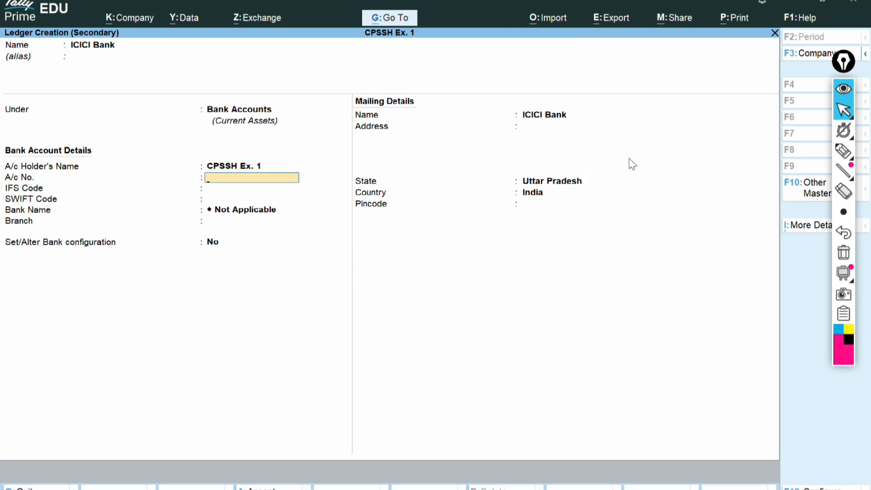
- Mark the bank account detail fields from account holder's name to branch with pen strokes, and erase the annotations
left_click(845, 153)
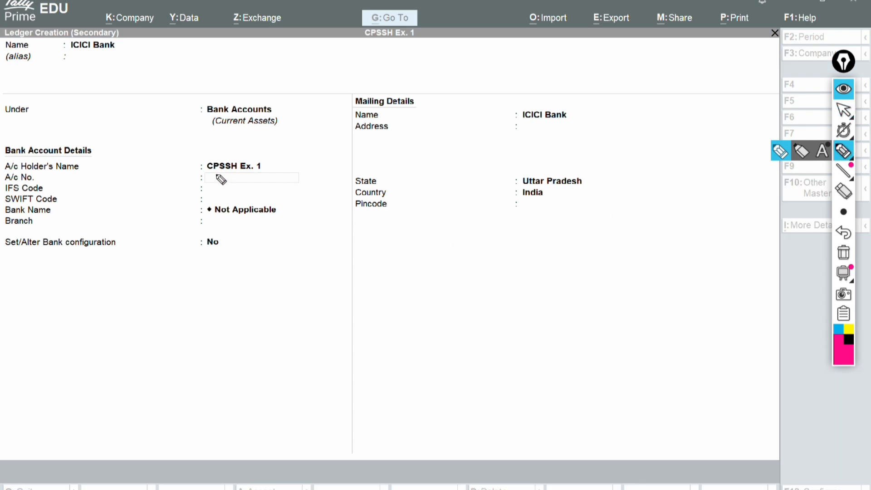
mouse_move(131, 172)
left_mouse_down()
mouse_move(188, 168)
mouse_move(175, 181)
mouse_move(229, 191)
mouse_move(218, 199)
mouse_move(231, 199)
mouse_move(246, 217)
mouse_move(234, 223)
left_mouse_up()
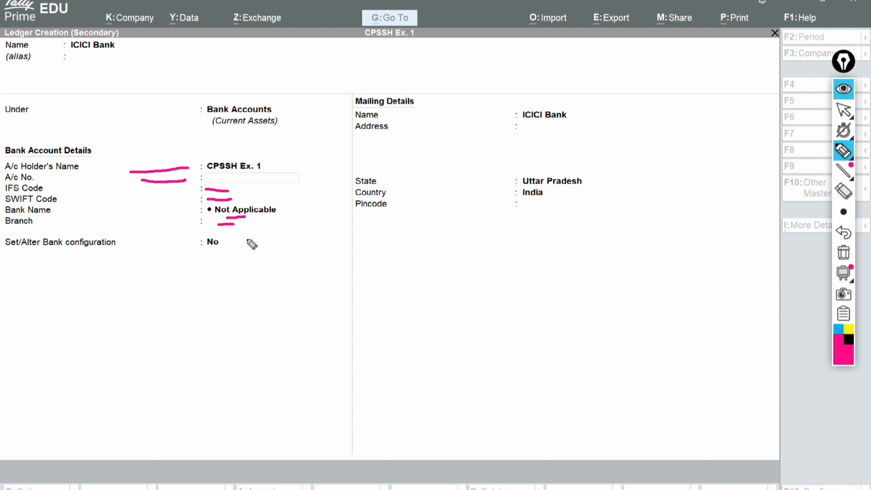
left_click(844, 191)
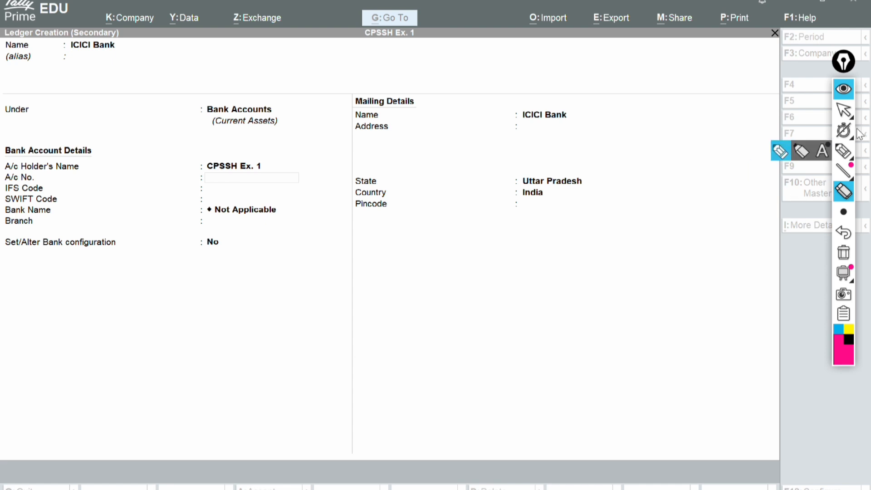
- Save the ICICI Bank ledger with the account number, IFS code, SWIFT code and branch blank and the state as Uttar Pradesh
left_click(844, 109)
left_click(532, 184)
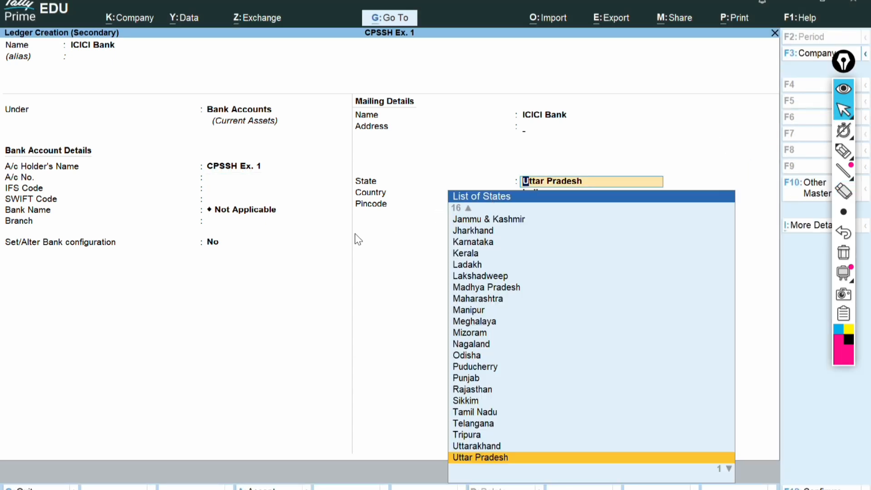
key("Return")
key("BackSpace")
key("BackSpace")
key("BackSpace")
key("BackSpace")
key("BackSpace")
key("BackSpace")
key("BackSpace")
key("BackSpace")
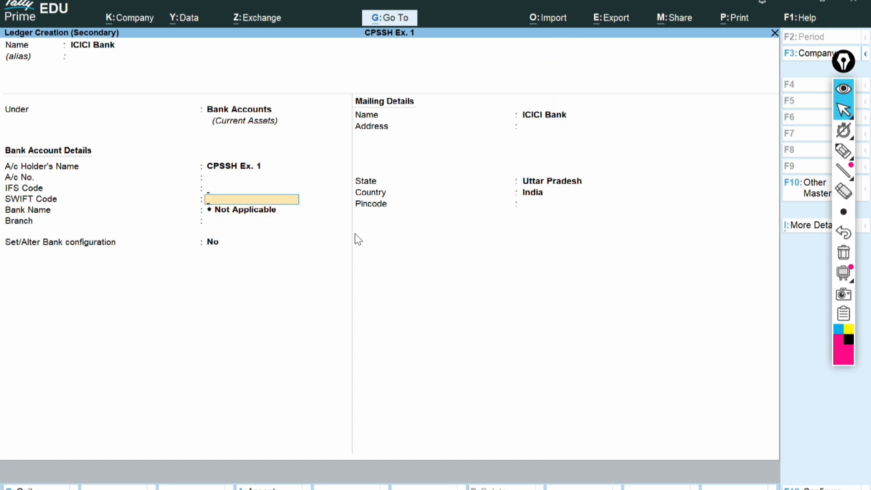
key("Return")
key("Return")
key("Return")
key("Return")
key("Return")
key("Return")
key("Return")
key("Return")
key("Return")
key("Return")
key("Return")
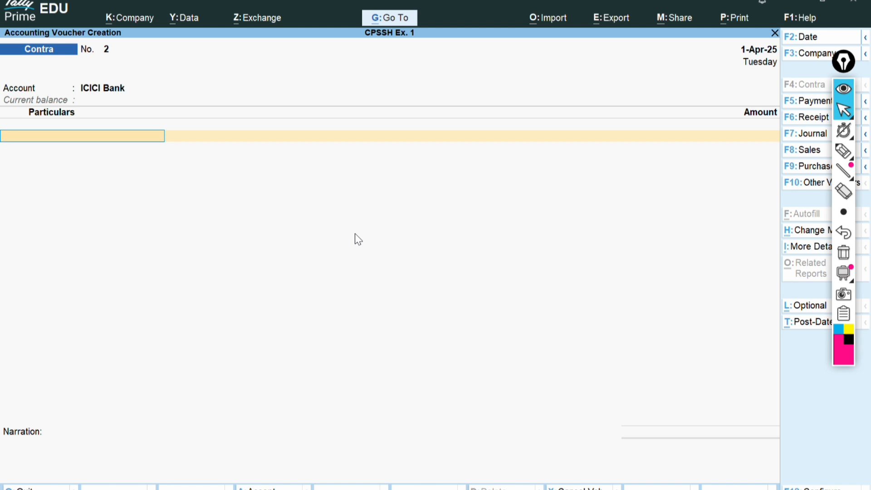
- Enter Cash as the particular with an amount of 1,50,000 in the Contra voucher for ICICI Bank
type("Cas")
key("Return")
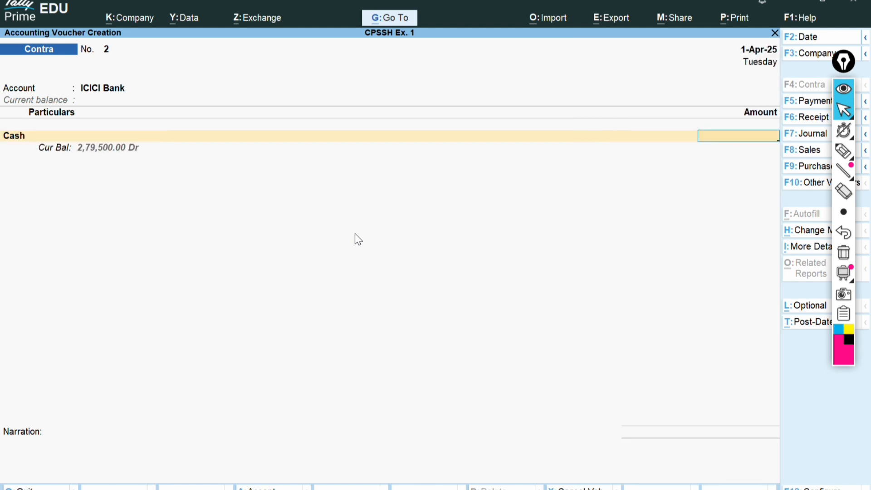
type("150000")
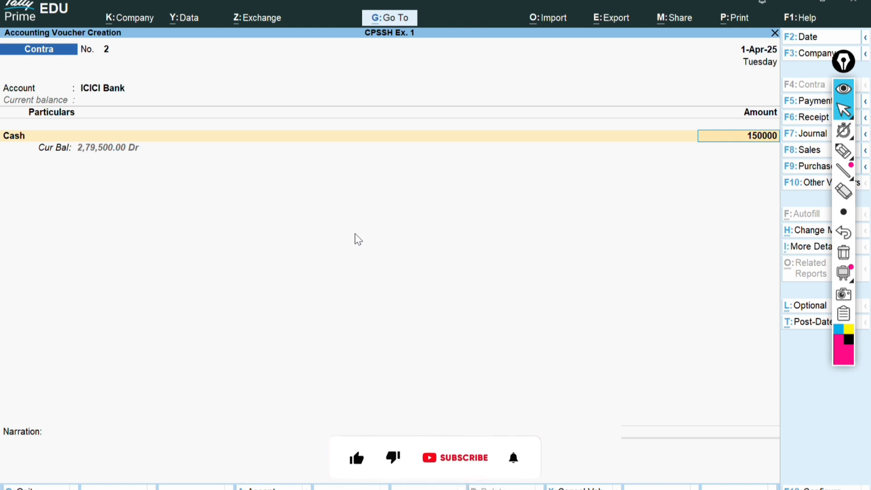
key("Return")
key("Return")
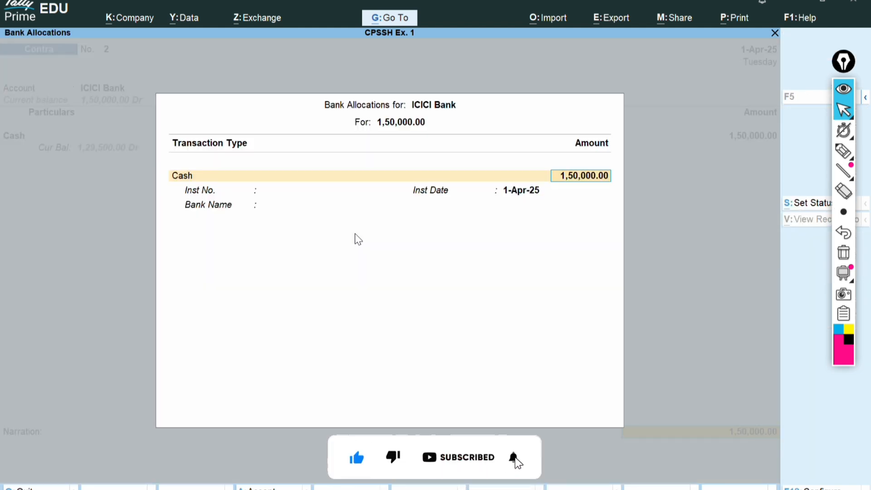
- Allocate the deposit as 300 notes of 500, leave the instrument details blank, and save the contra voucher without a narration
key("Return")
key("Return")
key("Return")
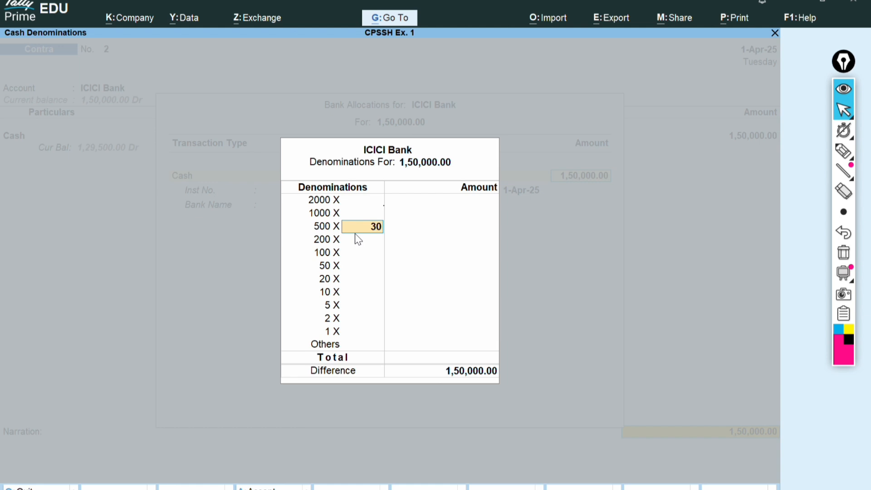
key("Return")
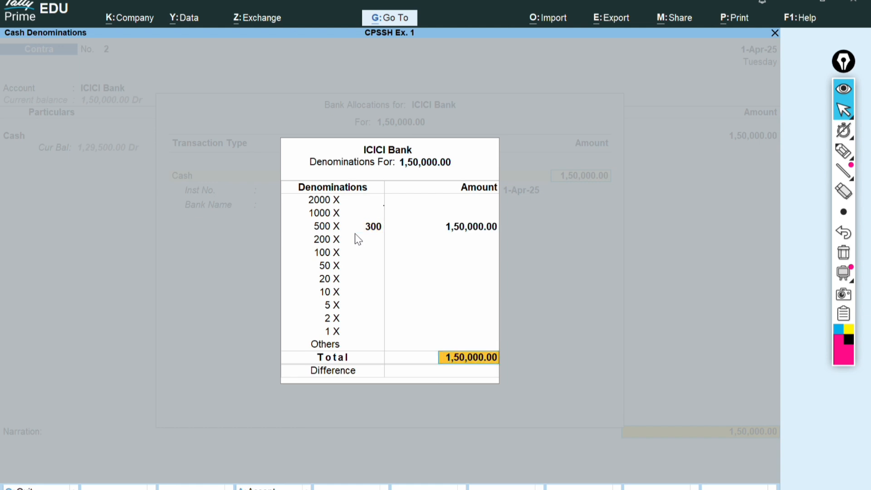
key("Return")
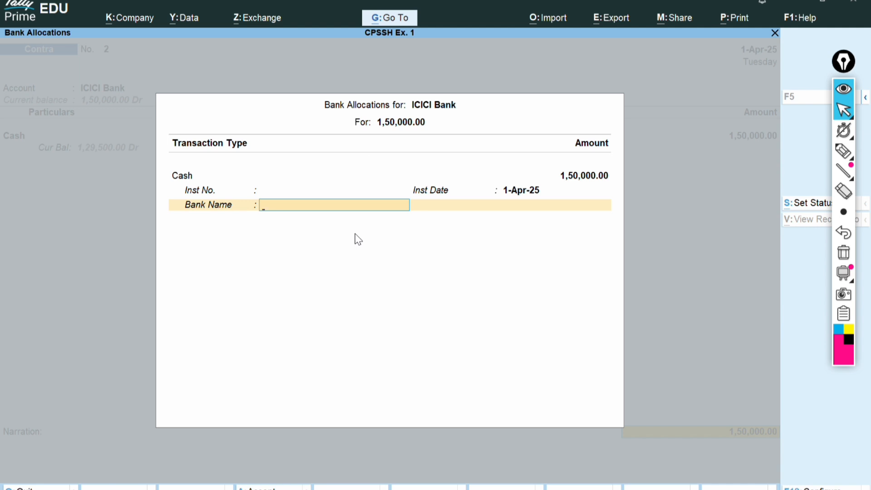
key("Return")
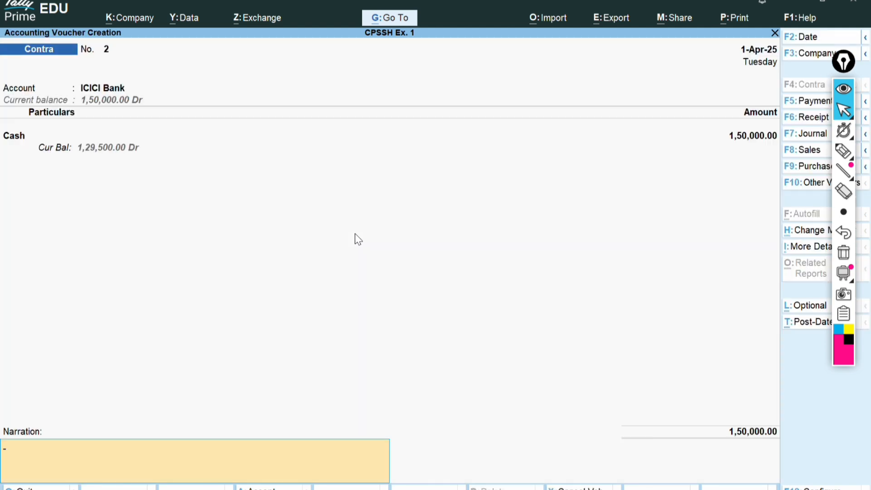
key("Return")
key("Return")
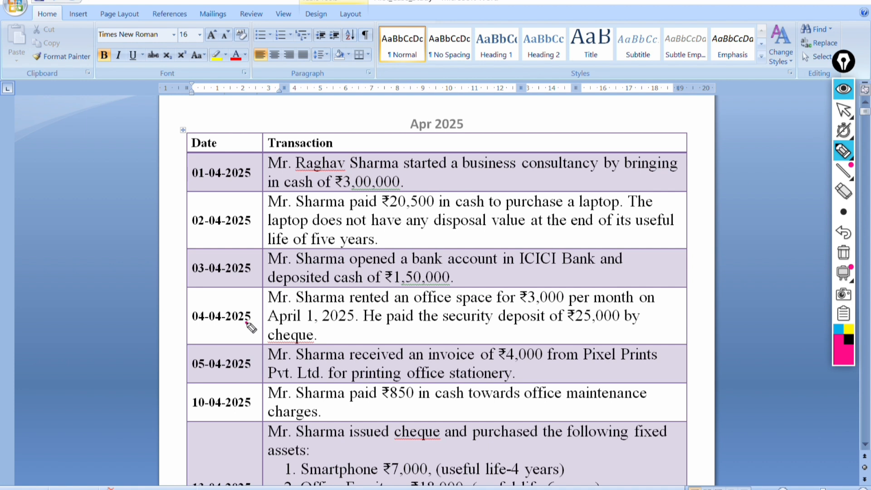
- In the Word transaction list, mark the 04-04-2025 office rent and security deposit entry with pen strokes, and erase the annotations
mouse_move(246, 323)
left_mouse_down()
mouse_move(252, 332)
mouse_move(264, 321)
left_mouse_up()
left_click_drag(318, 310, 546, 309)
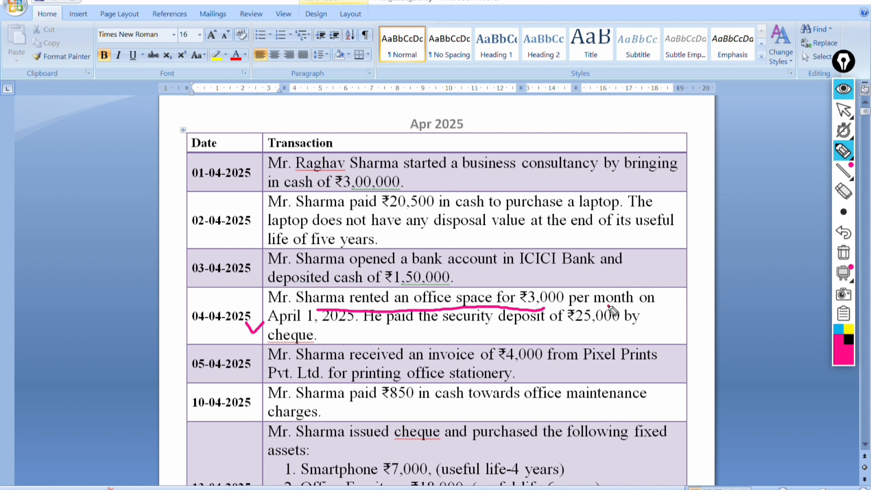
left_click_drag(609, 307, 650, 300)
left_click_drag(299, 320, 580, 330)
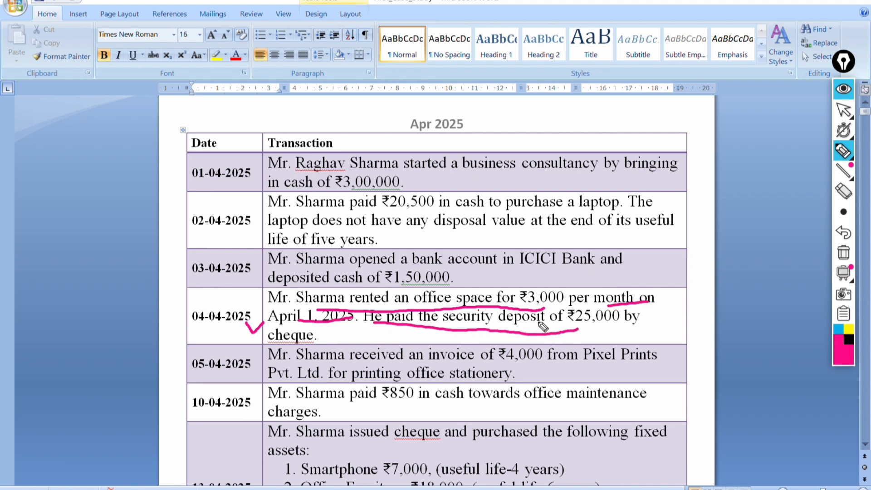
left_click_drag(303, 340, 324, 338)
left_click(843, 191)
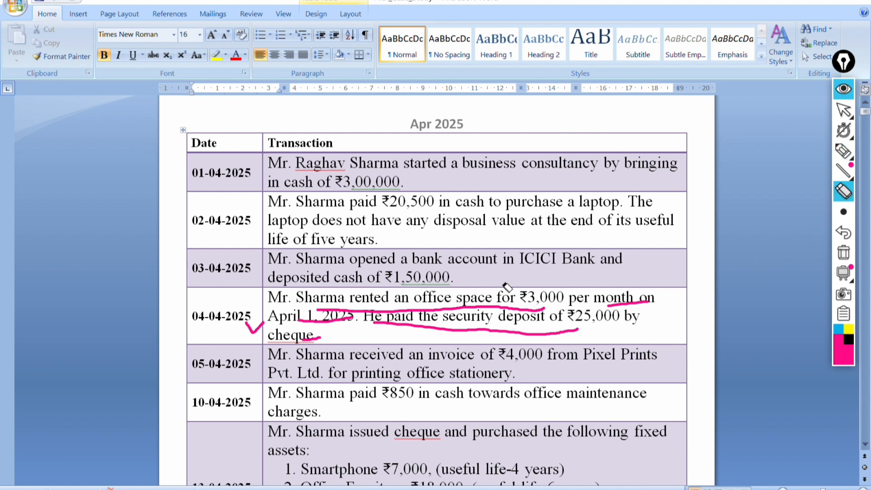
left_click_drag(429, 302, 467, 340)
left_click(633, 301)
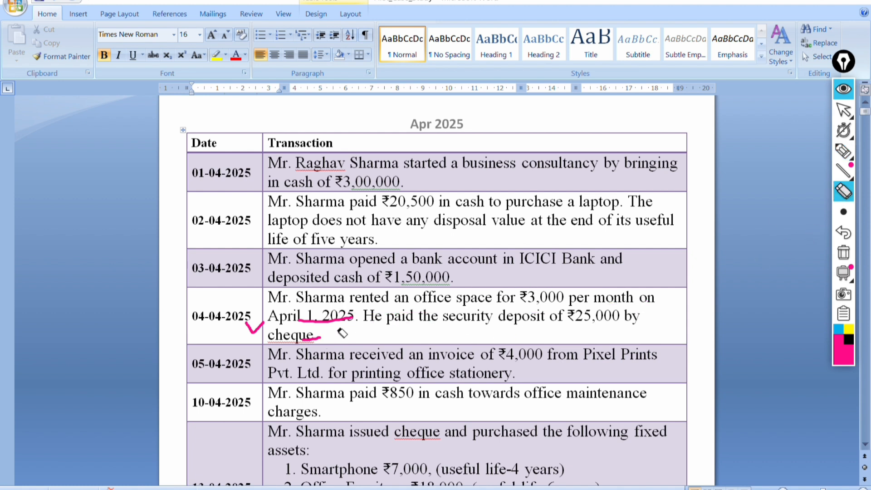
left_click_drag(343, 333, 261, 331)
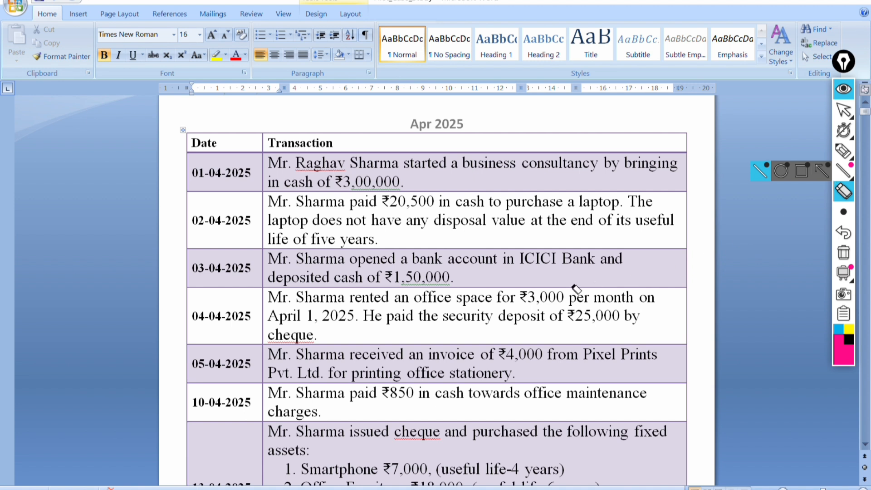
- Underline the words "security deposit" in the 04-04-2025 transaction with a pen stroke
mouse_move(856, 140)
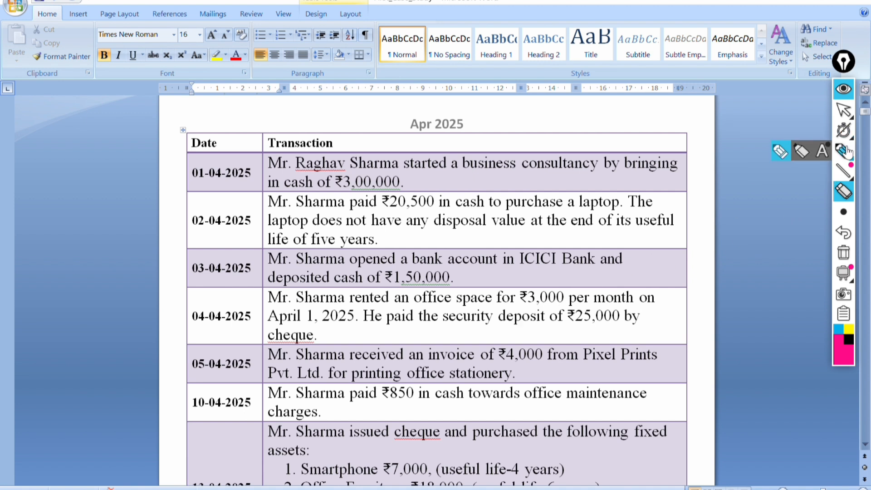
left_click(844, 152)
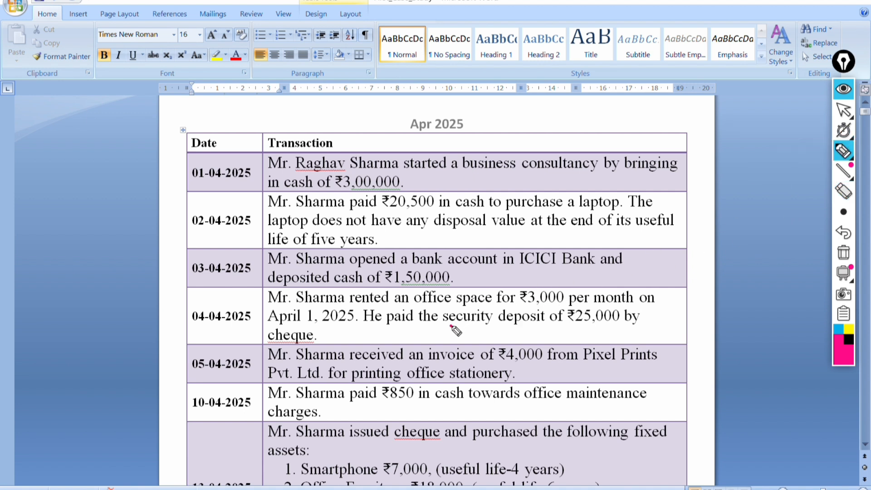
left_click_drag(451, 326, 529, 317)
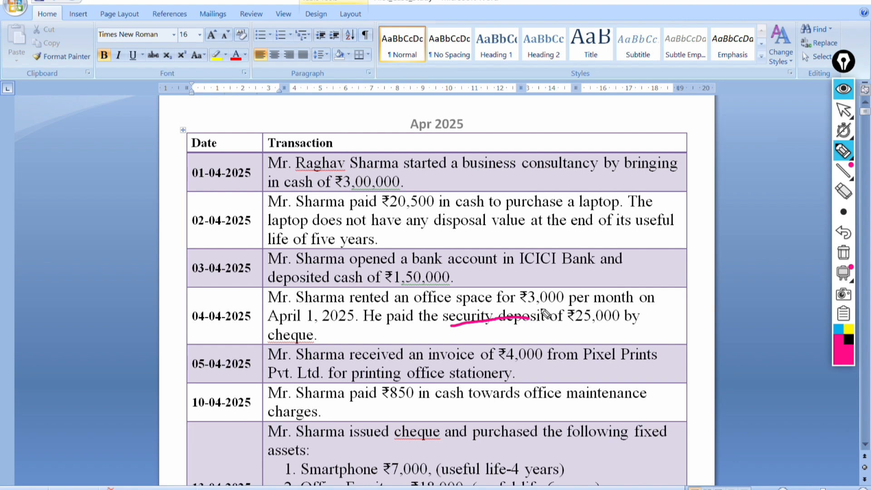
- Switch back to TallyPrime and start a Payment voucher with ICICI Bank as the account
left_click(845, 111)
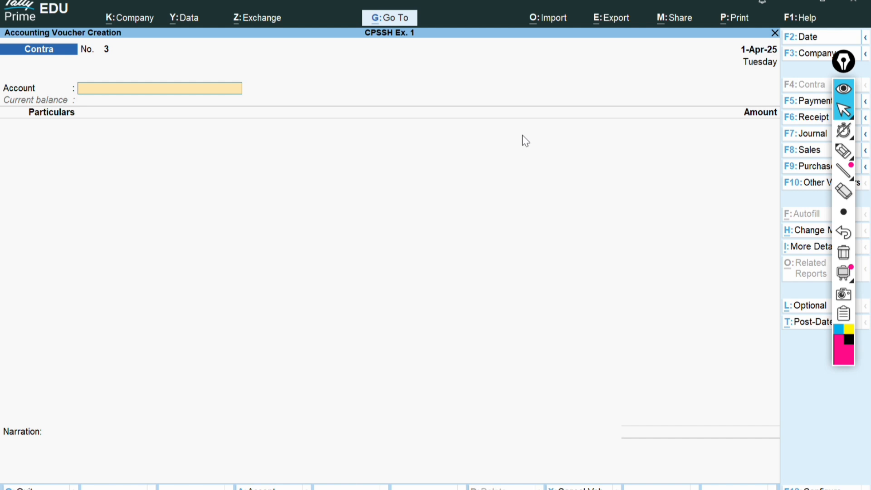
key("F5")
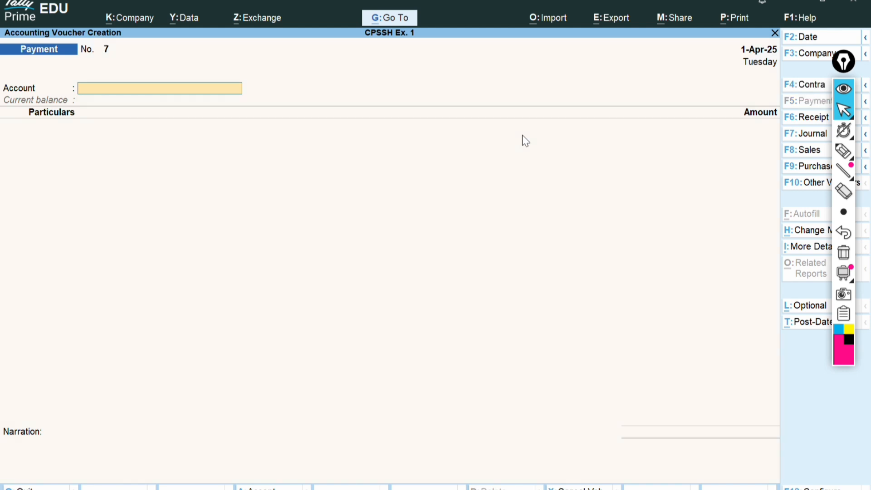
type("ici")
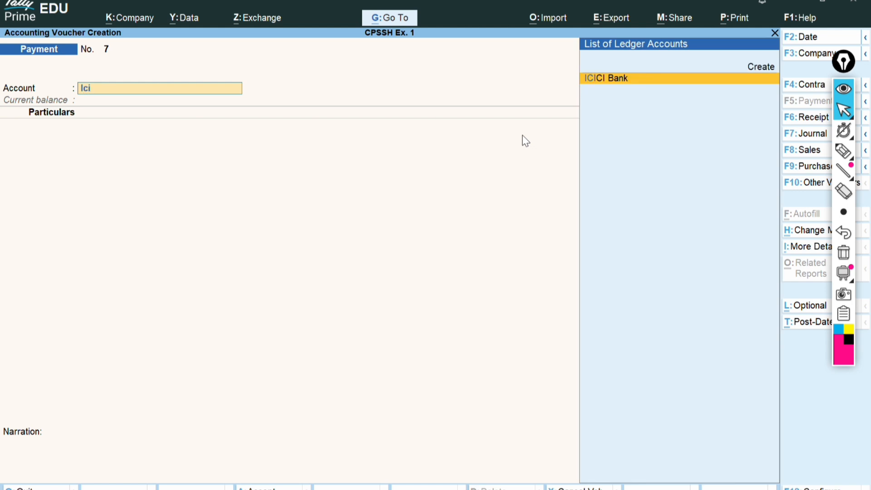
key("Return")
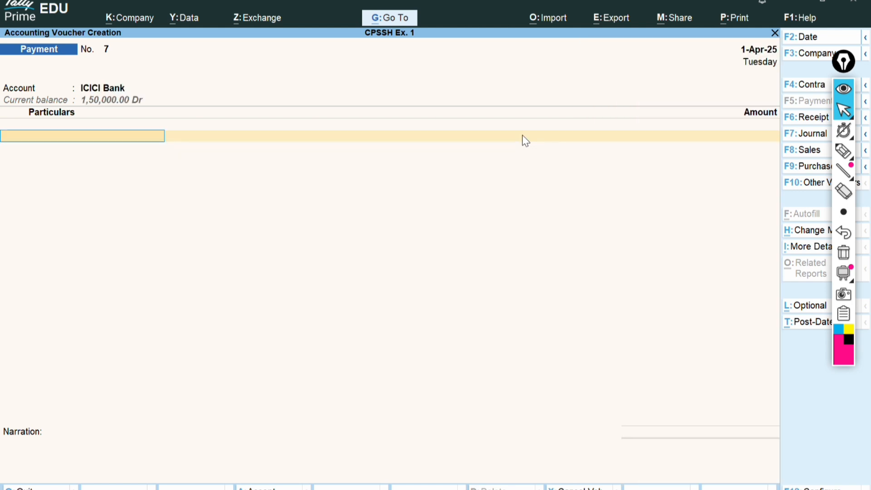
- Create a ledger named Security Deposit under Deposits (Asset) with the default mailing details, and use it in the payment voucher
key("alt")
key("alt+c")
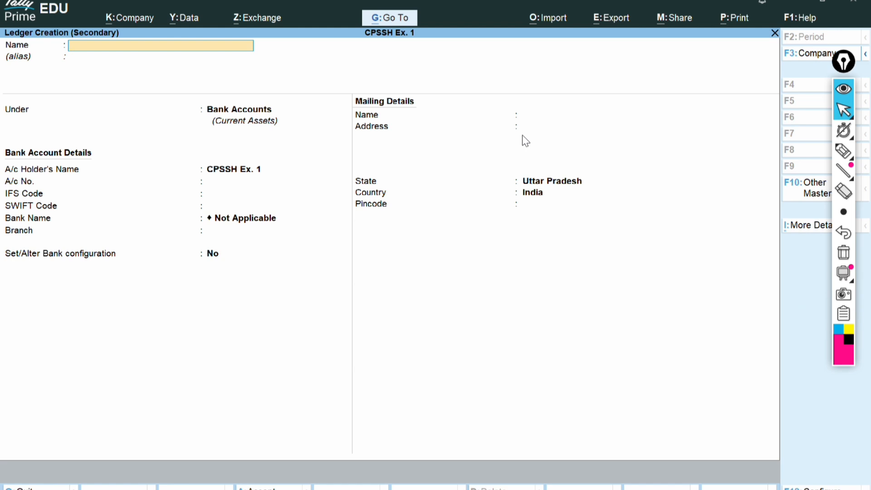
type("Security Deposit")
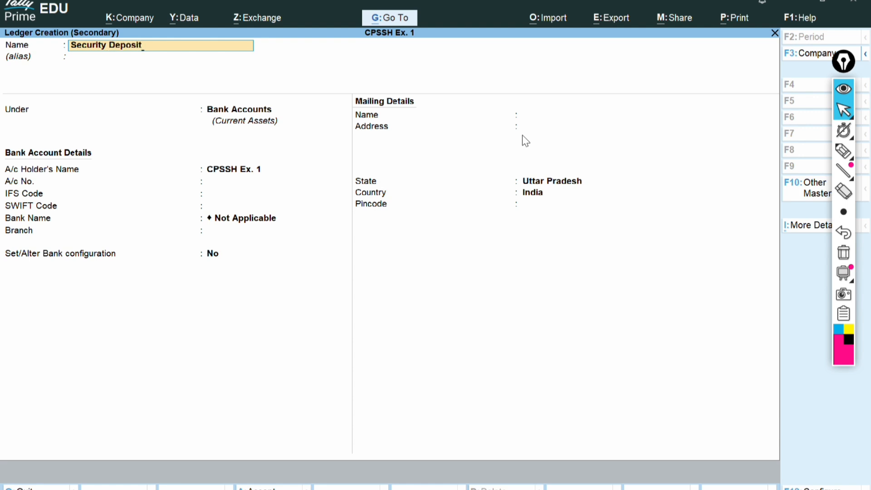
key("Return")
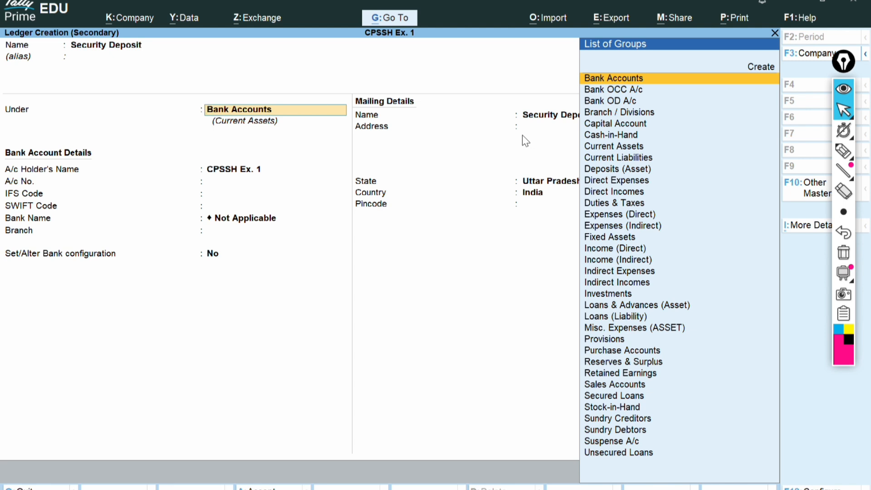
type("Depo")
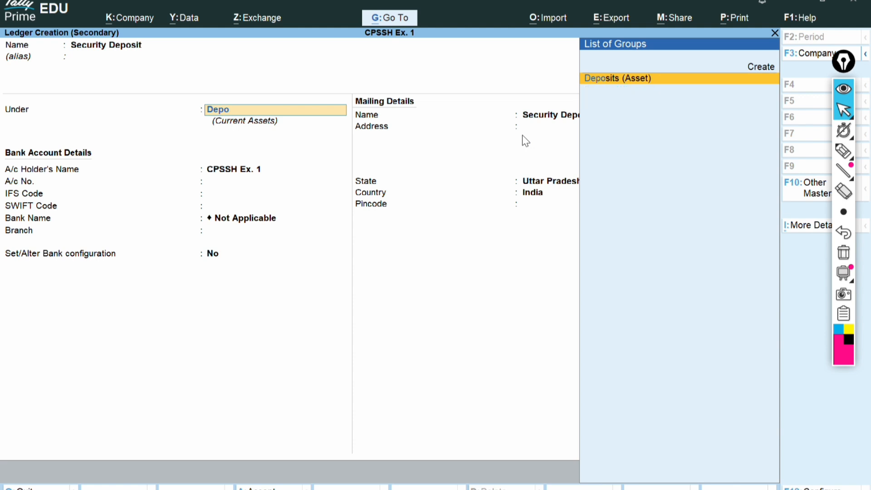
key("Return")
key("Return")
key("Return")
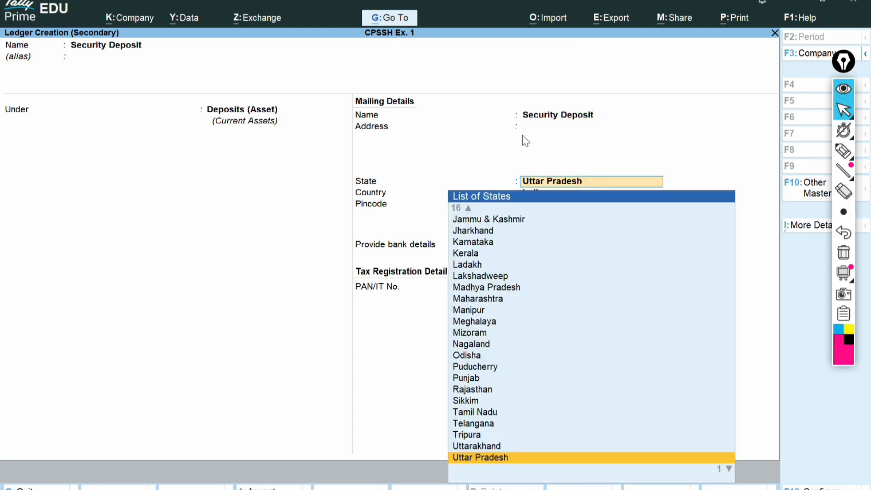
key("Return")
key("Return")
key("Return")
key("Return")
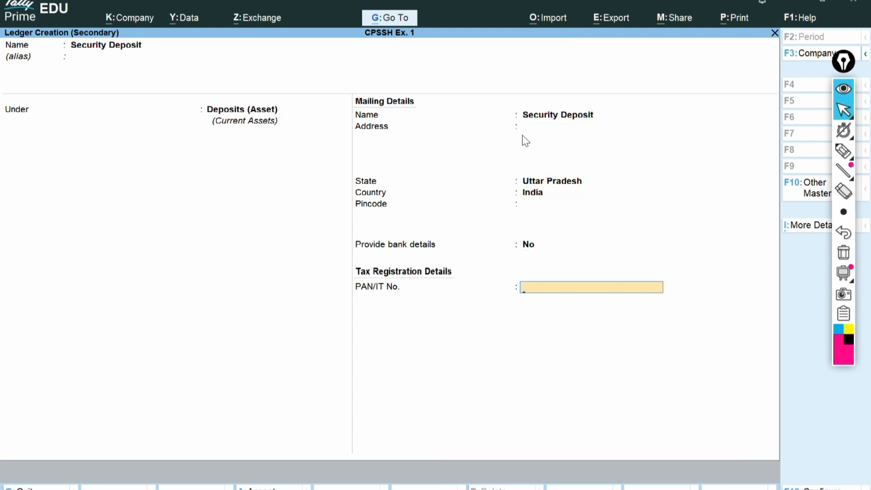
key("Return")
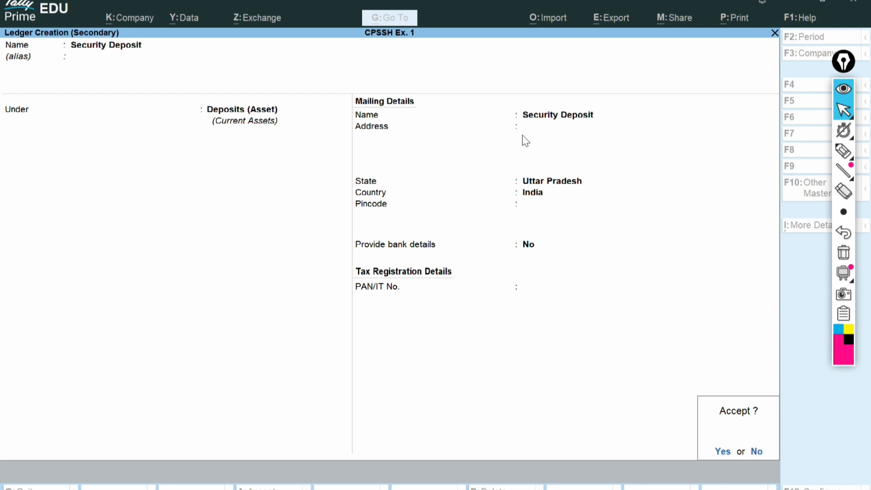
key("Return")
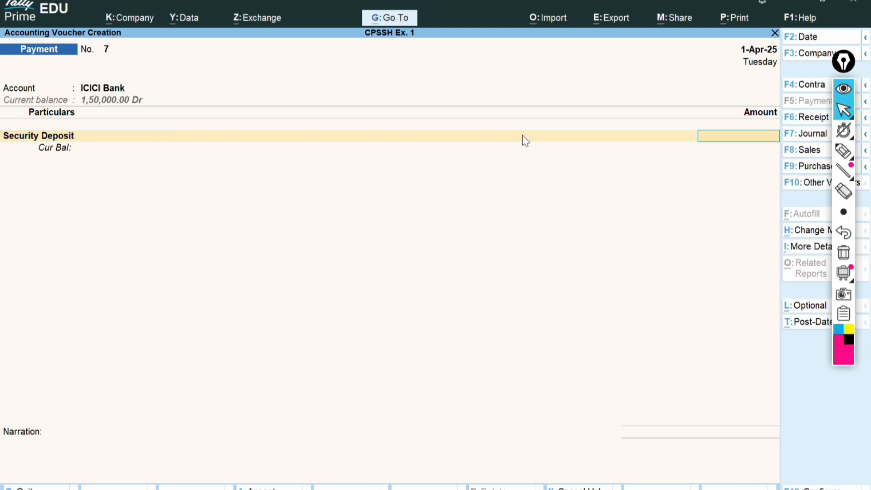
- Pay 25,000 to Security Deposit, accept the ICICI Bank cheque allocation without an instrument number, and save the payment voucher
type("25,000")
key("Return")
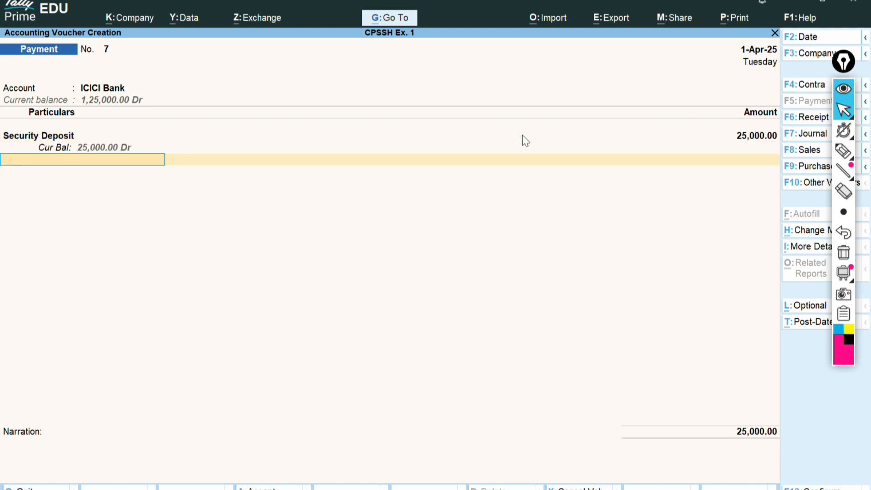
key("Return")
key("Return")
key("Return")
key("Return")
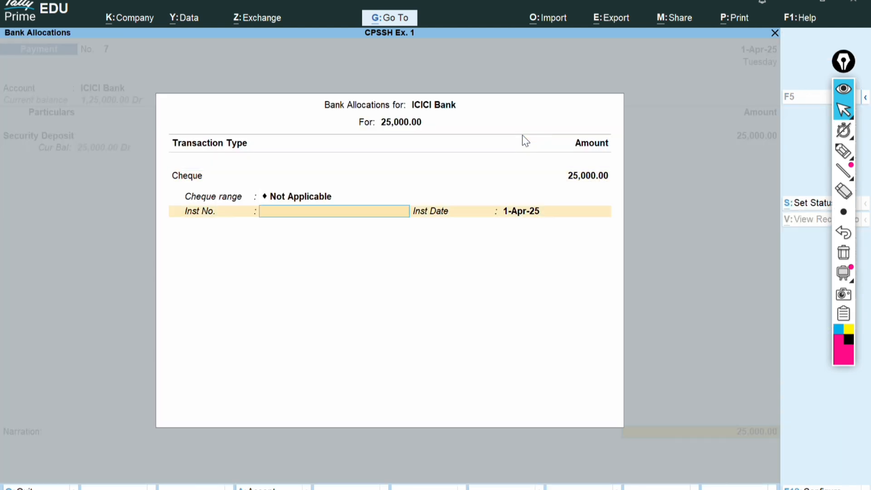
key("Return")
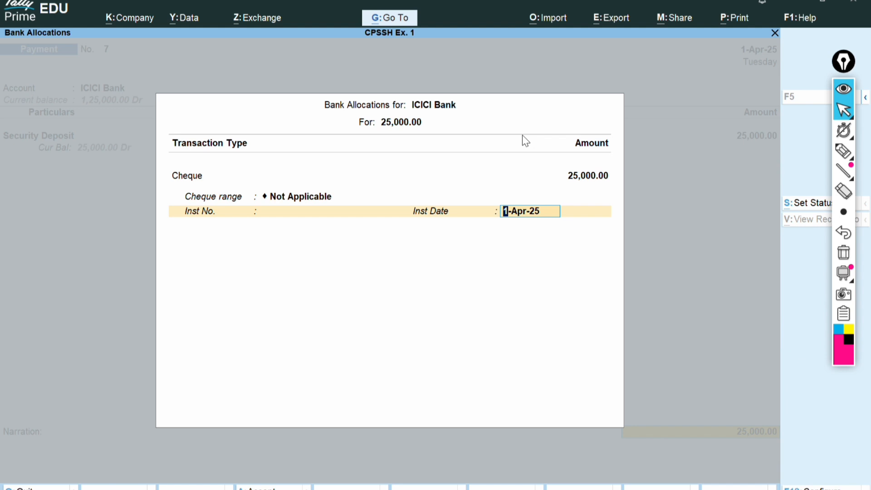
key("Return")
key("Return")
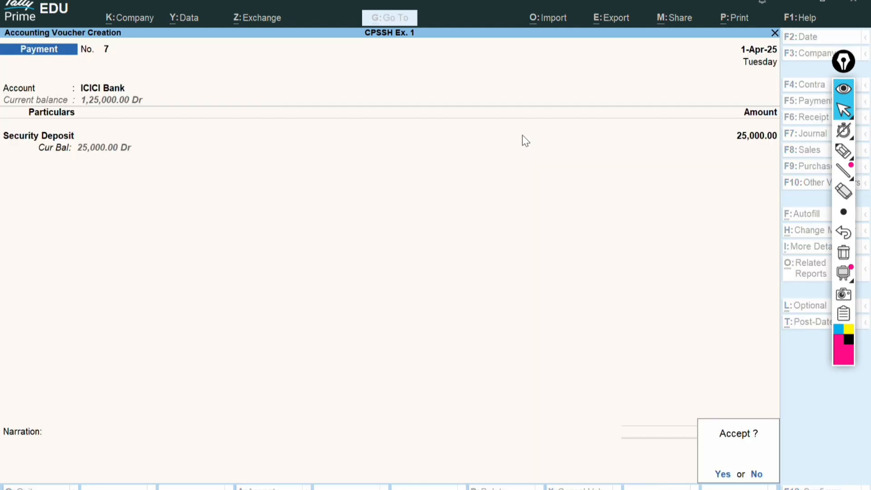
key("y")
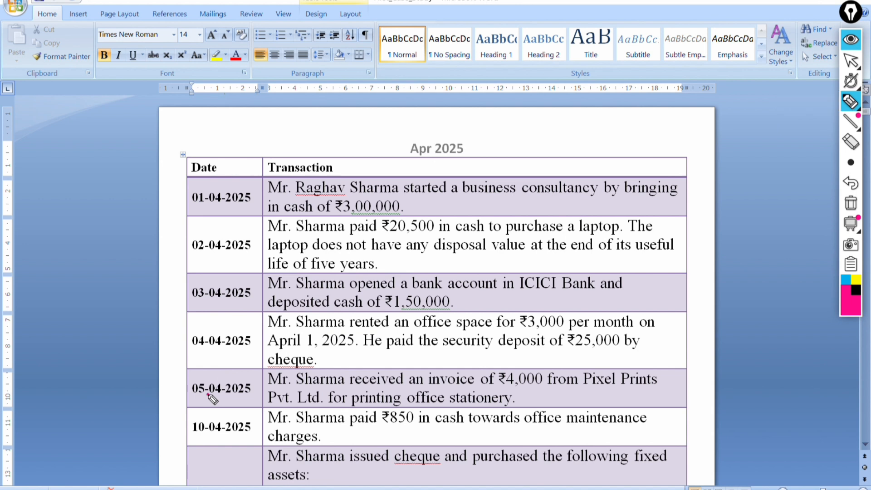
- In the Word transaction list, mark the 05-04-2025 office stationery invoice entry with a tick and pen underlines
mouse_move(209, 395)
left_mouse_down()
mouse_move(266, 385)
mouse_move(443, 388)
left_mouse_up()
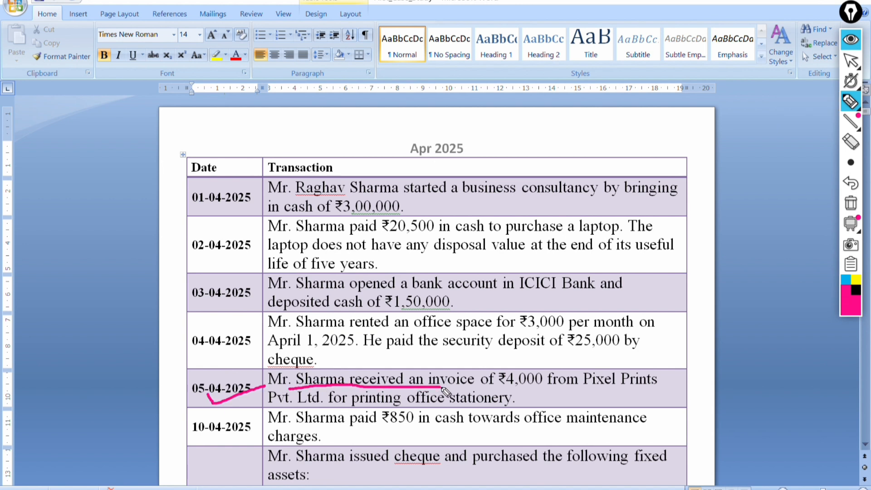
left_click_drag(504, 388, 637, 390)
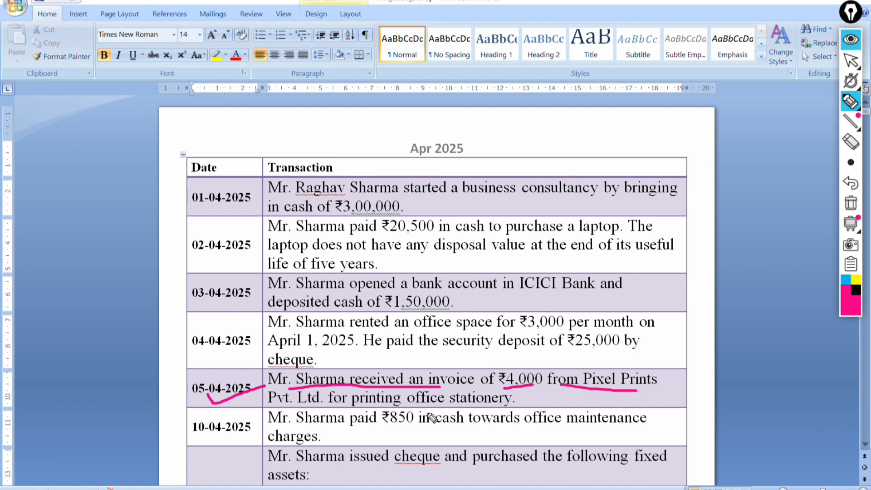
left_click_drag(344, 401, 472, 401)
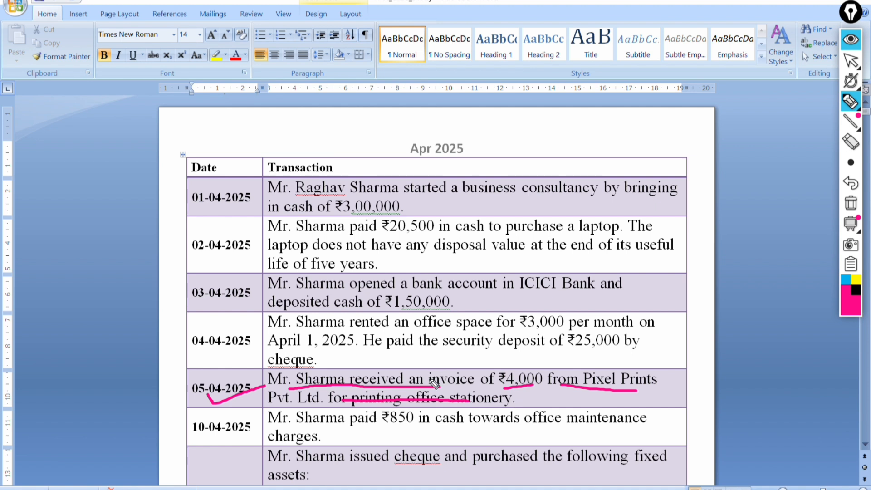
left_click_drag(429, 389, 538, 388)
mouse_move(847, 123)
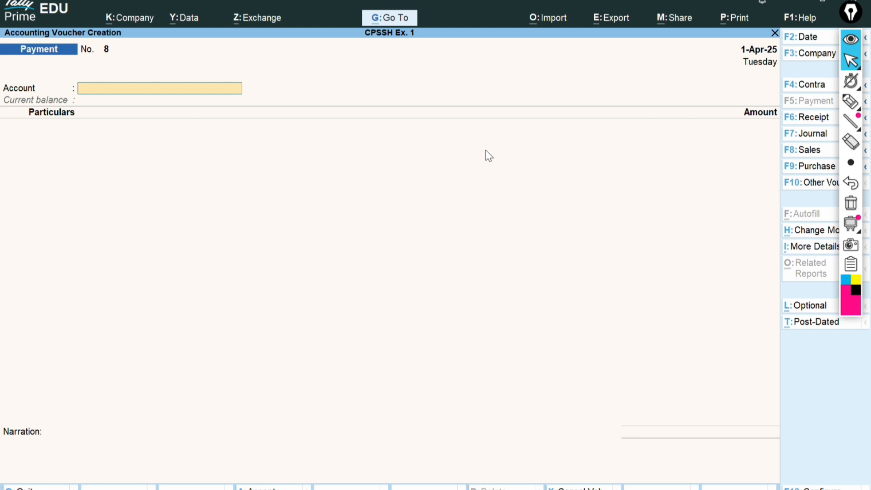
- In TallyPrime, start a Journal voucher and create a ledger named Stationary under Indirect Expenses for its debit line
key("F7")
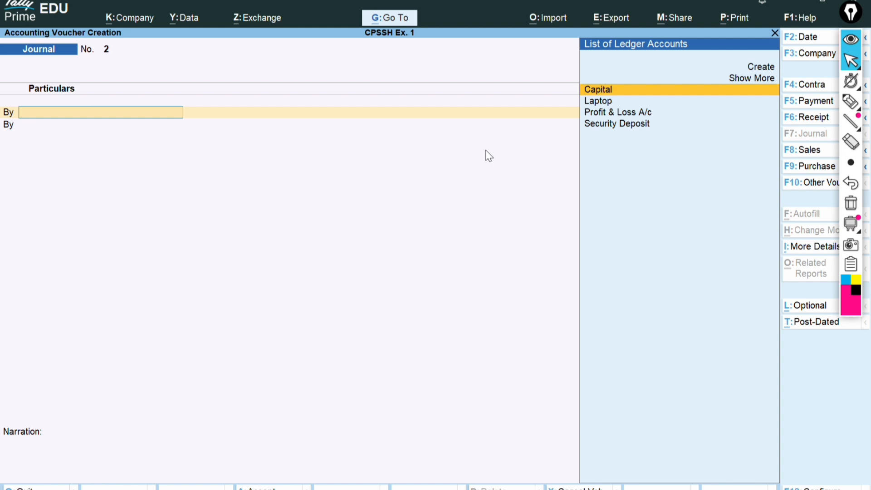
key("alt")
key("alt+c")
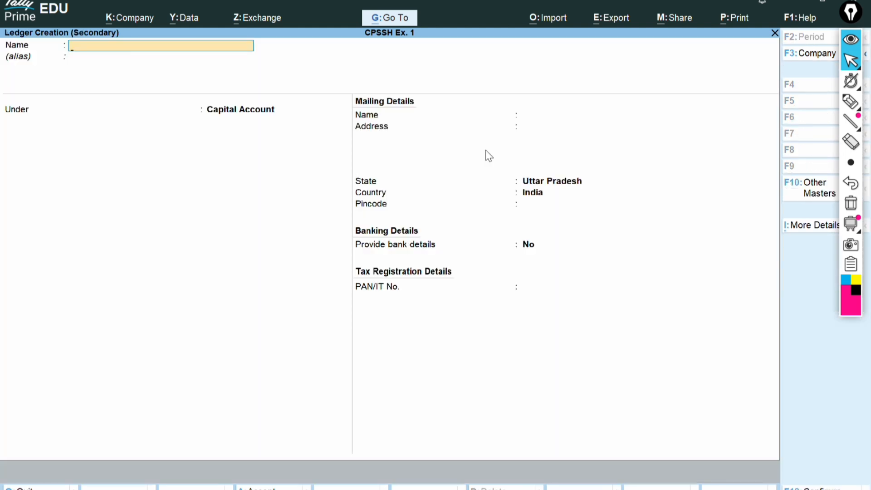
type("Stationary")
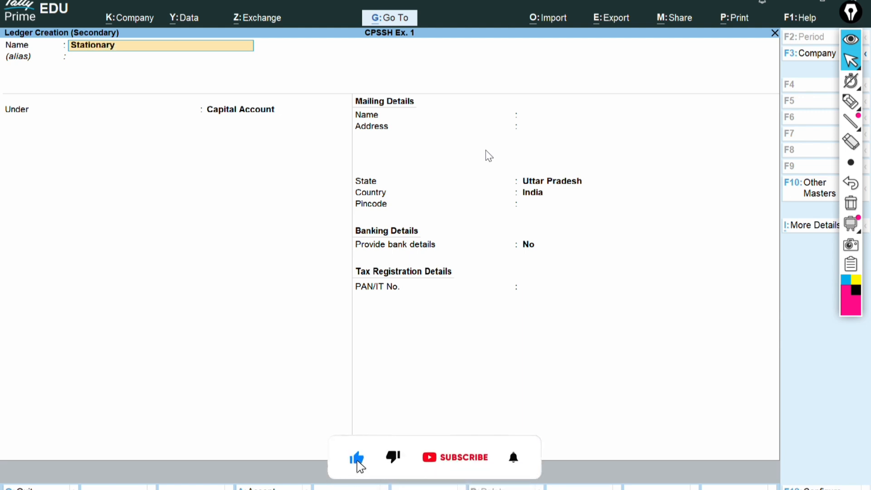
key("Return")
key("Return")
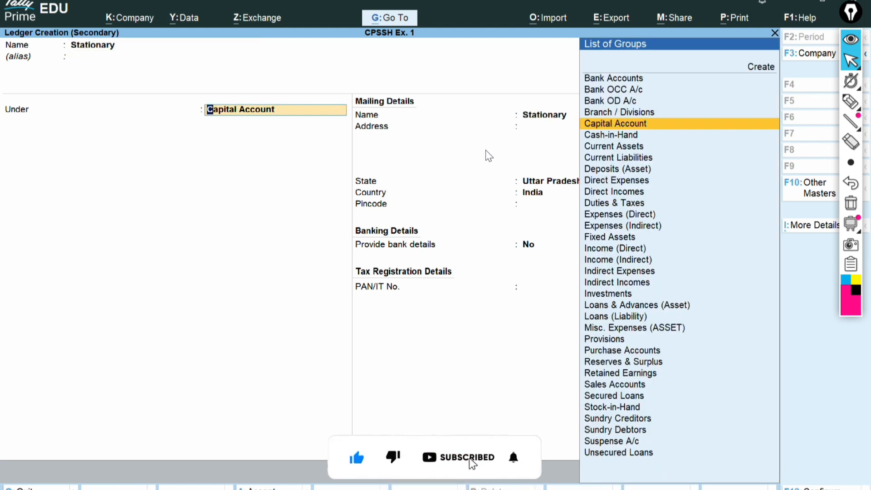
type("Ind")
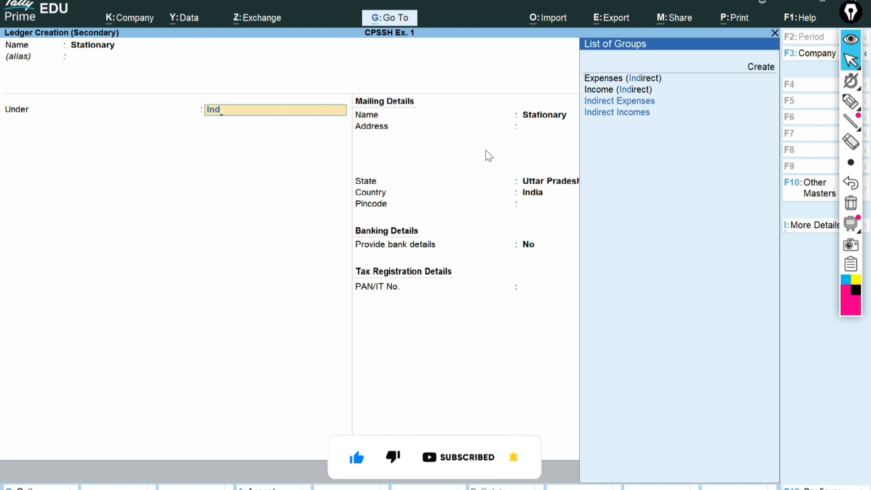
key("Return")
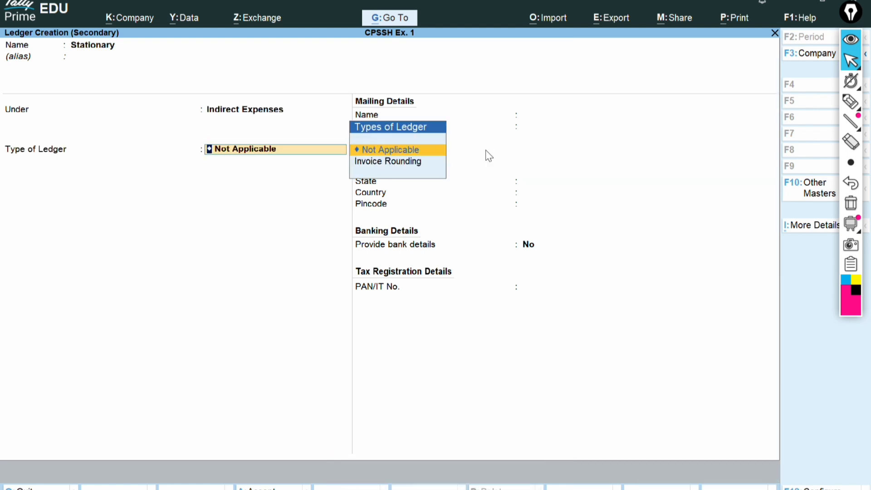
key("Return")
key("Return")
key("Return")
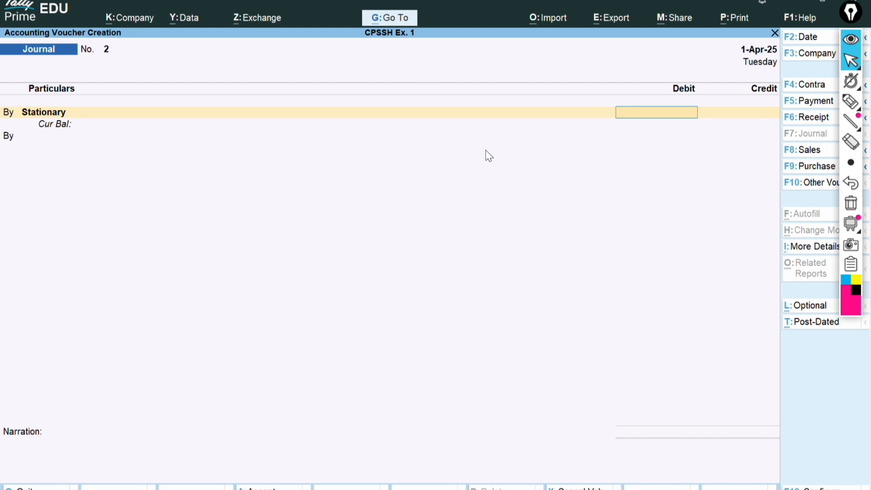
- Debit Stationary with 4,000 and set the next journal line as a credit (To) entry
type("4000")
key("Return")
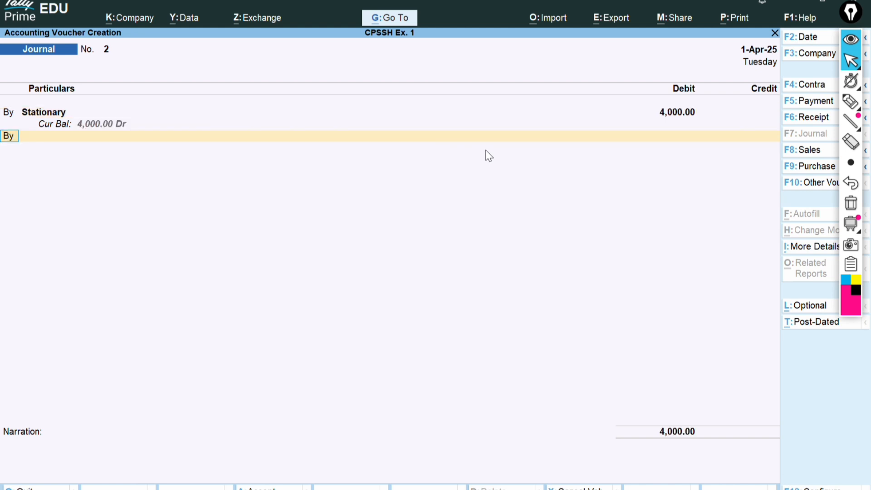
type("to")
key("Return")
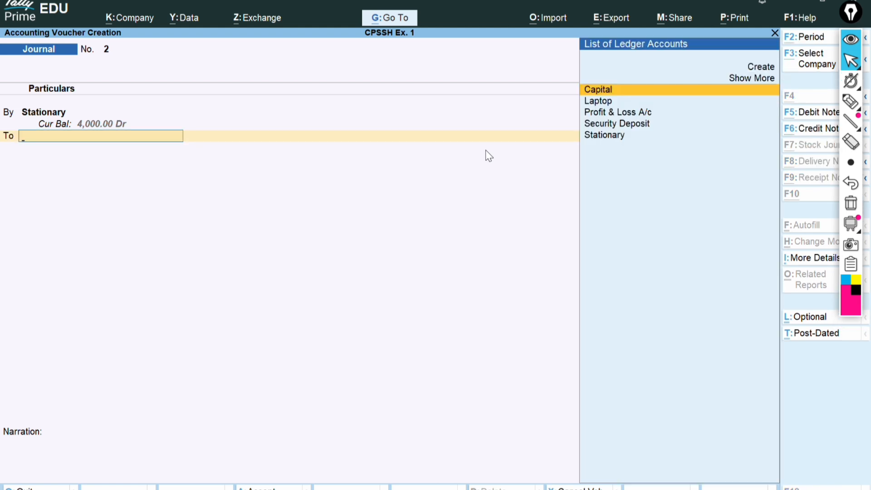
- For the credit line, start a new ledger named Pixel Prv. Ltd. and place it under Sundry Creditors
key("alt+c")
type("Pix")
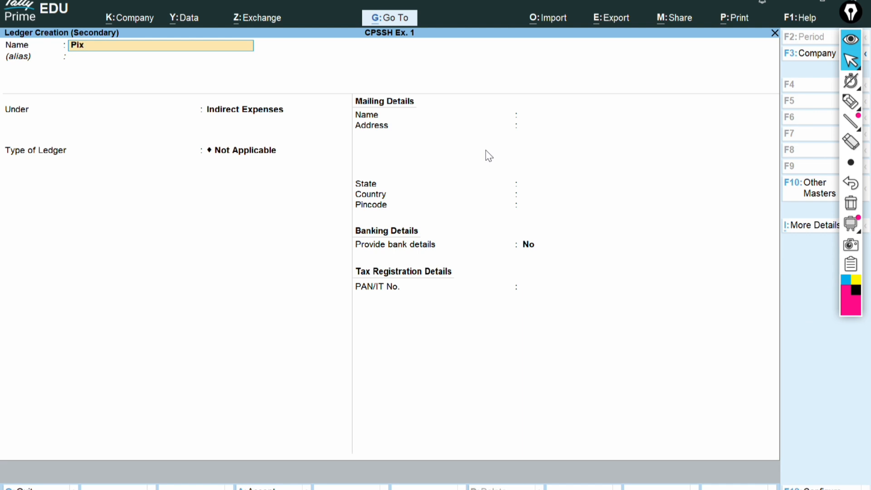
type("el Prv. Ltd.")
key("Return")
key("Return")
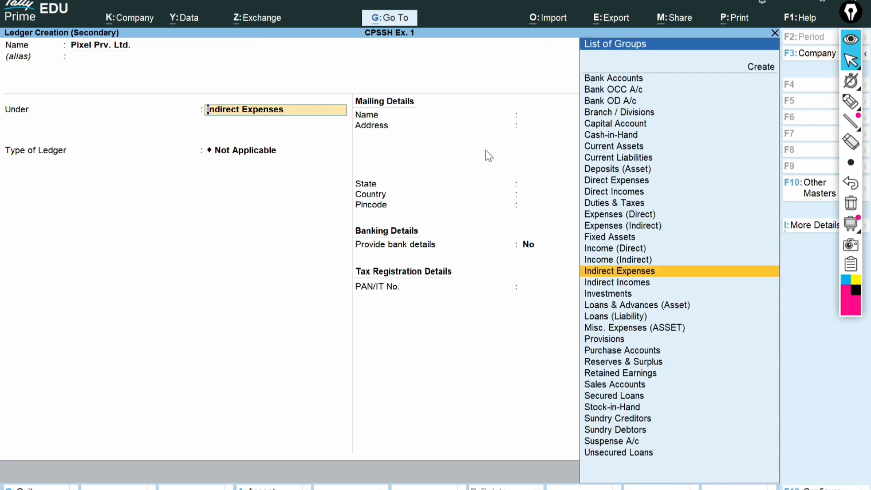
type("Sund")
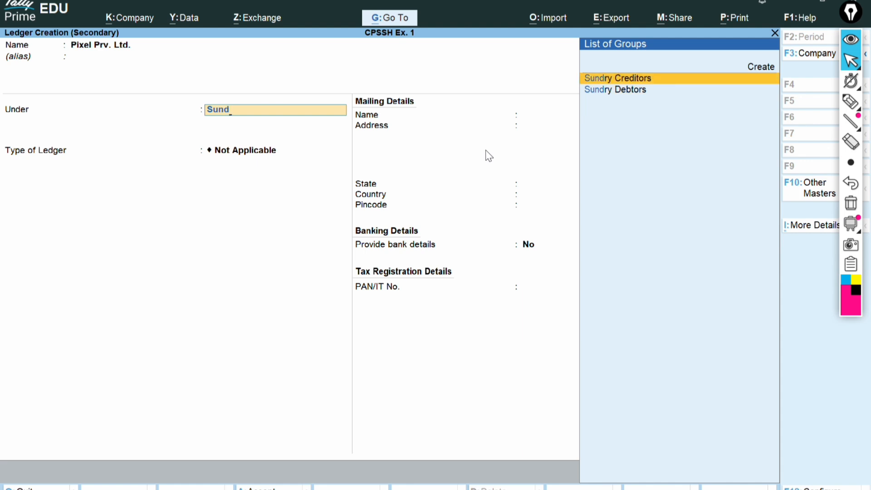
key("Return")
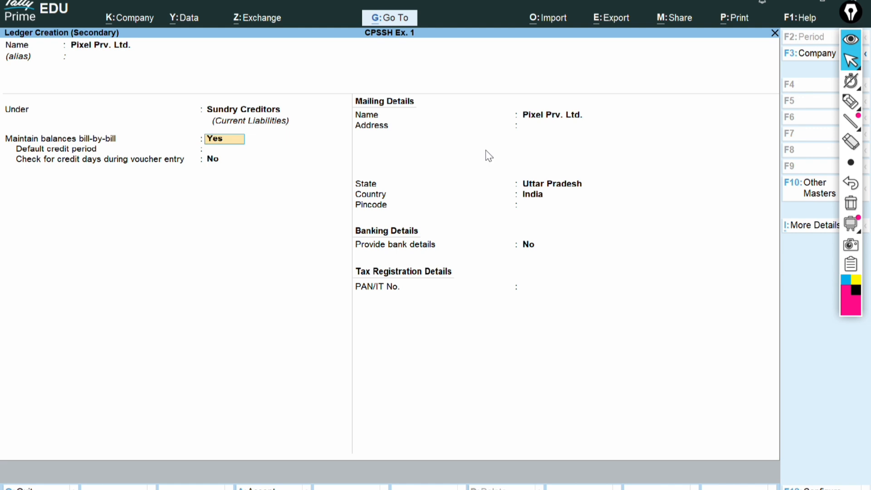
- Keep bill-by-bill balances at Yes and the default mailing, banking and tax details, and save the Pixel Prv. Ltd. ledger
key("Return")
key("Return")
key("Return")
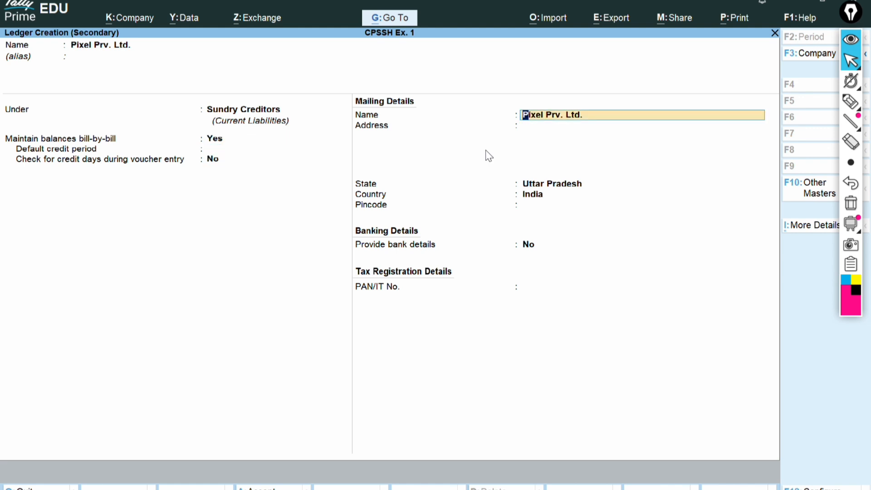
key("Return")
key("Return")
key("Return")
key("Return")
key("Return")
key("Return")
key("Return")
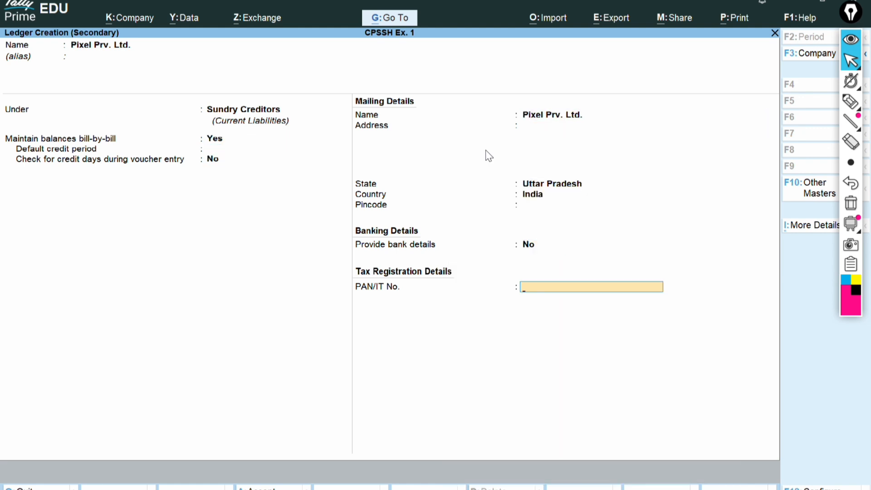
key("Return")
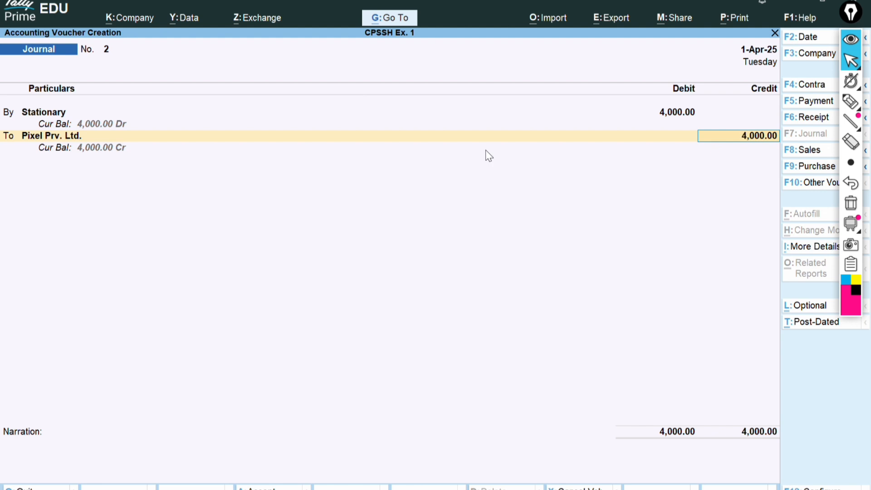
- Credit Pixel Prv. Ltd. with 4,000, allocate it as On Account in the bill-wise details, and save the journal voucher
key("Return")
key("Return")
key("Return")
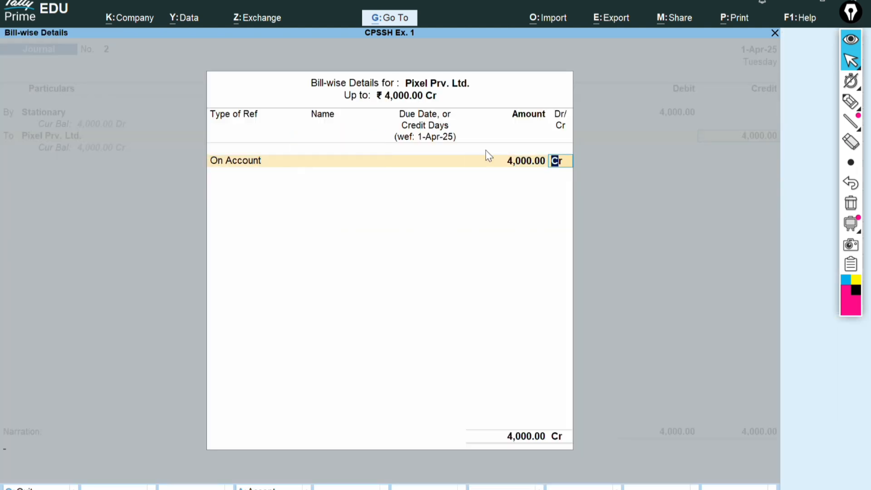
key("Return")
key("Return")
key("Return")
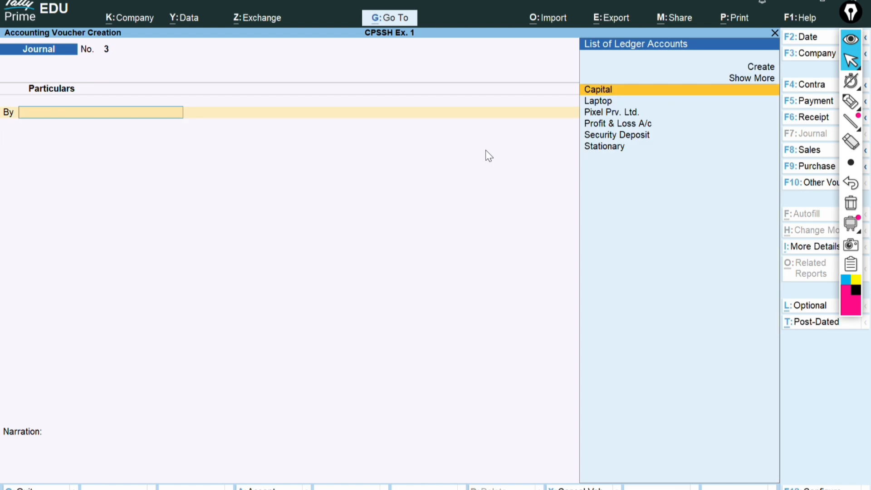
- Switch to the Word transaction list, mark the 10-04-2025 office maintenance entry with pen strokes, and erase the marks
key("alt+Tab")
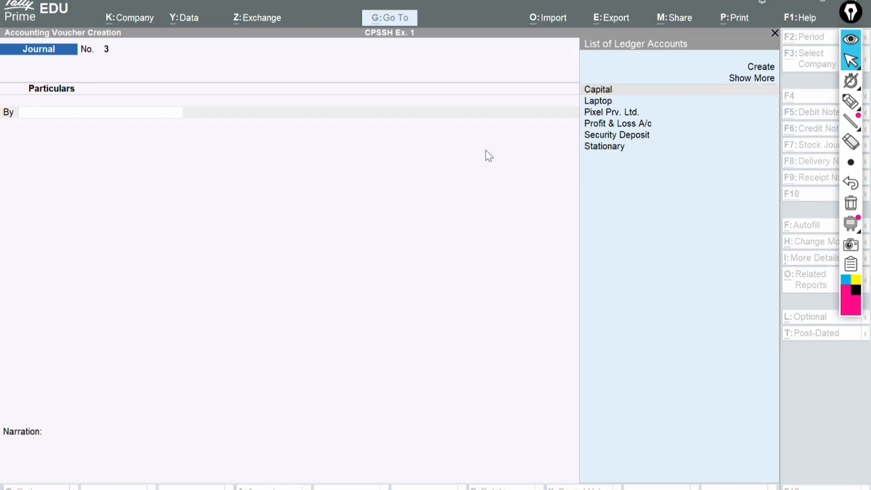
mouse_move(215, 438)
left_mouse_down()
mouse_move(254, 426)
mouse_move(526, 428)
left_mouse_up()
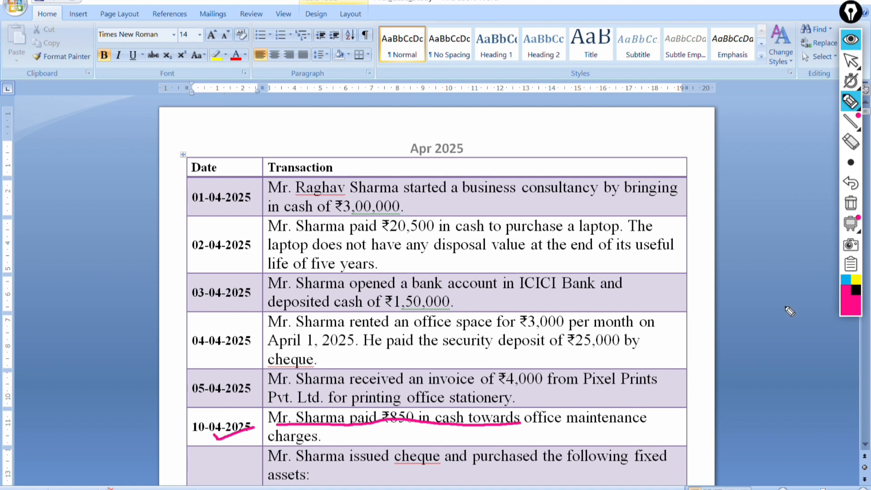
left_click(851, 142)
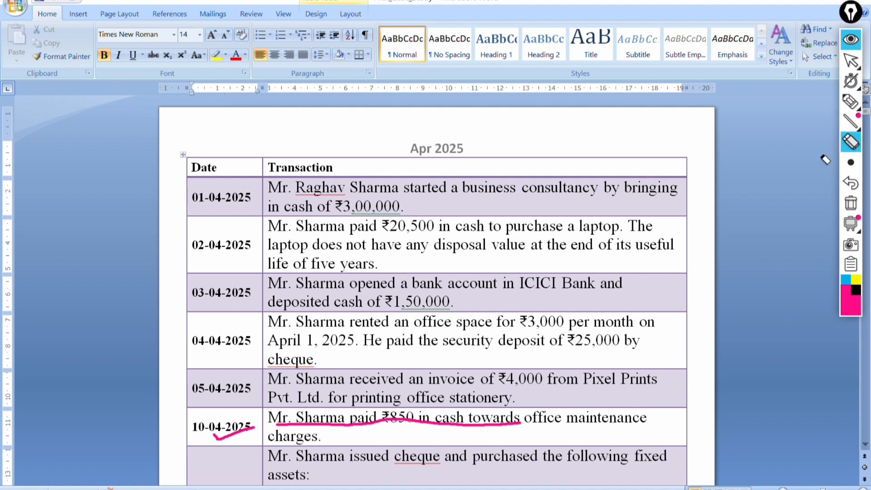
left_click_drag(361, 414, 344, 440)
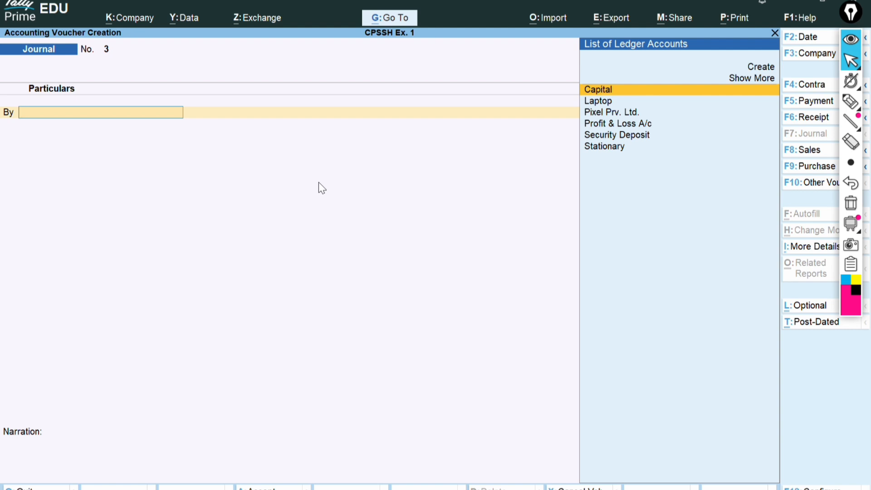
- In TallyPrime, start a Payment voucher with Cash as the account
key("F5")
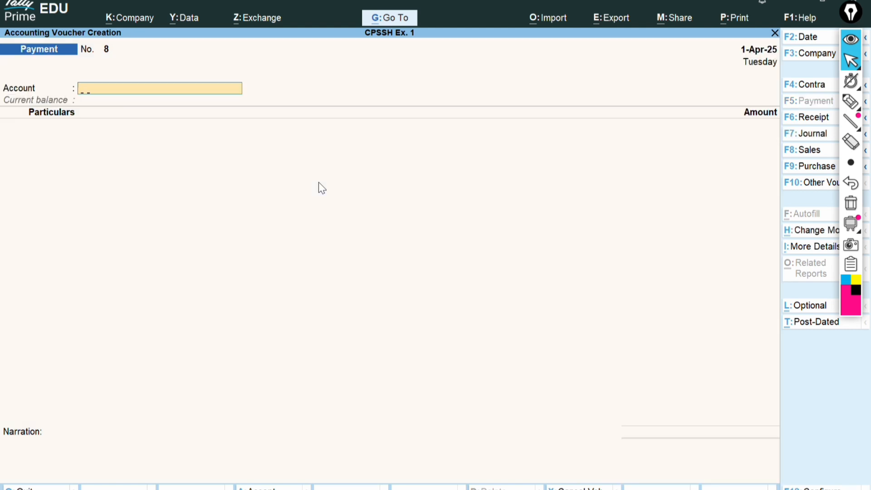
type("Cas")
key("Return")
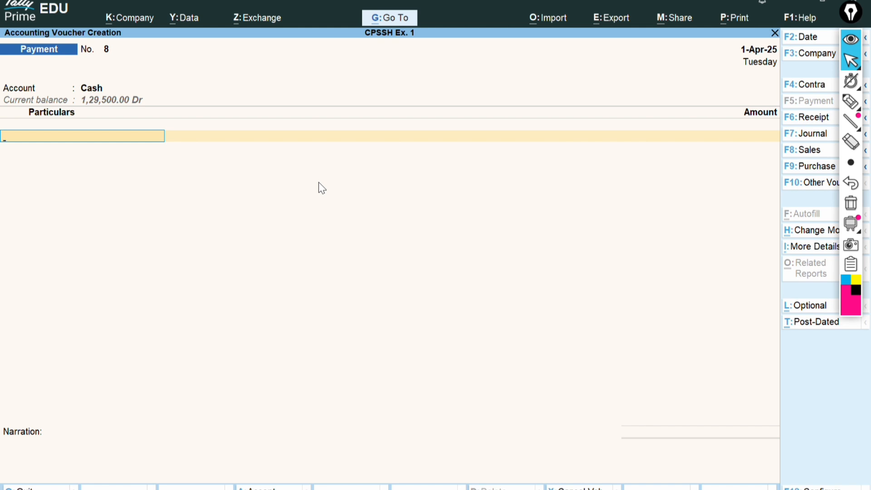
- Create a new ledger named Office maintenance charges from the payment voucher, leaving the alias blank
key("alt+c")
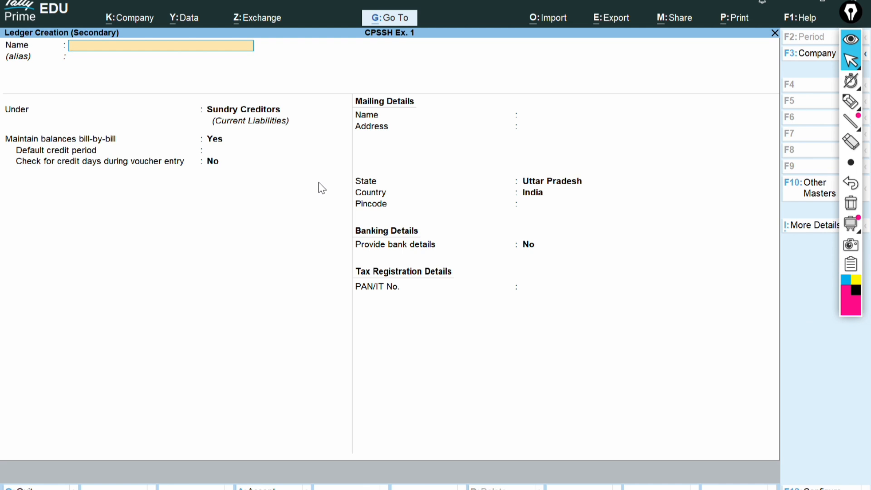
key("ctrl")
type("office maintenance charges.")
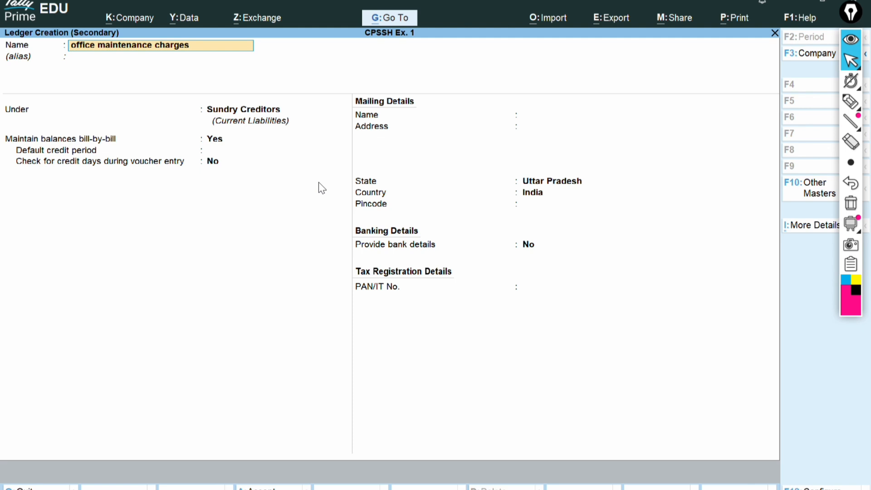
key("Delete")
type("O")
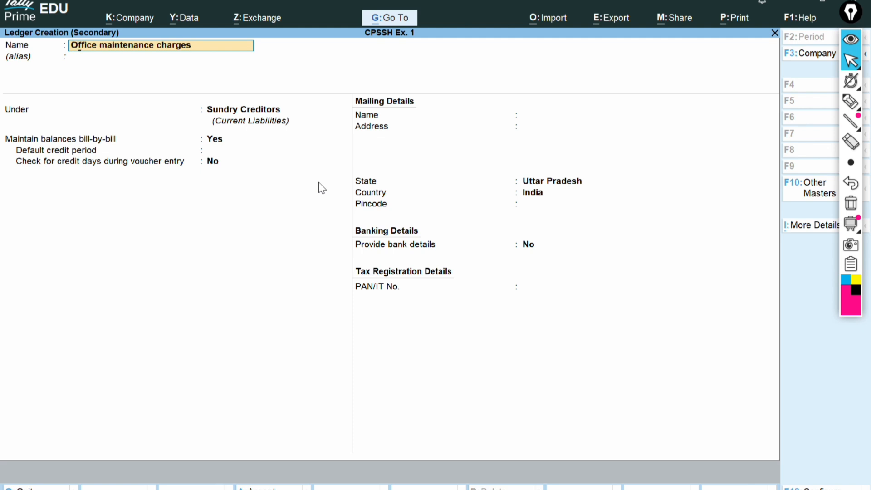
key("Return")
key("Return")
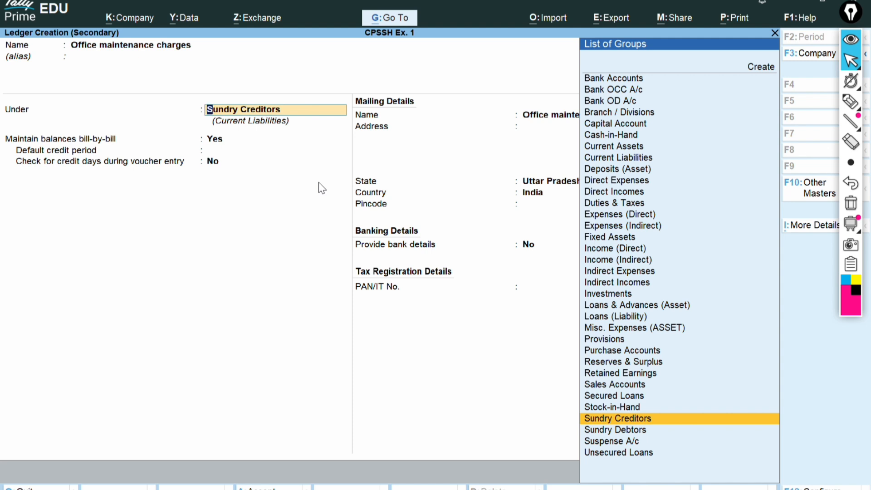
- Group the Office maintenance charges ledger under Indirect Expenses, keep its type as Not Applicable, and save it
type("Indi")
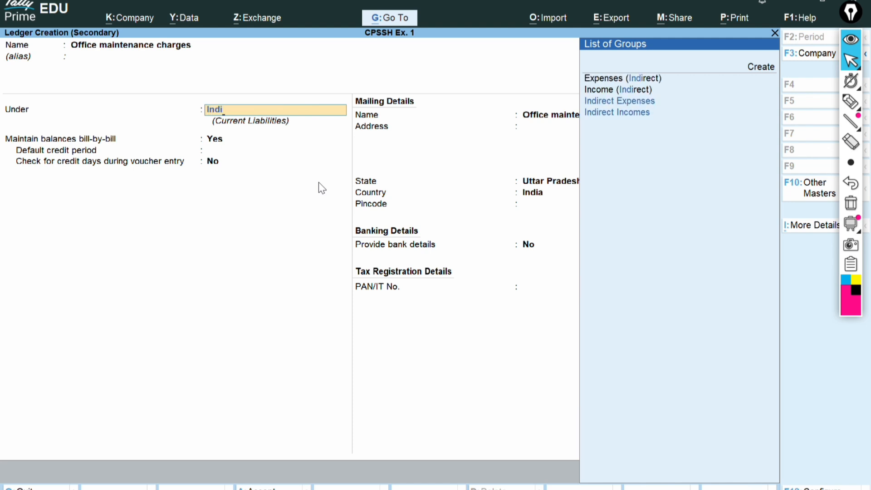
key("Down")
key("Down")
key("Up")
key("Return")
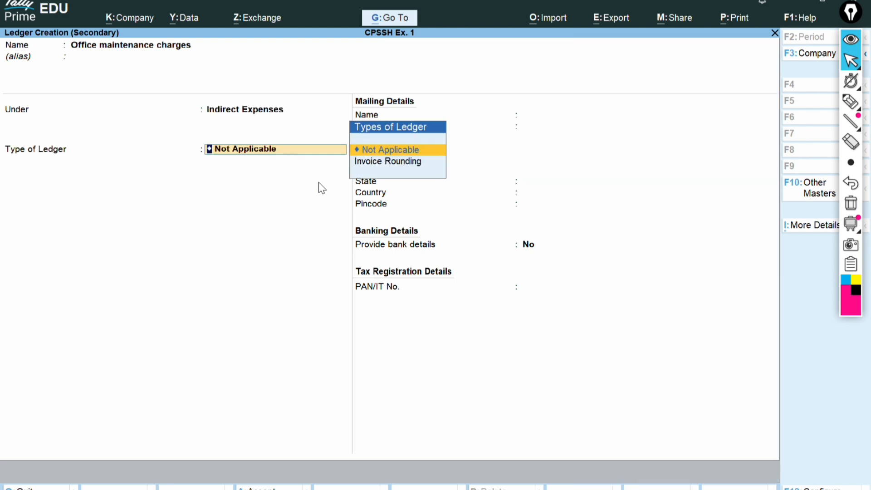
key("Return")
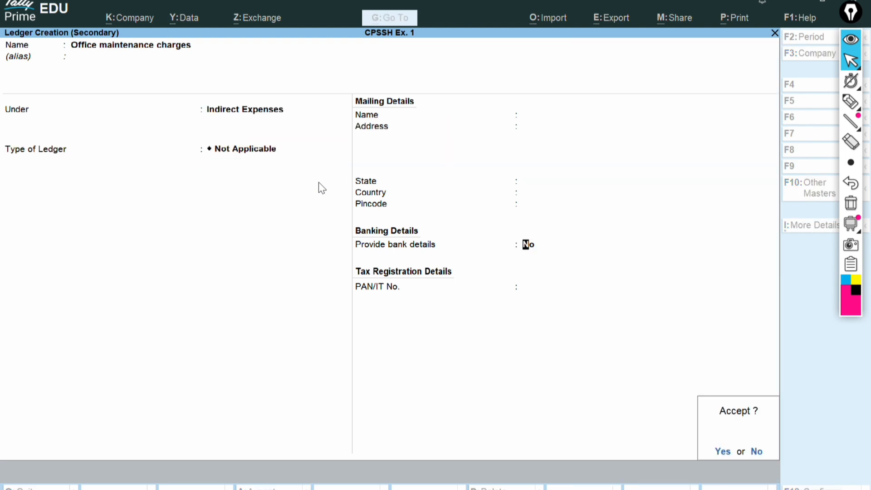
key("Return")
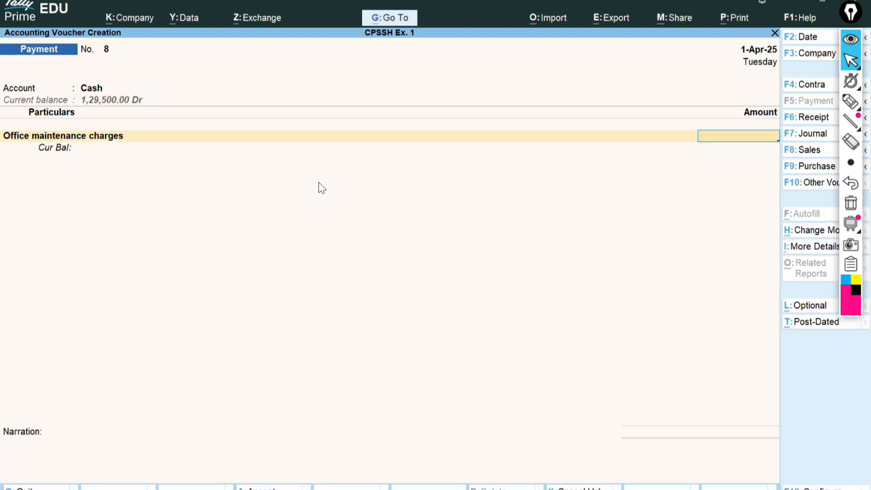
- Debit Office maintenance charges with 850 and save the payment voucher without a narration
type("850")
key("Return")
key("Return")
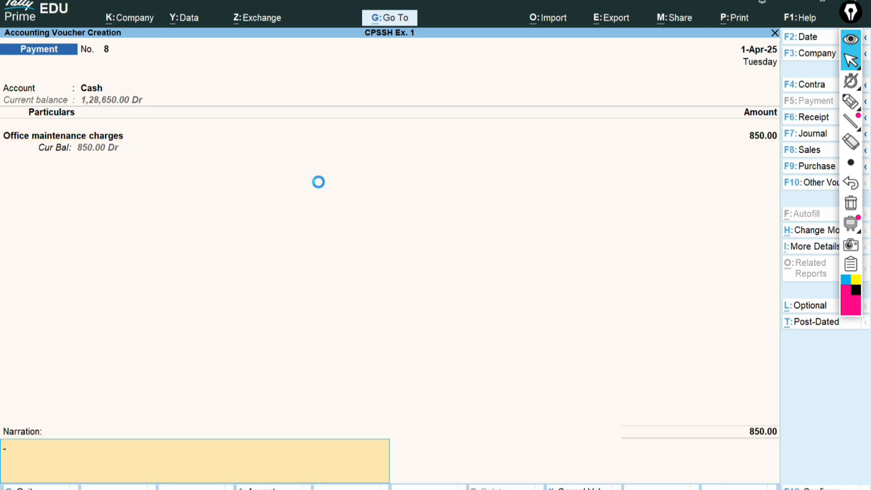
key("Return")
key("Return")
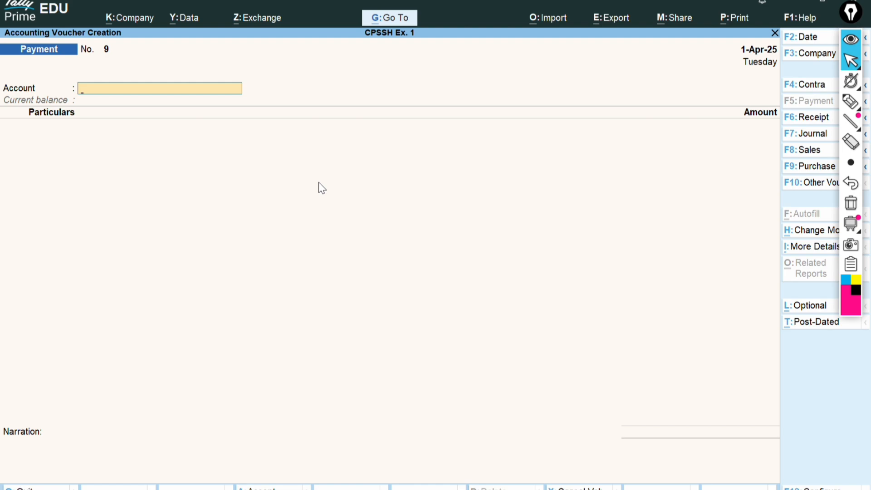
- Switch to the Word transaction list and mark the 13-04-2025 cheque purchase of four fixed assets and their amounts with pen strokes
key("alt+Tab")
left_click_drag(212, 242, 251, 242)
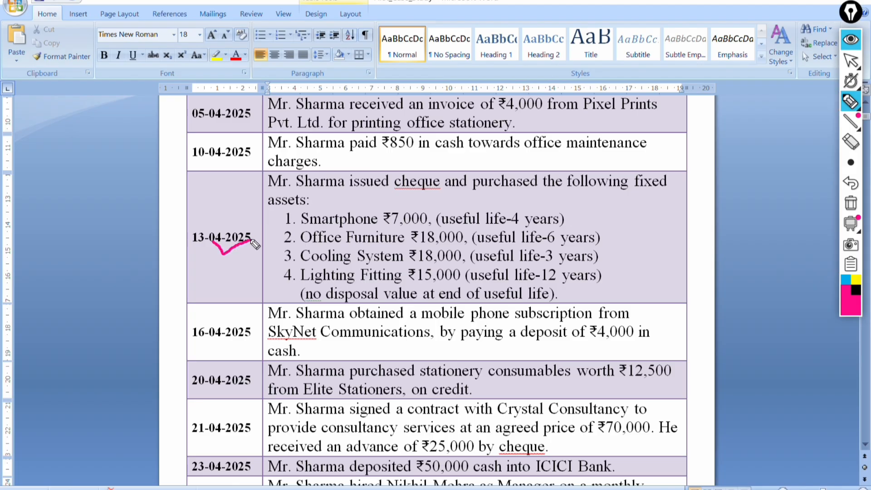
left_click(272, 186)
left_click_drag(271, 186, 645, 181)
left_click_drag(269, 204, 303, 205)
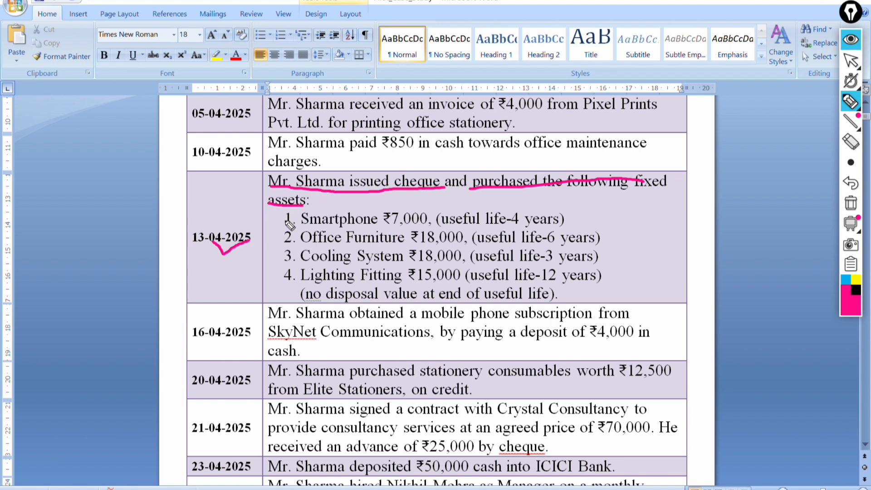
left_click_drag(285, 220, 300, 215)
left_click_drag(397, 225, 428, 220)
left_click_drag(286, 240, 300, 237)
left_click_drag(424, 246, 461, 244)
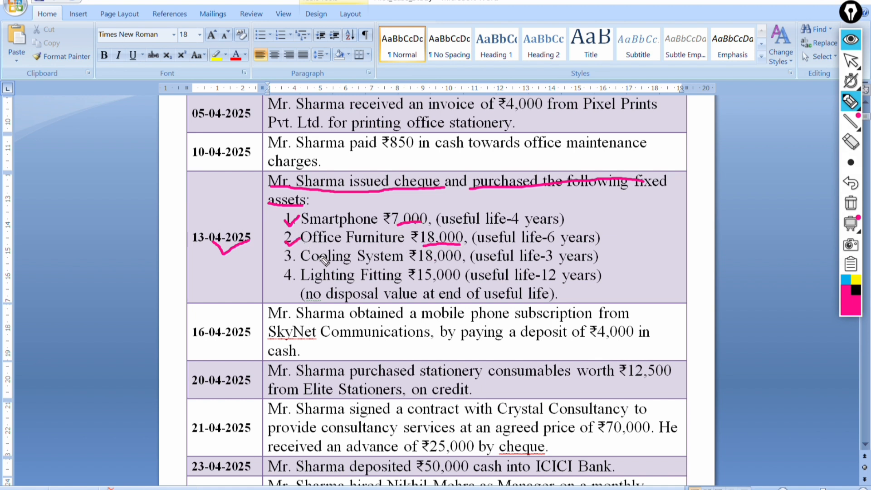
left_click_drag(290, 268, 311, 262)
left_click_drag(439, 257, 485, 258)
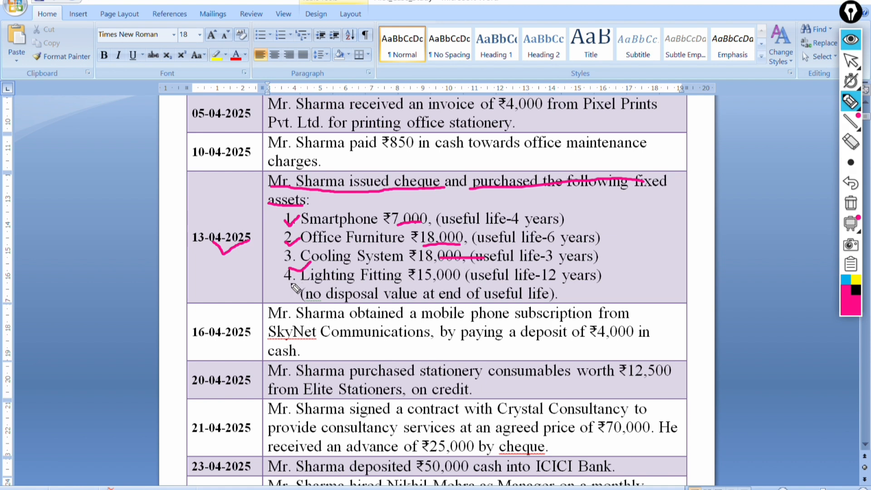
mouse_move(290, 278)
left_mouse_down()
mouse_move(296, 286)
mouse_move(318, 268)
left_mouse_up()
left_click_drag(430, 287, 472, 284)
mouse_move(577, 217)
left_mouse_down()
mouse_move(617, 224)
mouse_move(621, 279)
mouse_move(597, 286)
left_mouse_up()
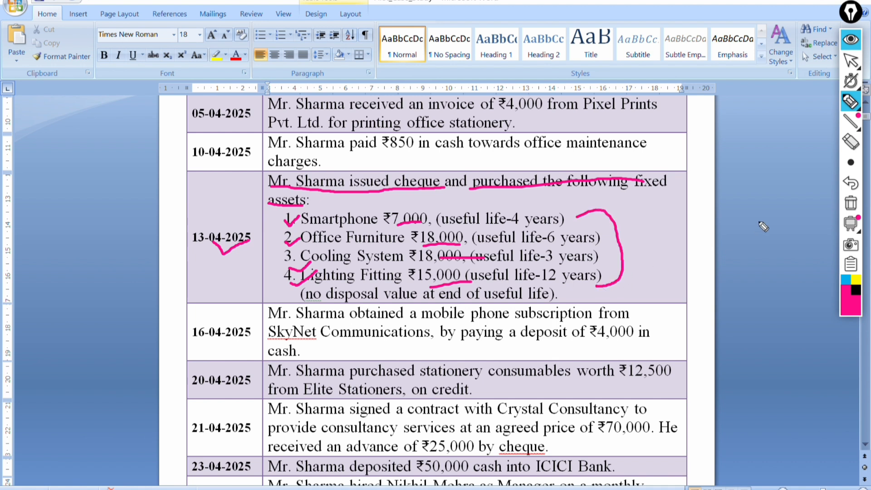
- Erase the pen marks from the 13-04-2025 fixed-asset entry
left_click(855, 145)
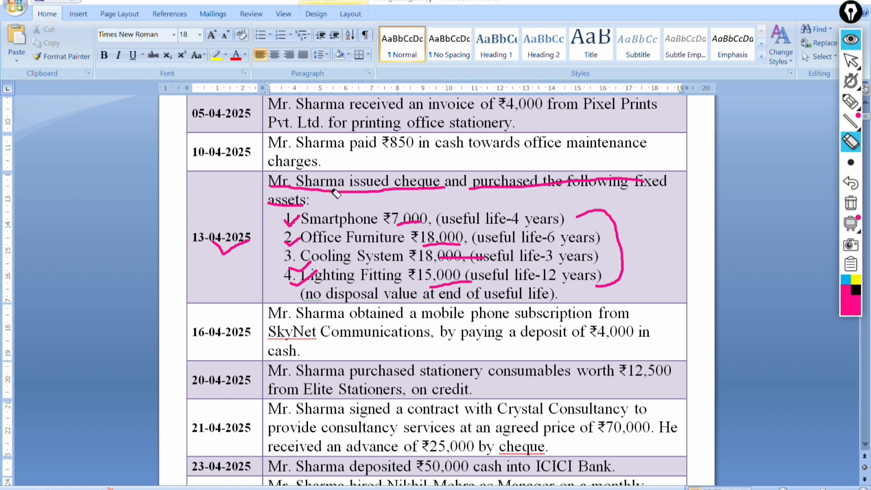
mouse_move(332, 189)
left_mouse_down()
mouse_move(271, 202)
mouse_move(315, 306)
mouse_move(411, 209)
mouse_move(459, 257)
mouse_move(542, 162)
mouse_move(593, 228)
left_mouse_up()
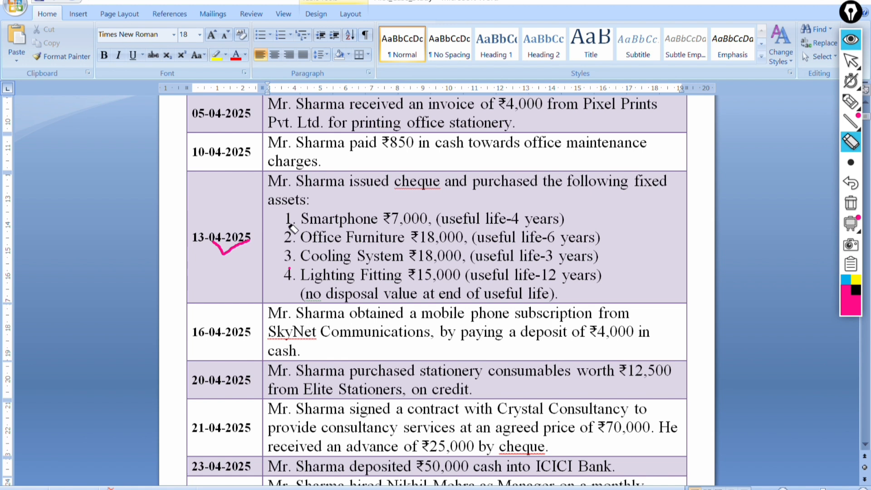
left_click_drag(244, 201, 236, 251)
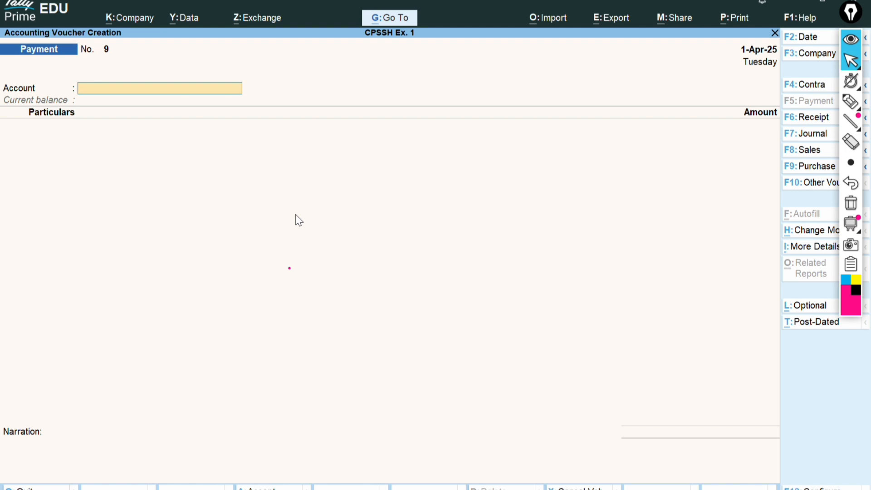
- In TallyPrime, set ICICI Bank as the payment account and define a new Smartphone ledger under Fixed Assets
type("Ici")
key("Return")
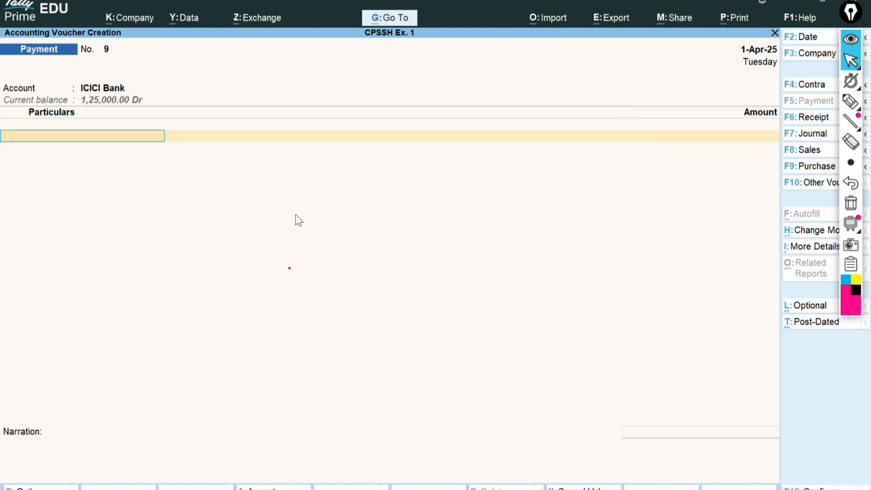
key("alt+c")
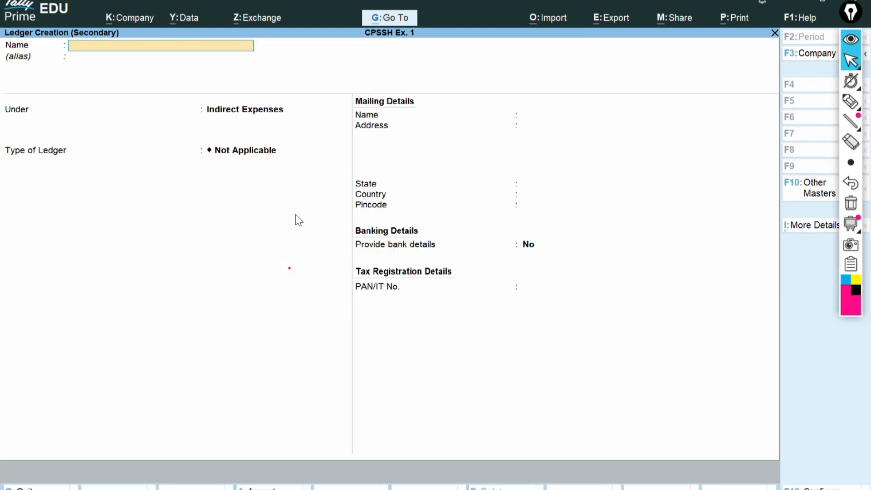
type("Smartphone")
key("Return")
key("Return")
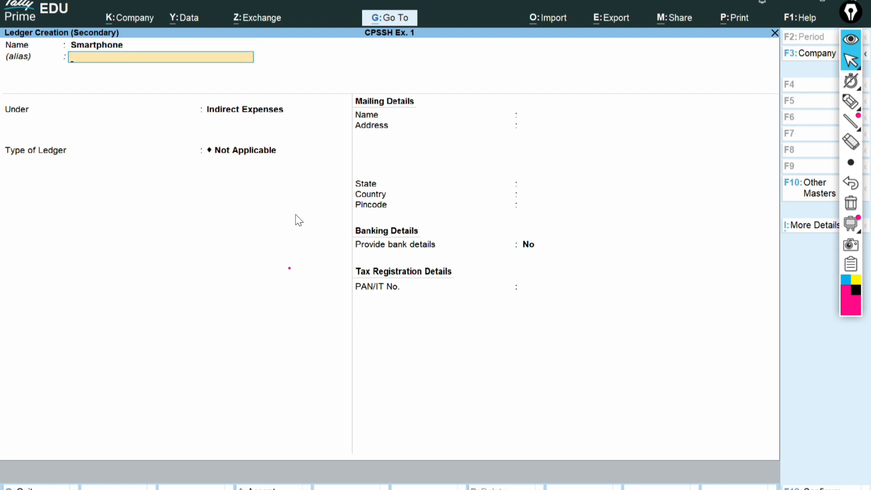
type("Fixe")
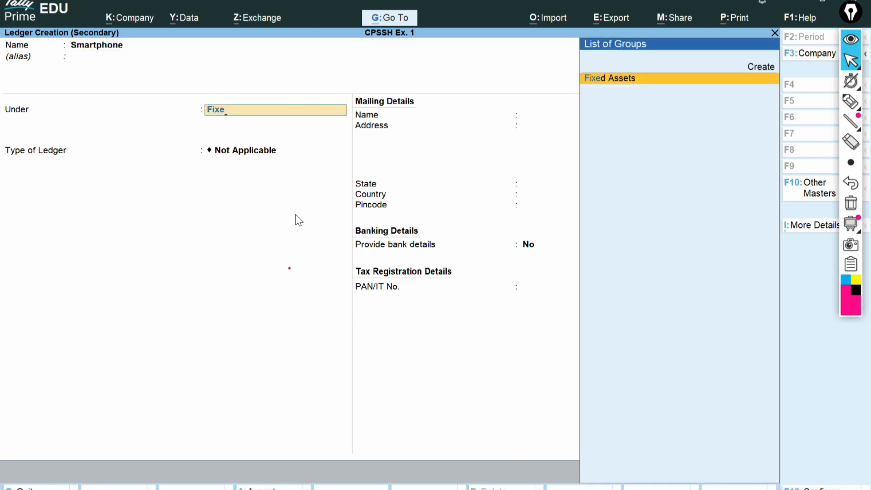
key("Return")
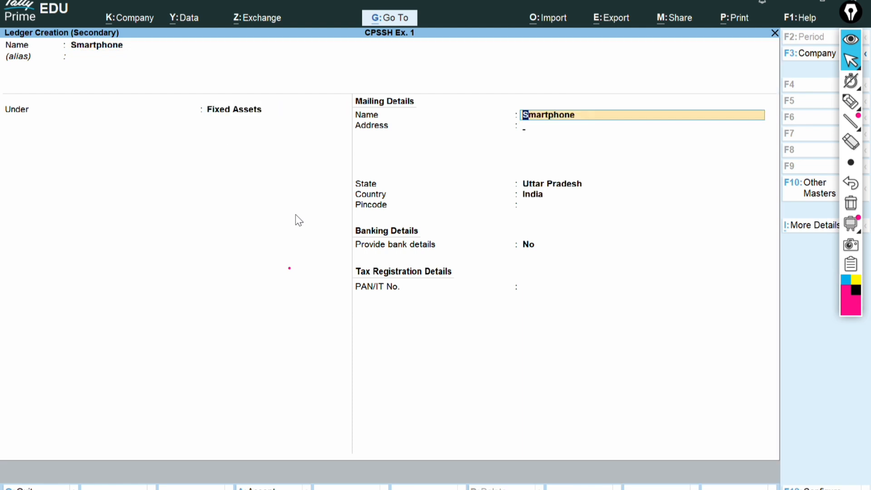
- Save the Smartphone ledger with its default mailing, banking and tax details, and debit it with 7,000
key("Return")
key("Return")
key("Return")
key("Return")
key("Return")
key("Return")
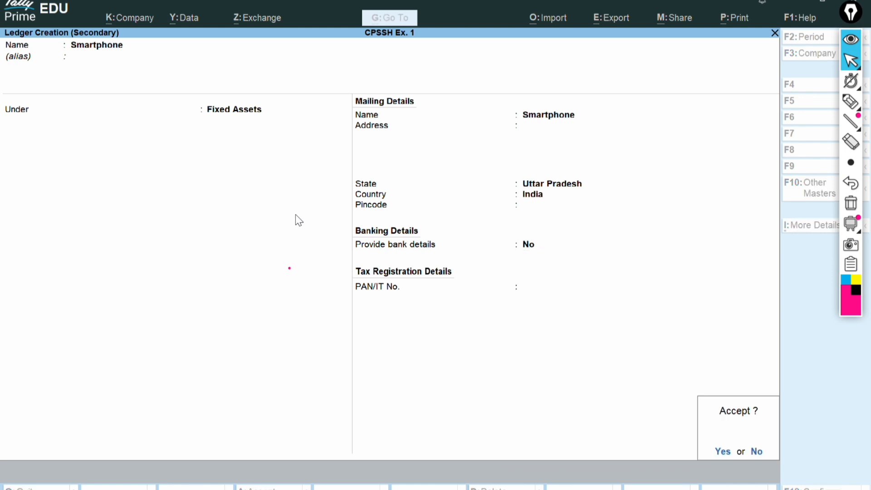
key("Return")
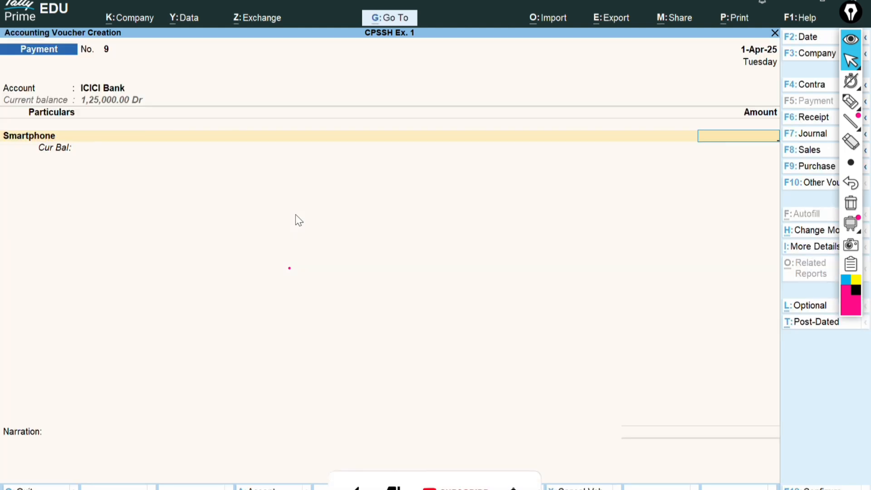
type("7000")
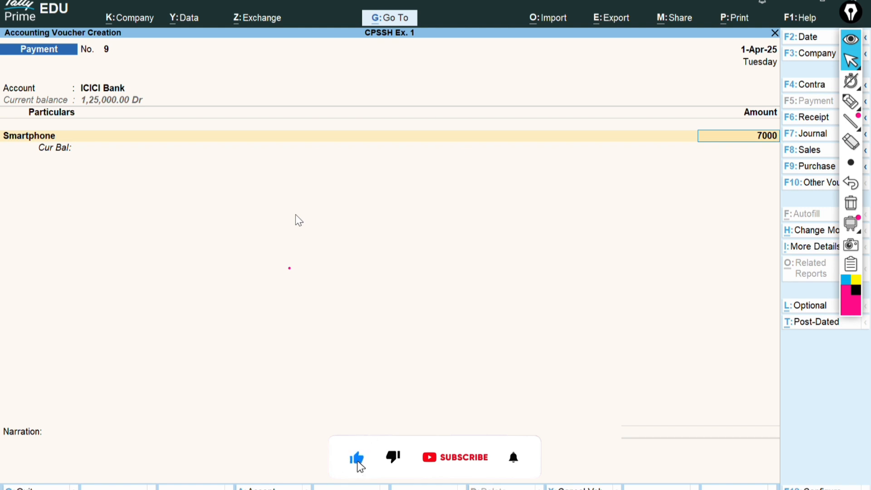
key("Return")
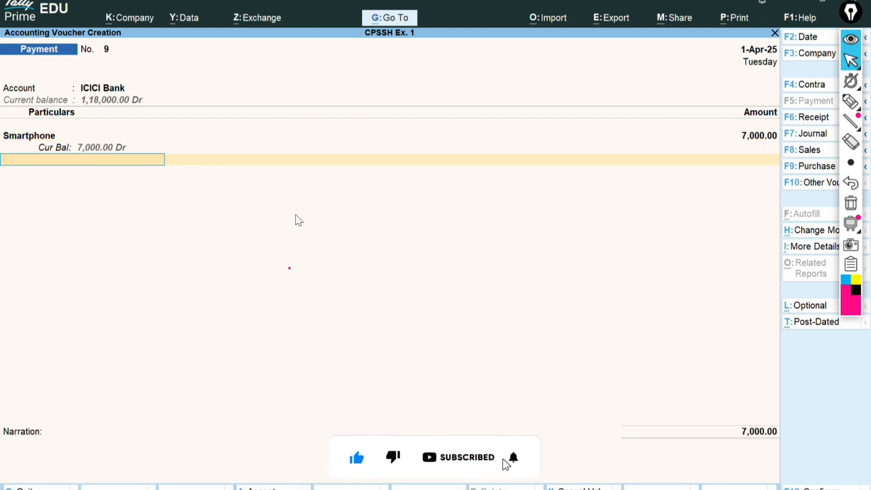
- Create an Office Furniture ledger under Fixed Assets with the default details and debit it with 18,000
key("alt+c")
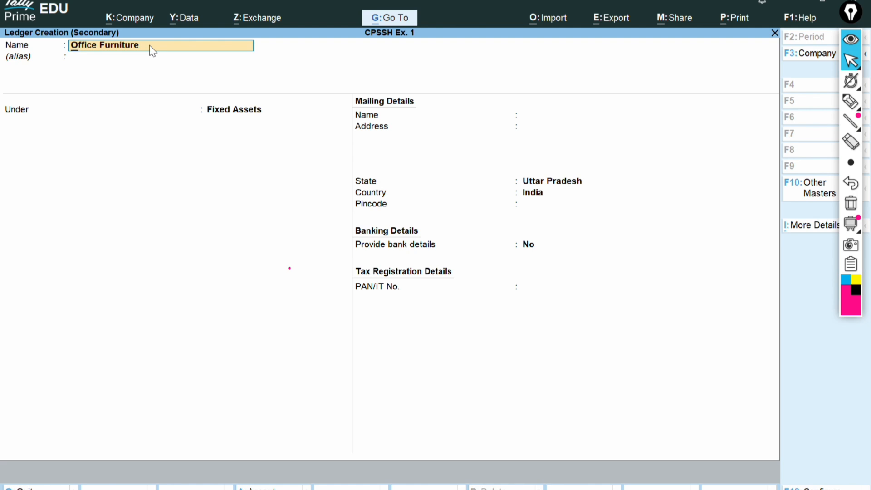
key("Return")
key("Return")
key("Return")
key("Return")
key("Return")
key("Return")
key("Return")
key("Return")
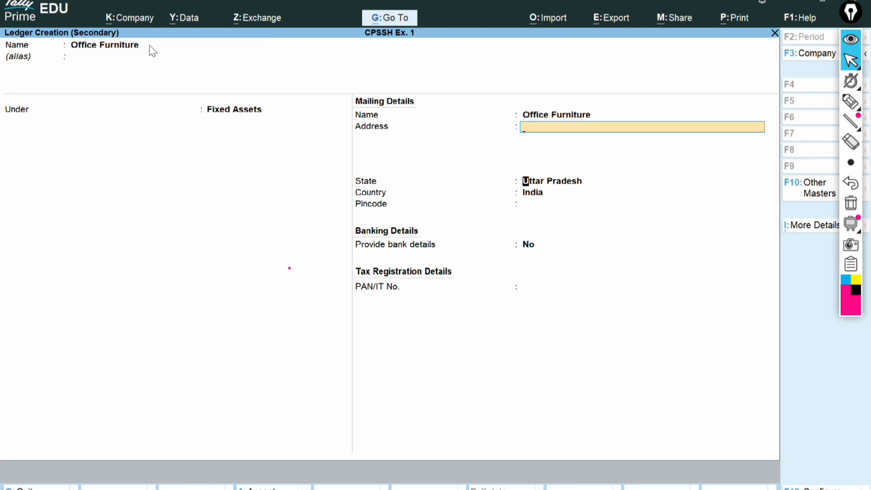
key("Return")
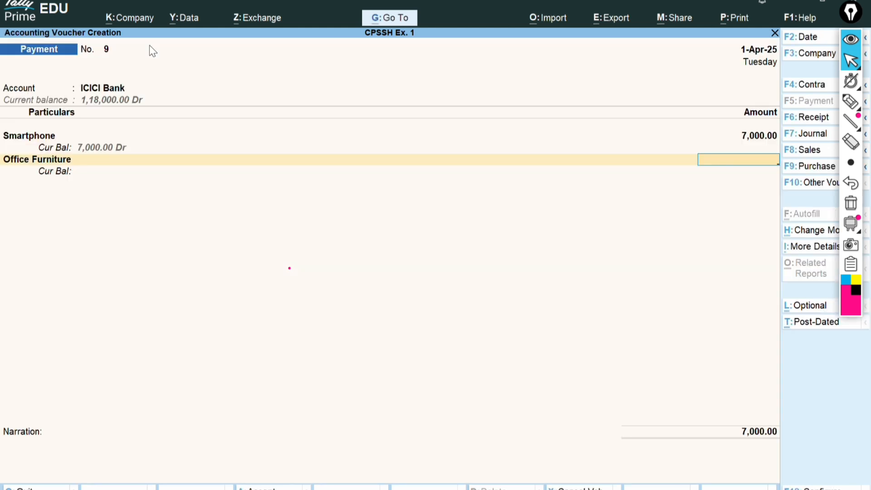
type("18,000")
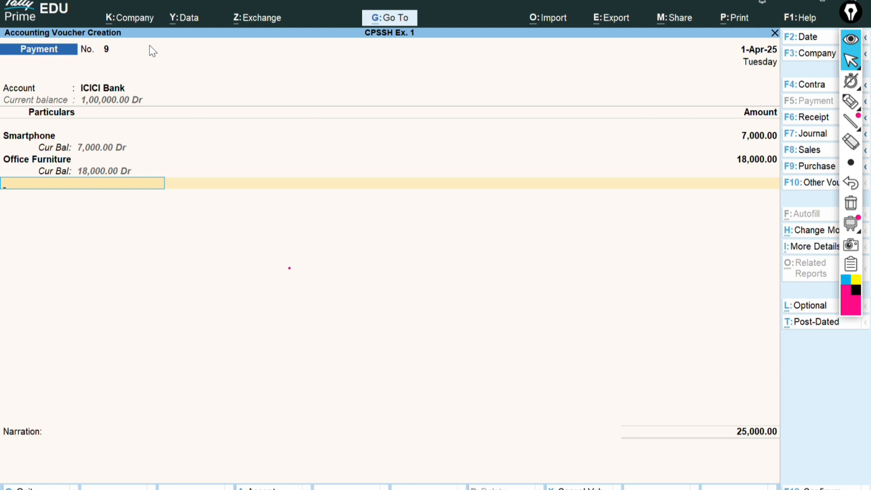
- Create a Cooling System ledger under Fixed Assets with the default details as the third item of the payment voucher
key("alt+c")
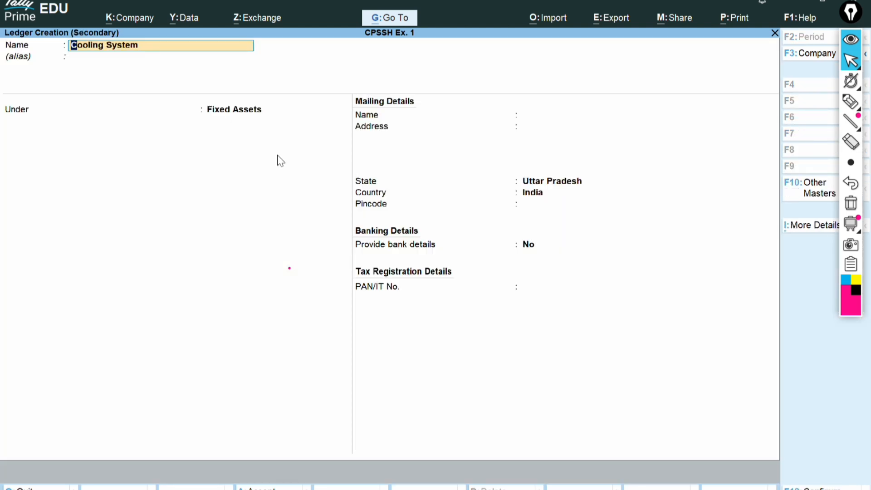
key("Return")
key("Return")
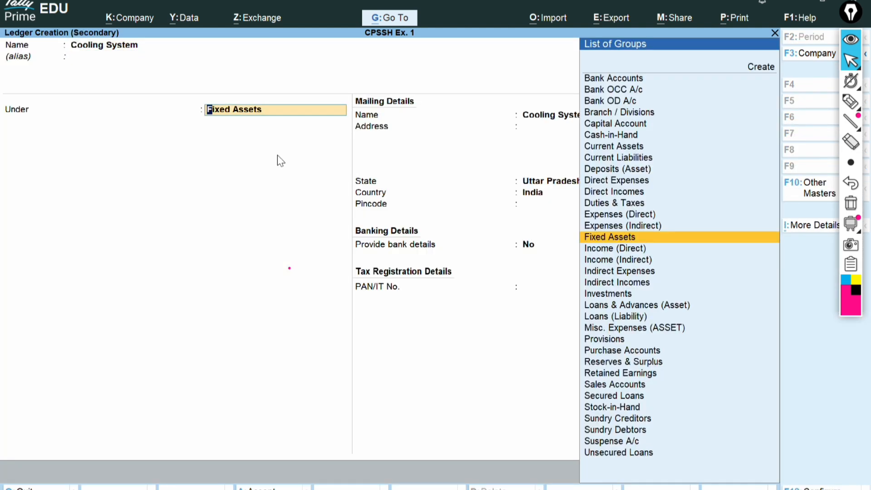
key("Return")
key("Return")
key("Return")
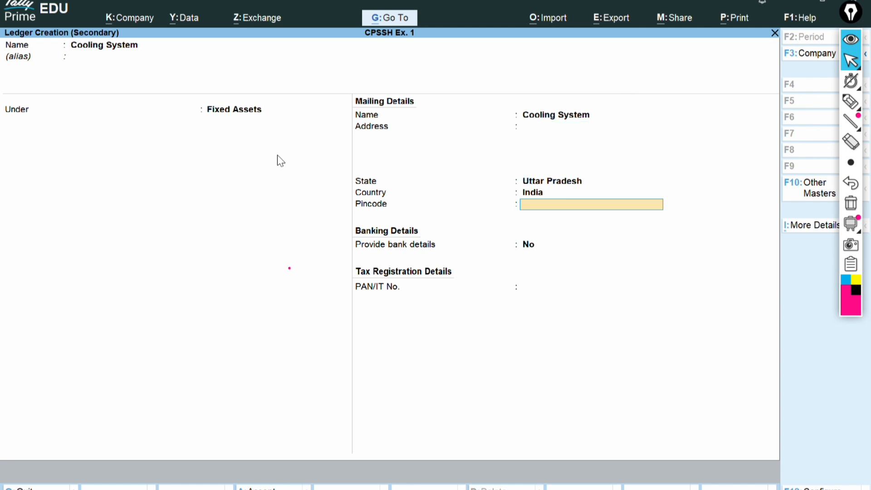
key("Return")
key("Return")
key("Return")
key("Return")
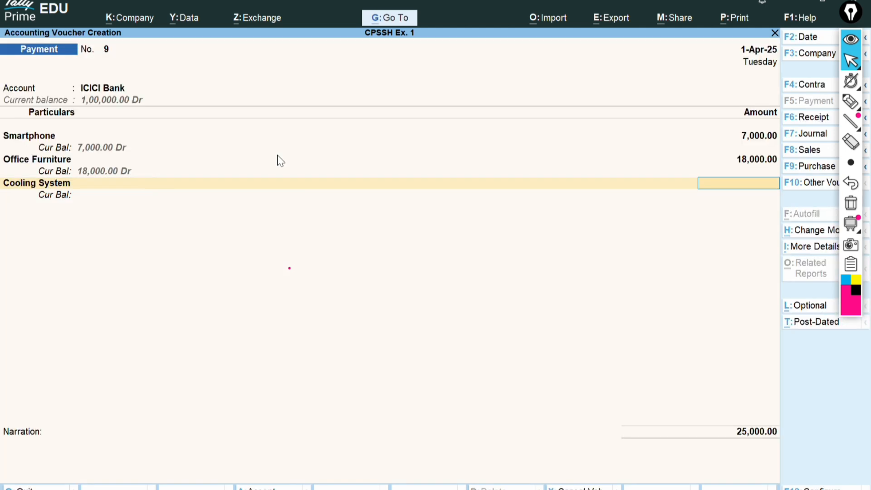
- Debit Cooling System with 18,000 and create a Lighting Fitting ledger under Fixed Assets with the default details as the fourth item
type("18000")
key("Return")
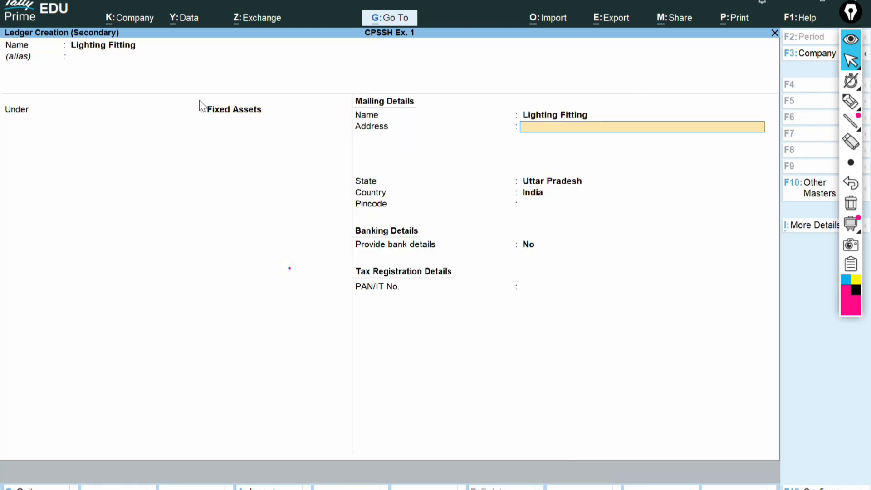
key("Return")
key("Return")
key("Return")
key("Return")
key("Return")
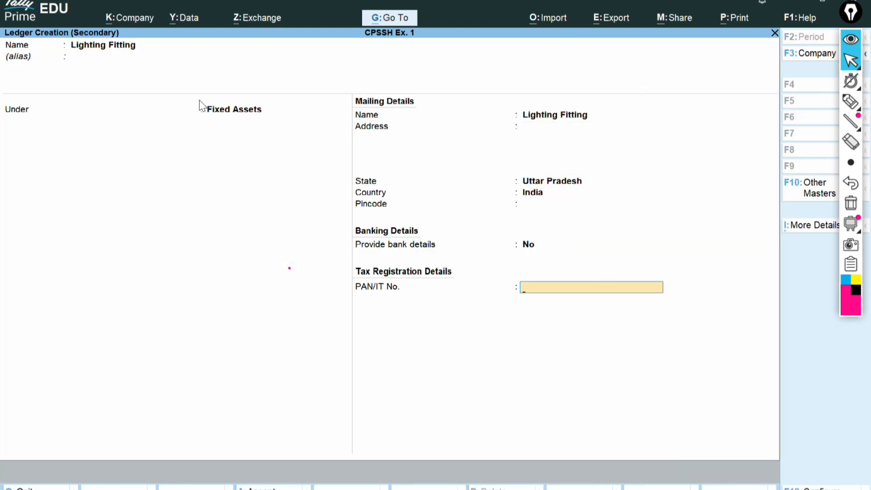
key("Return")
key("Return")
- Debit Lighting Fitting with 15,000 and save the ICICI Bank payment voucher with Cheque as the transaction type and no narration
type("1")
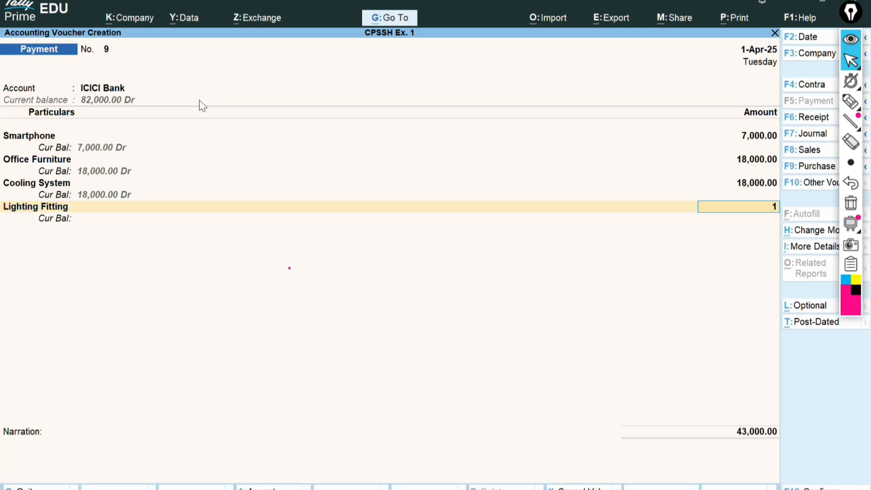
type("5000")
key("Return")
key("Return")
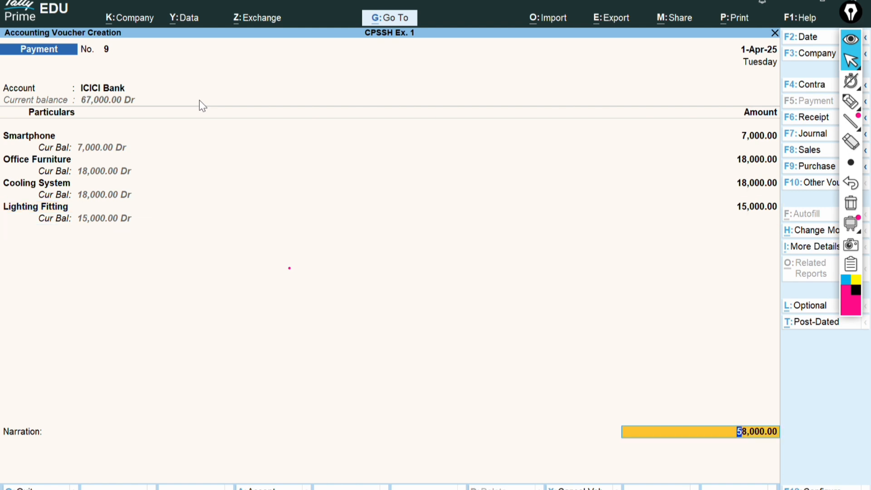
key("Return")
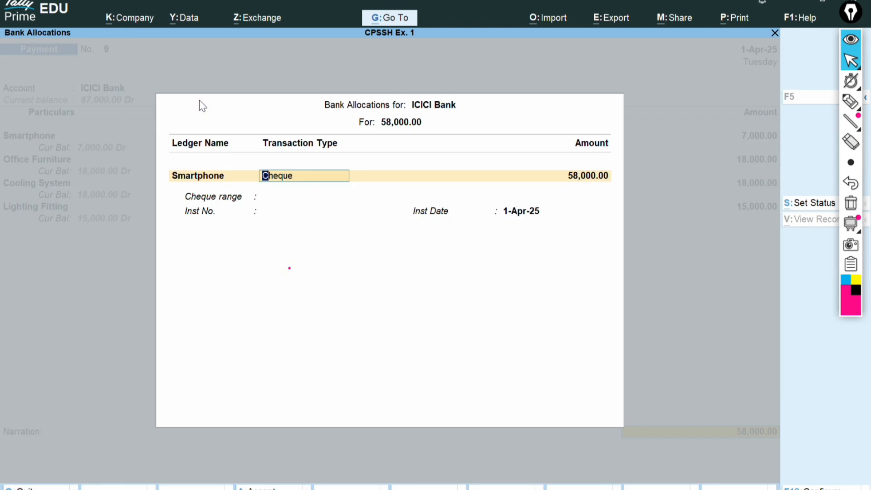
key("Return")
key("Return")
key("Return")
key("Return")
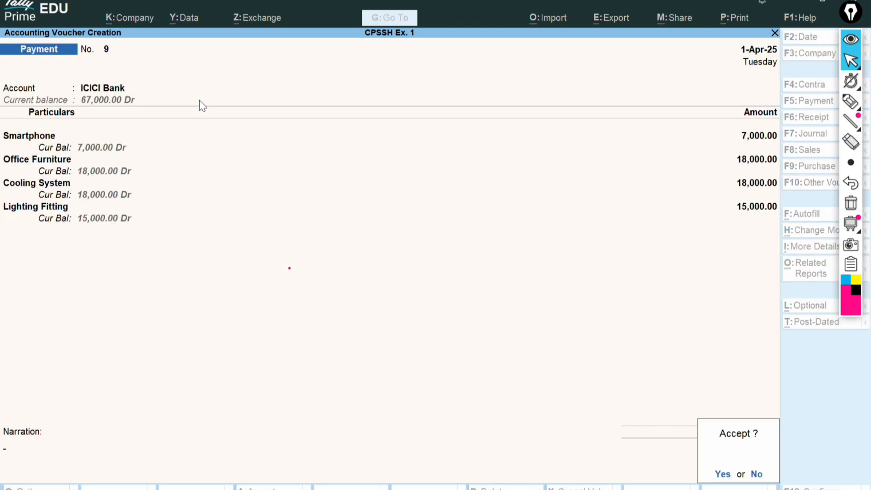
key("Return")
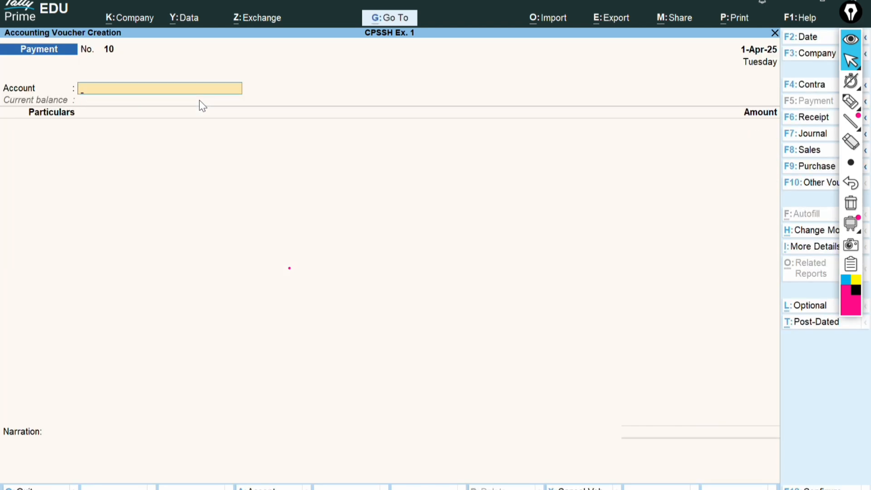
- Switch to the Word case study and examine the 16-04-2025 entry about the SkyNet Communications mobile phone deposit
key("alt")
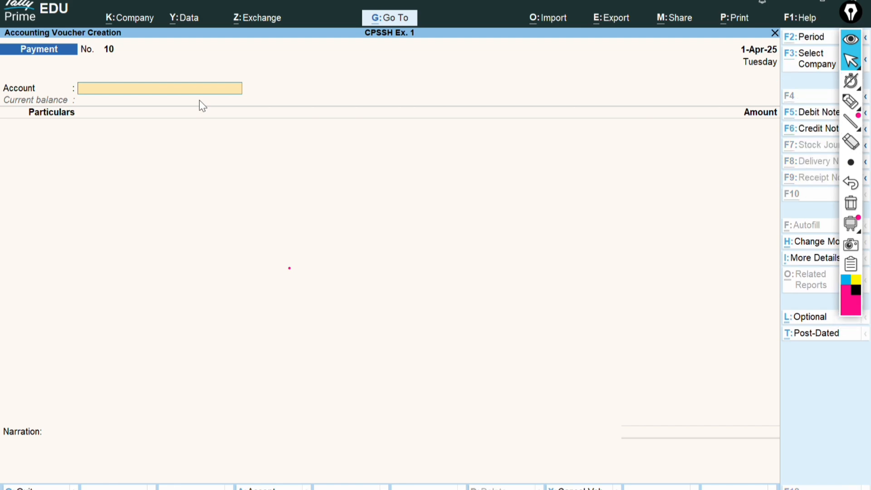
key("alt+Tab")
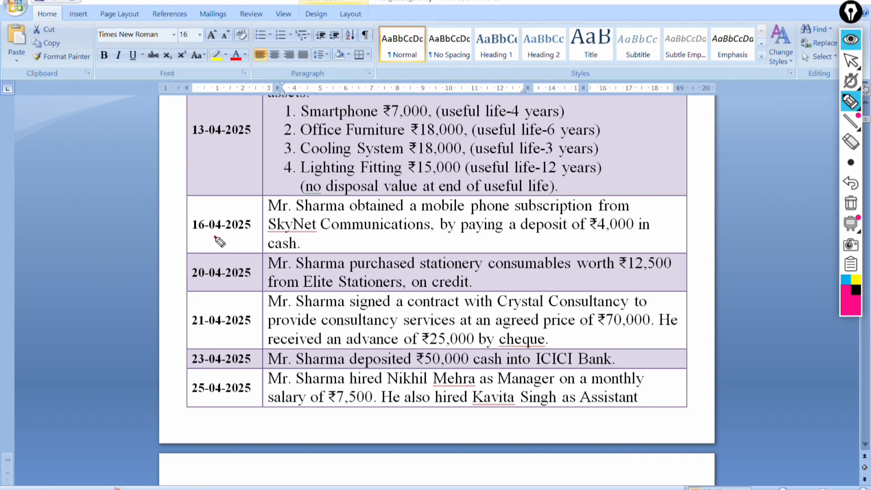
left_click_drag(215, 237, 249, 230)
left_click_drag(289, 210, 561, 222)
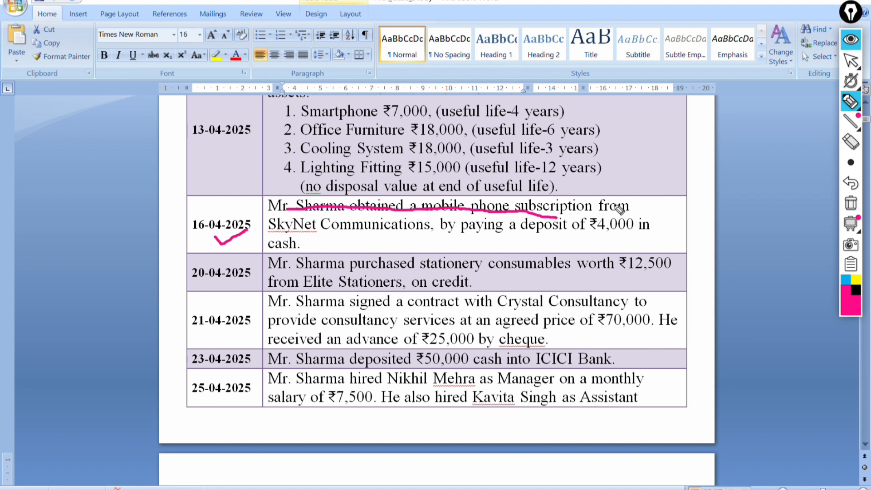
left_click_drag(611, 207, 627, 208)
left_click_drag(311, 235, 634, 232)
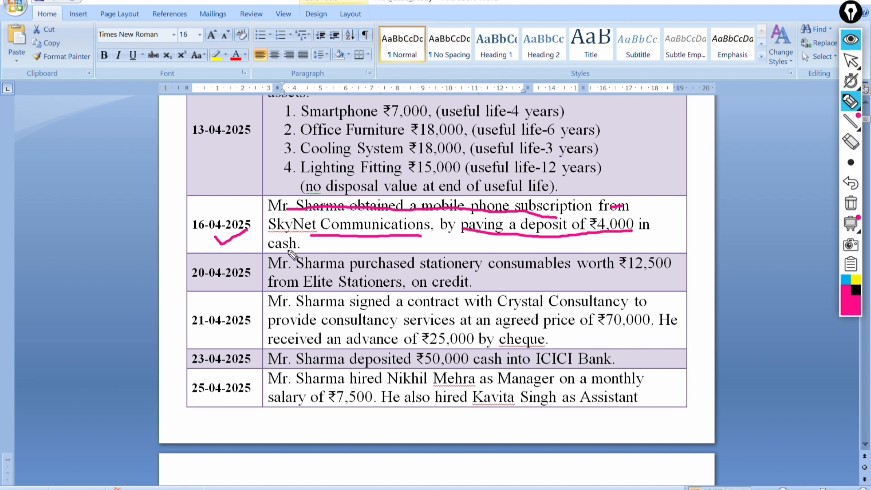
left_click_drag(285, 249, 307, 246)
left_click(849, 142)
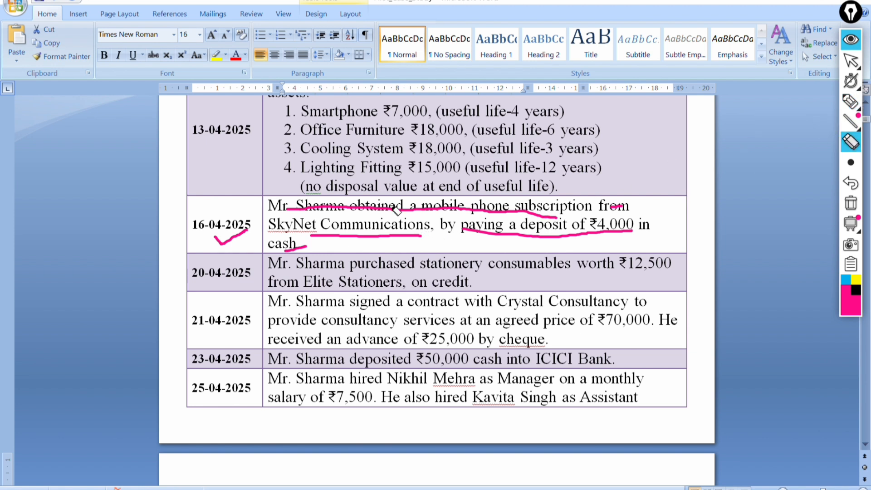
mouse_move(396, 210)
left_mouse_down()
mouse_move(384, 225)
mouse_move(325, 248)
mouse_move(373, 235)
mouse_move(511, 244)
mouse_move(628, 216)
mouse_move(229, 236)
left_mouse_up()
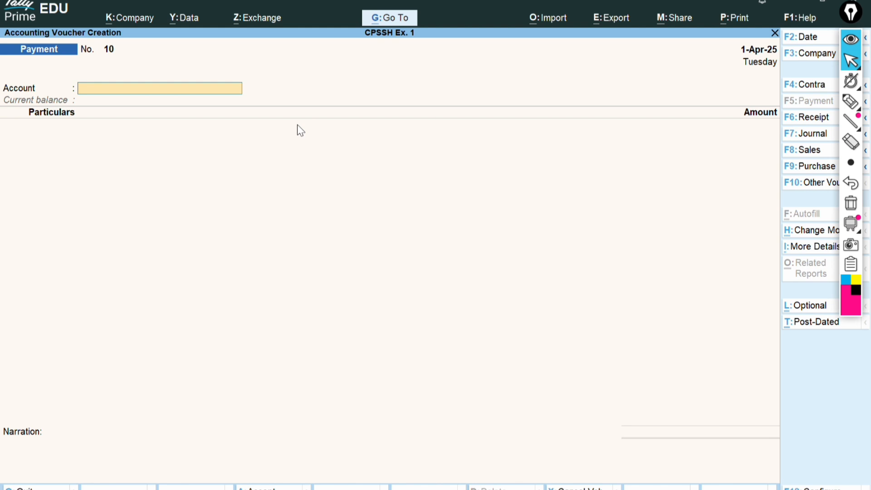
- In TallyPrime, set Cash as the payment account and start a new ledger named Security Deposit Mobile Phone
type("Cas")
key("Return")
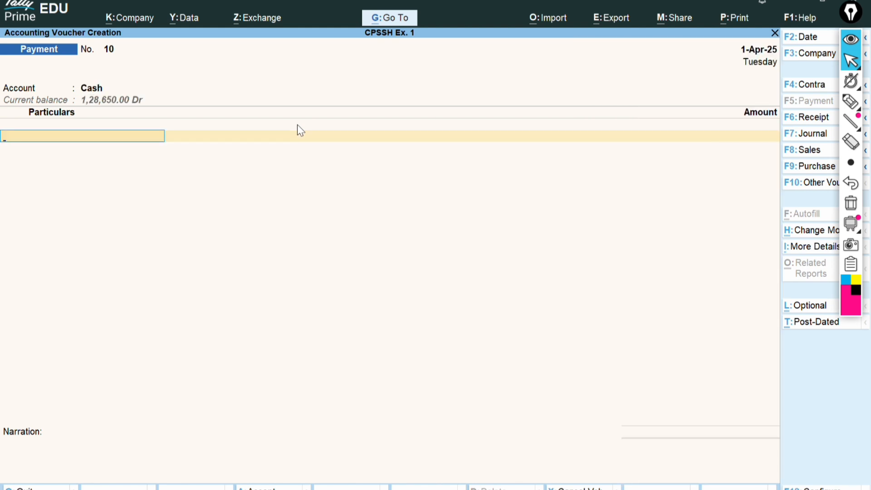
key("alt+c")
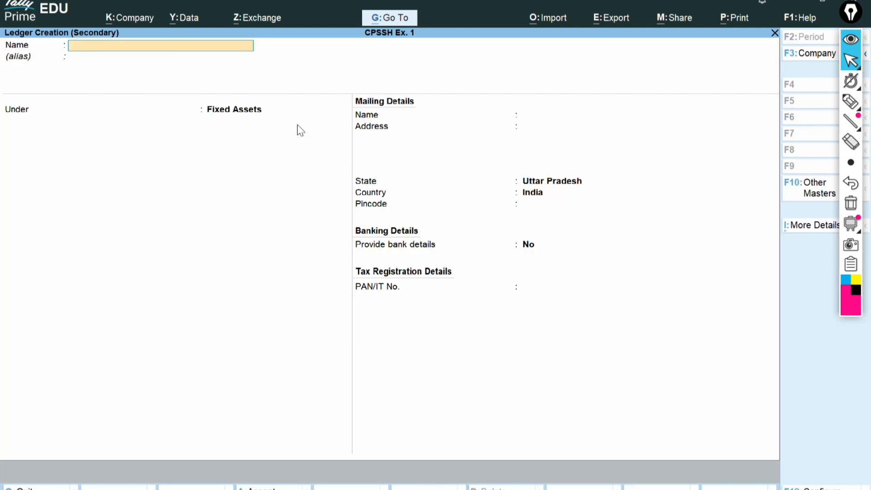
type("Security Deposit Mob")
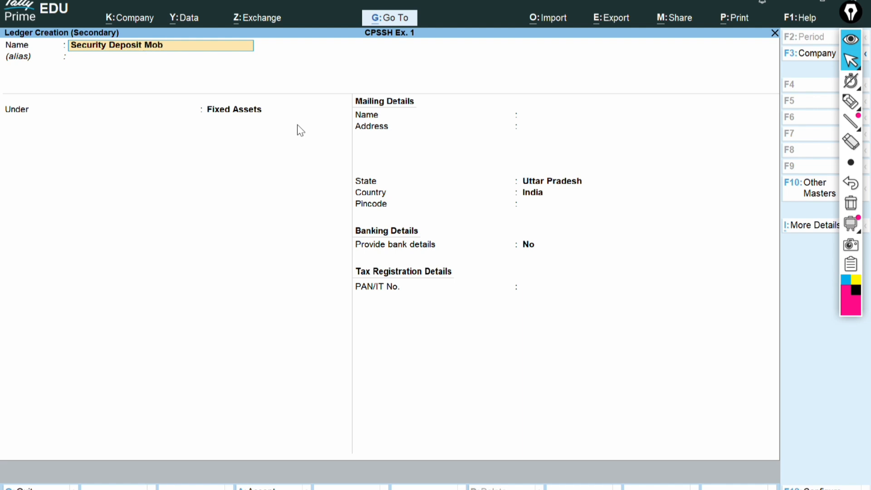
type("ile Phone")
key("Return")
key("Return")
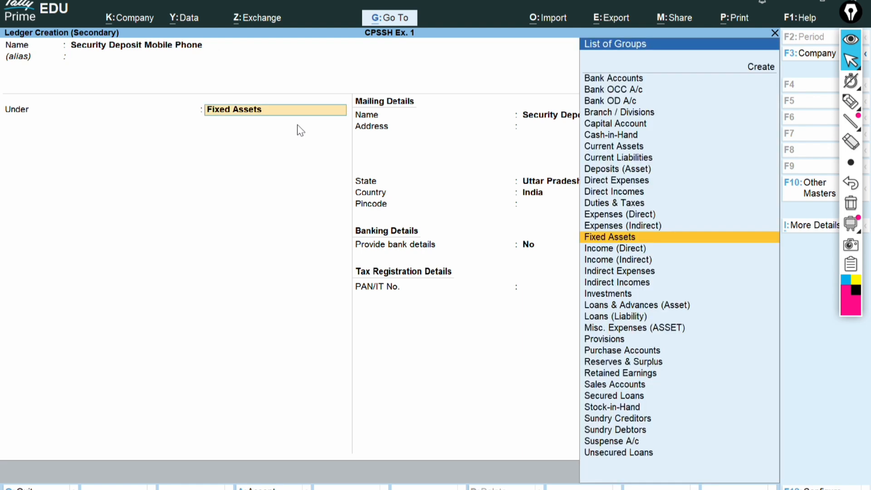
- Place the new ledger under the Deposits (Asset) group and save it with its default mailing, banking and tax details
type("S")
key("BackSpace")
type("De")
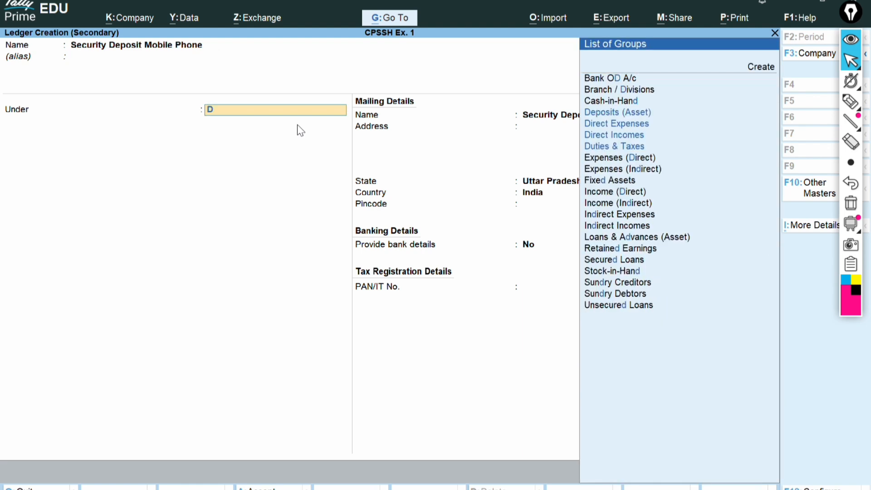
key("Return")
key("Return")
key("Return")
key("Return")
key("Return")
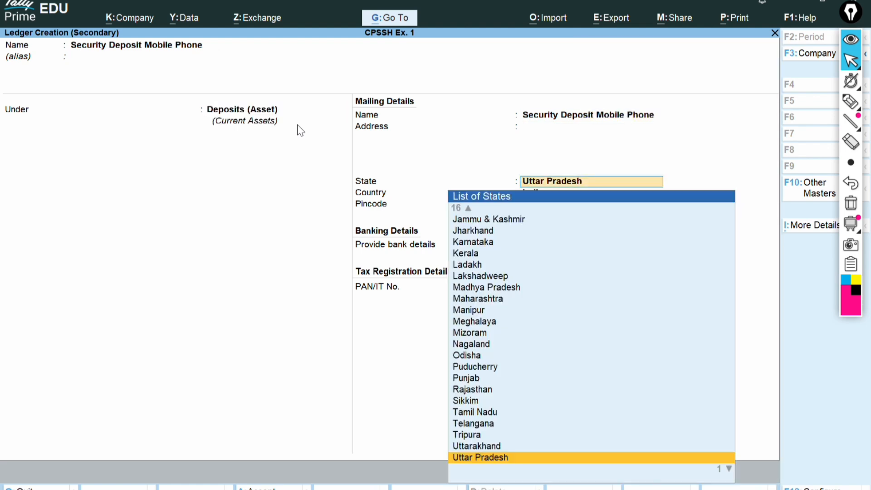
key("Return")
key("Return")
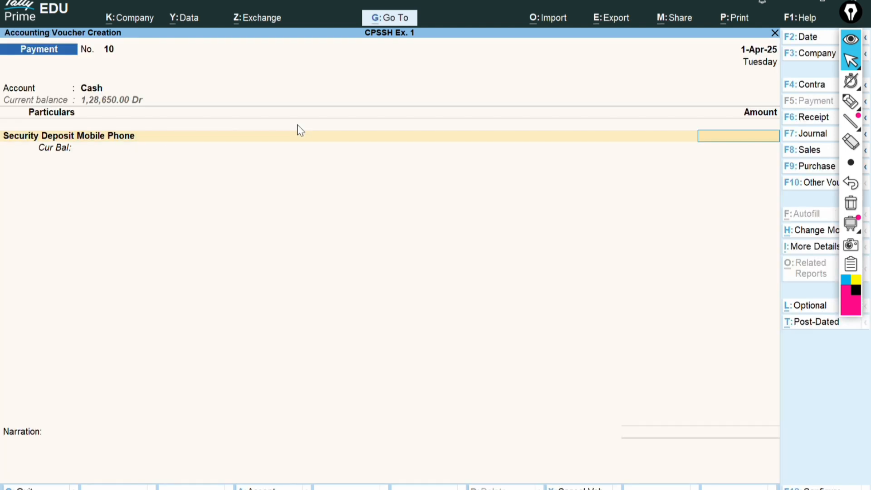
- Debit Security Deposit Mobile Phone with 4,000 and save the cash payment voucher without a narration
type("4000")
key("Return")
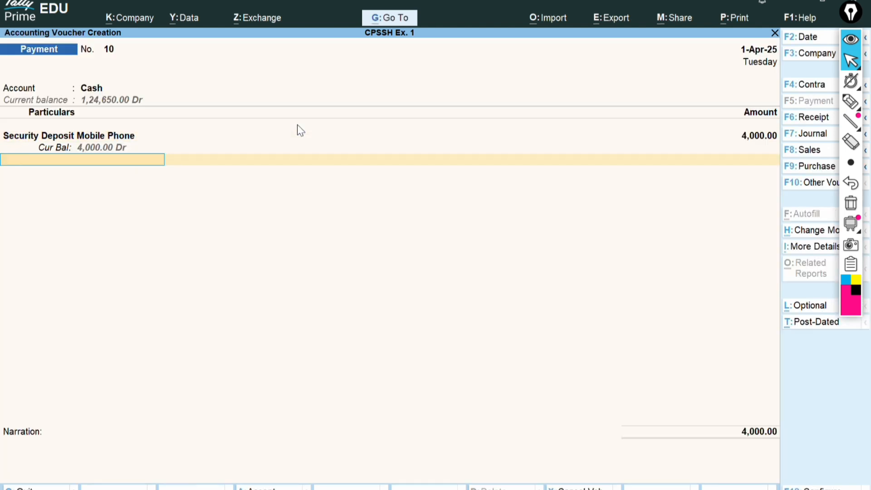
key("Return")
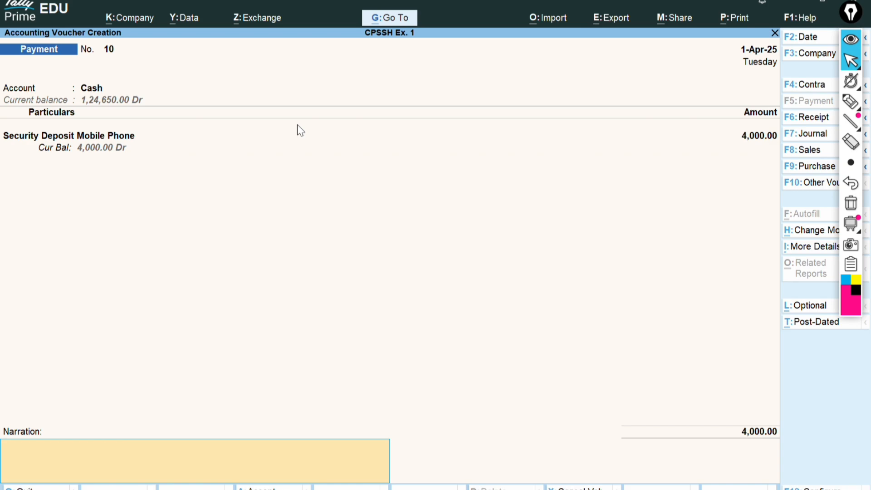
key("Return")
key("Return")
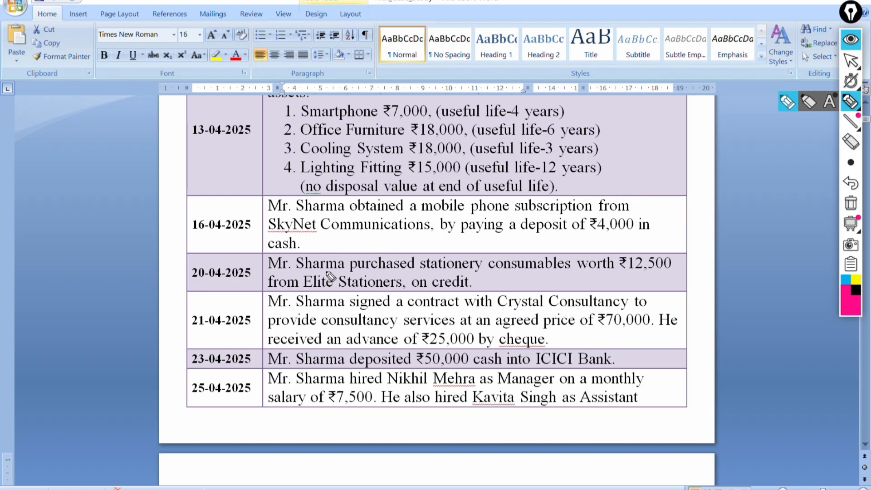
- Switch to the Word case study and examine the 20-04-2025 entry about stationery purchased on credit from Elite Stationers
mouse_move(223, 285)
left_mouse_down()
mouse_move(268, 273)
mouse_move(483, 265)
mouse_move(654, 273)
left_mouse_up()
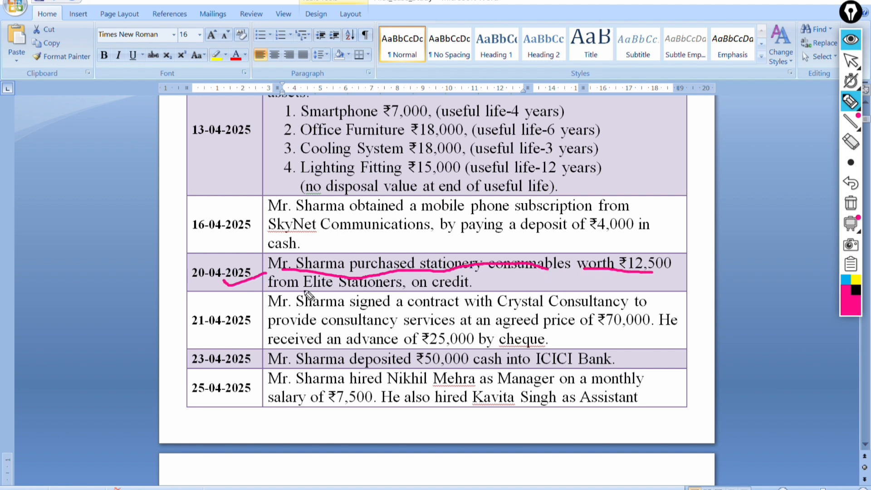
mouse_move(304, 289)
left_mouse_down()
mouse_move(475, 287)
mouse_move(463, 275)
mouse_move(413, 286)
left_mouse_up()
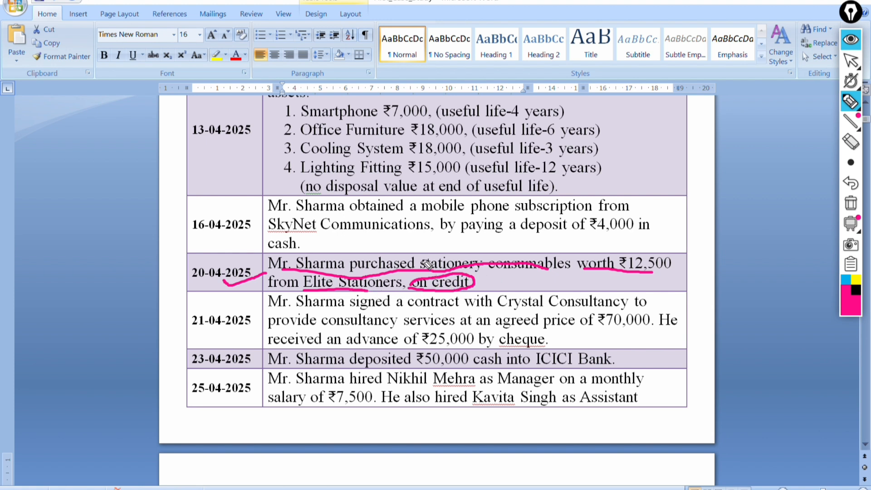
mouse_move(418, 255)
left_mouse_down()
mouse_move(418, 272)
mouse_move(431, 272)
mouse_move(479, 271)
mouse_move(484, 255)
mouse_move(437, 249)
mouse_move(424, 259)
left_mouse_up()
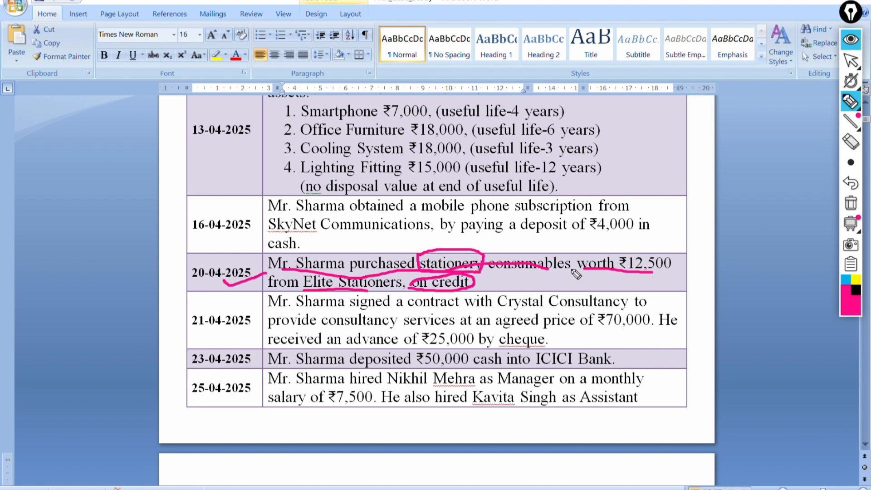
left_click_drag(639, 272, 670, 271)
left_click_drag(356, 291, 377, 284)
left_click(851, 145)
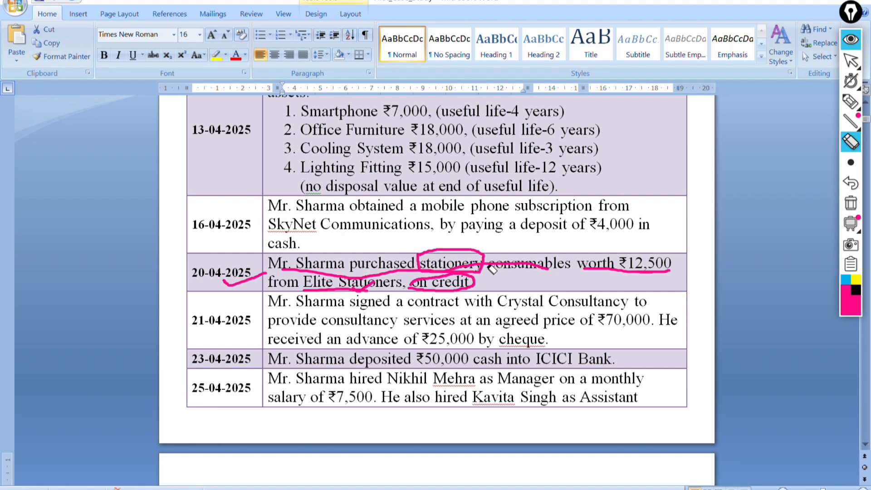
left_click_drag(437, 252, 437, 283)
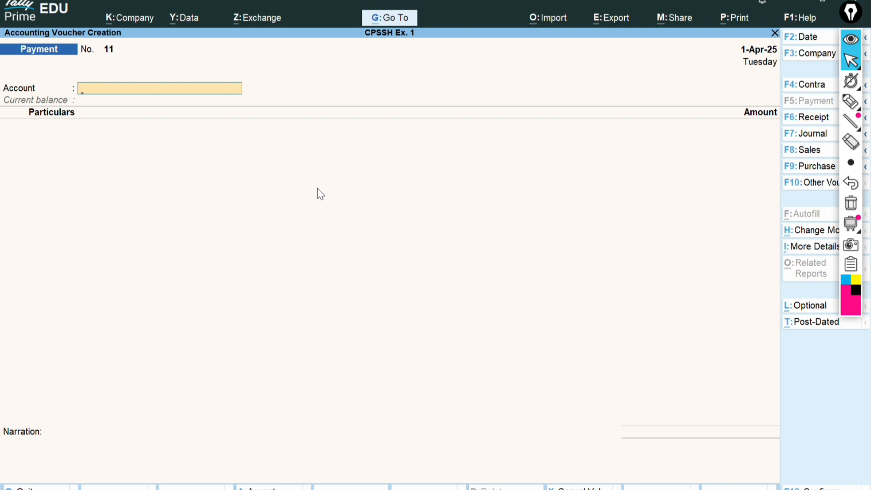
- In TallyPrime, start a journal voucher and debit the Stationary ledger with 12,500
key("F7")
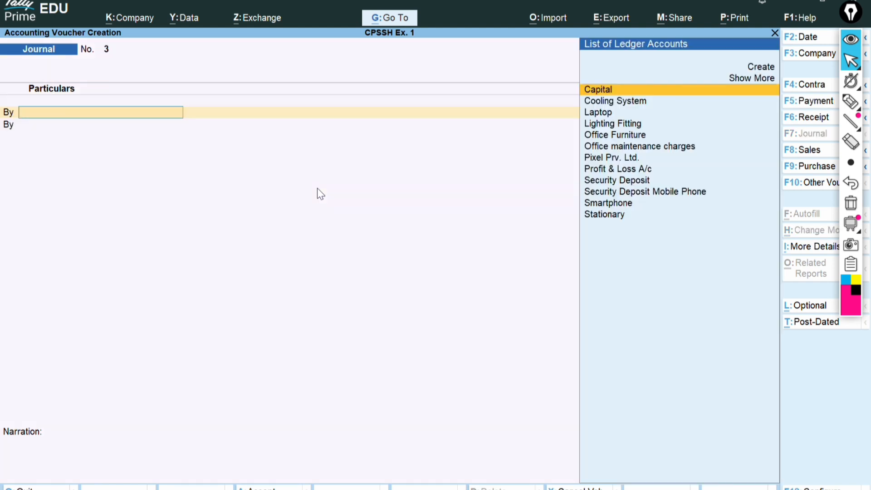
type("Sta")
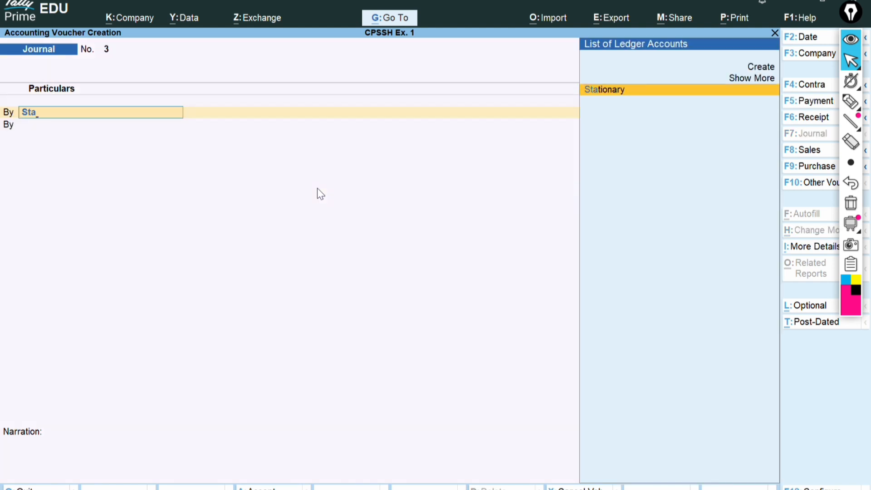
key("Return")
type("1")
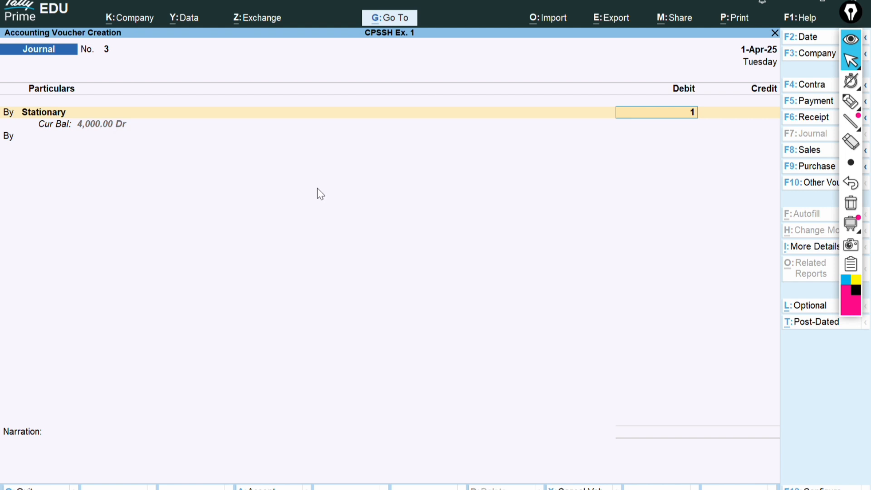
type("2,500")
key("Return")
- Start the voucher's credit line and create a new ledger named Elite Stationers for it
key("t")
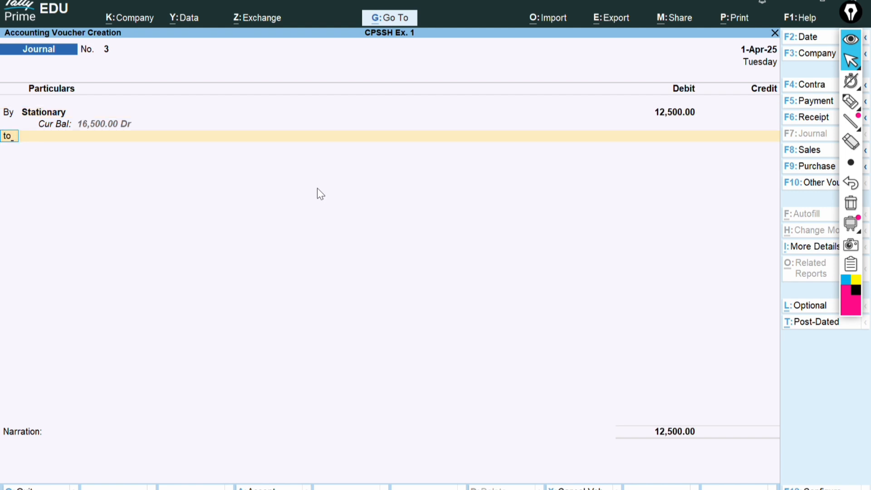
key("Return")
key("Return")
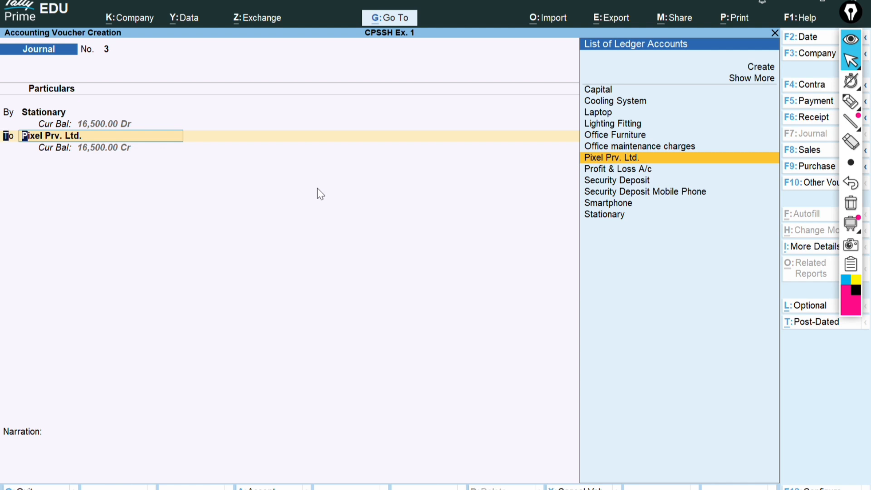
key("Return")
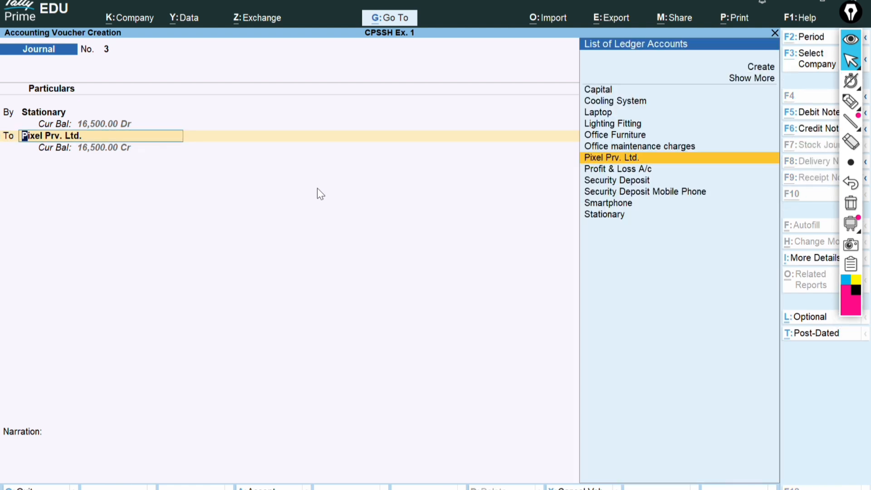
key("alt+c")
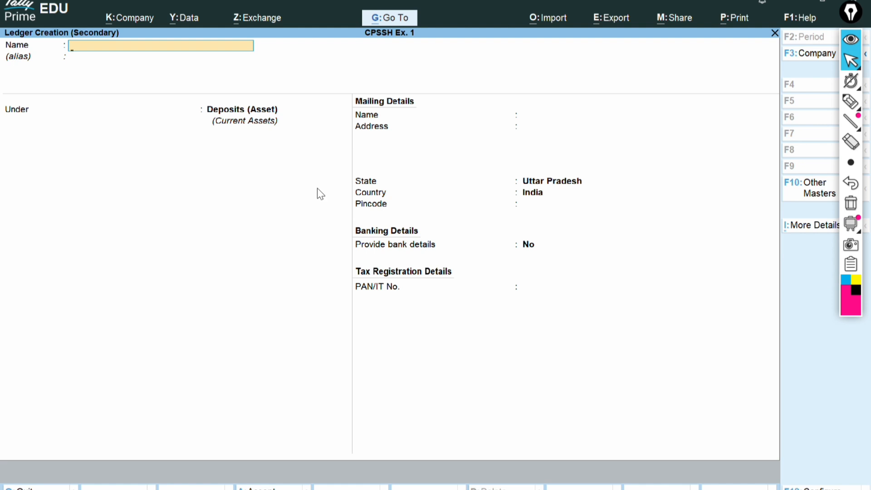
type("Elite Stationers")
key("Return")
key("Return")
- Place the Elite Stationers ledger under Sundry Creditors and set it to maintain balances bill-by-bill
type("S")
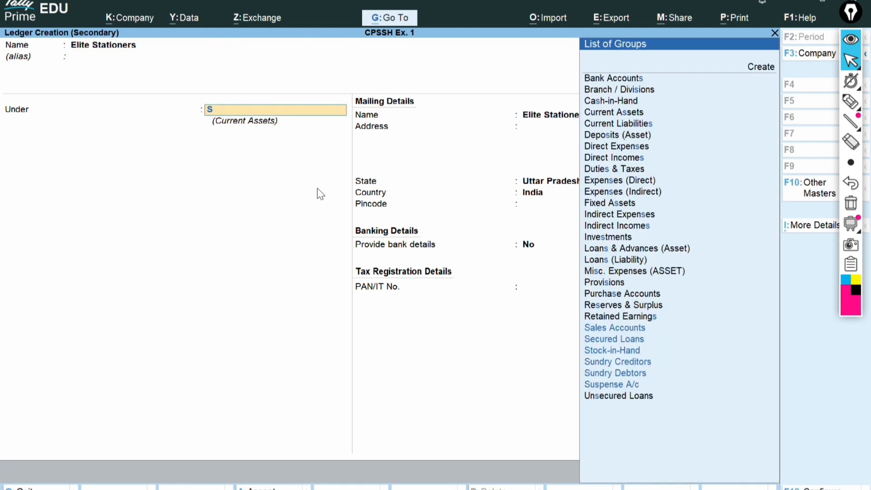
type("ec")
key("BackSpace")
key("BackSpace")
key("BackSpace")
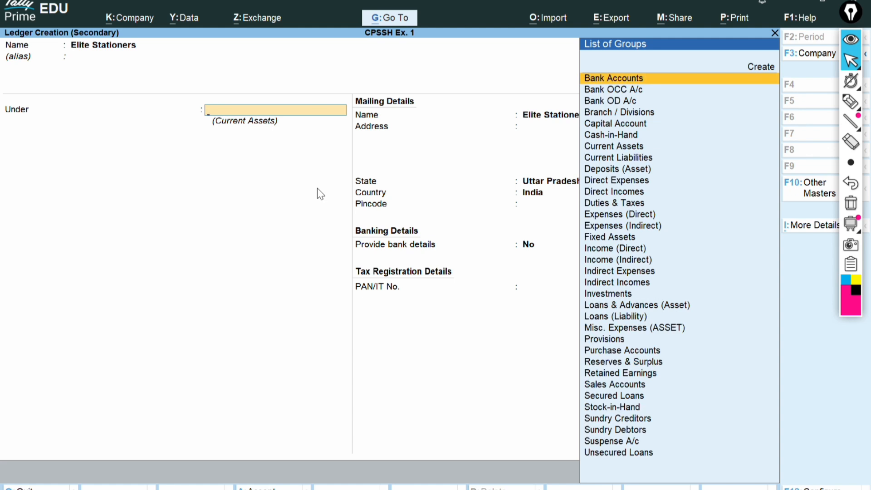
type("Sun")
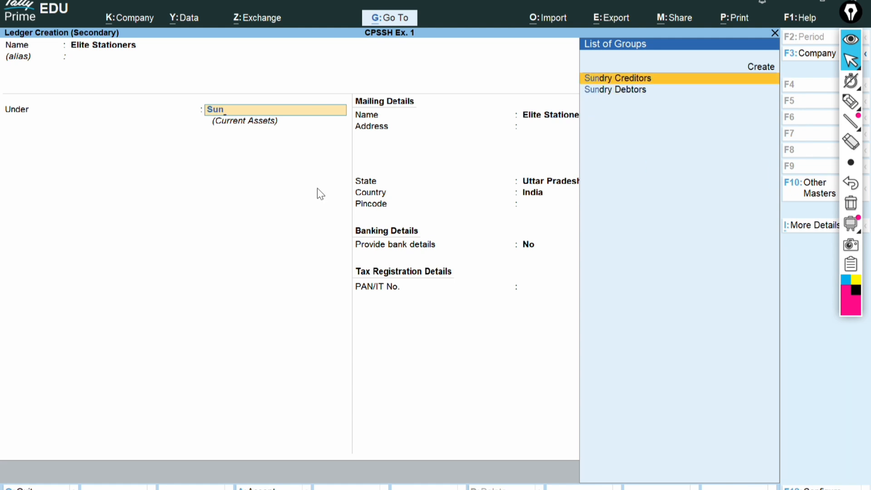
key("Return")
key("y")
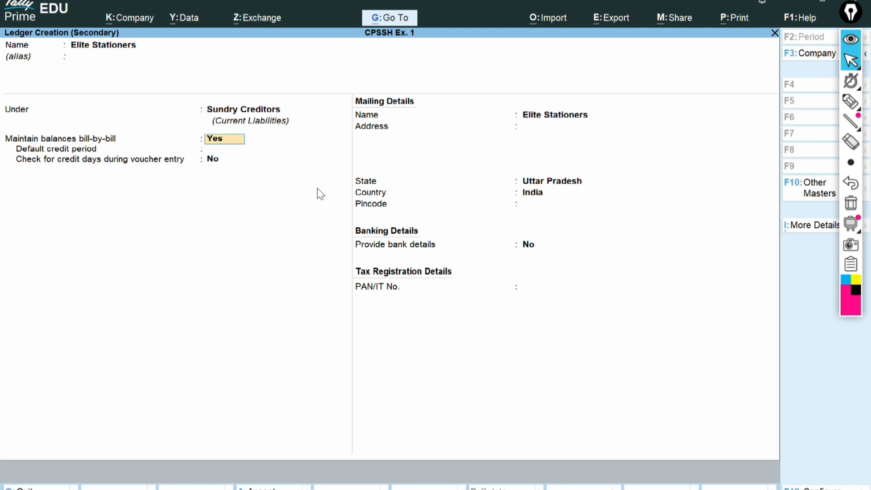
- Keep the ledger's default credit, mailing, banking and tax details and save it back to the journal voucher
key("Return")
key("Return")
key("Return")
key("Return")
key("Return")
key("Return")
key("Return")
key("Return")
key("Return")
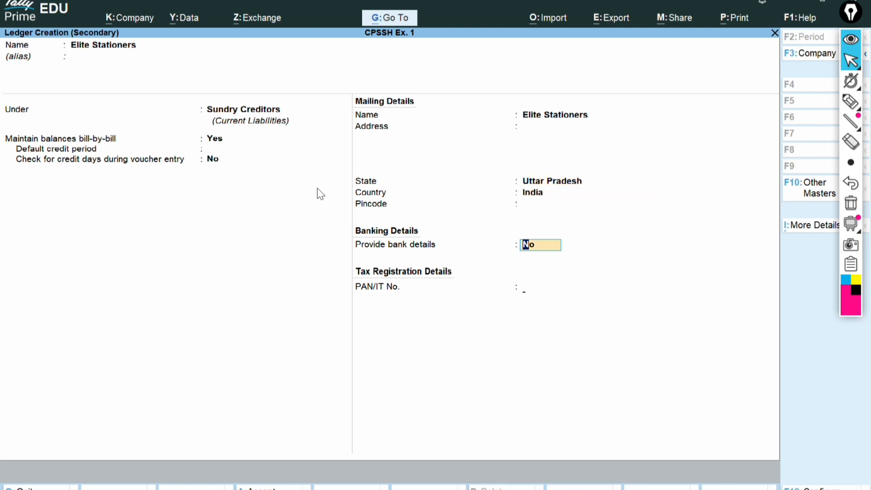
key("Return")
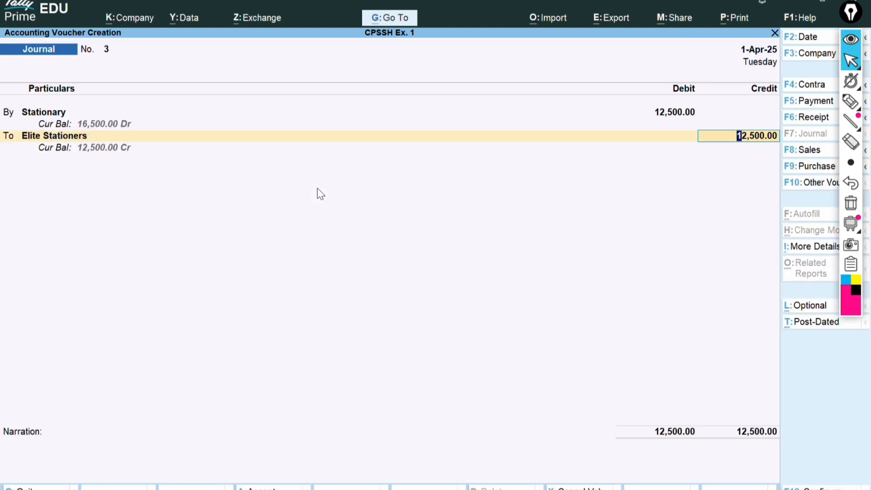
- Credit Elite Stationers with 12,500 On Account and save the journal voucher without a narration
key("Return")
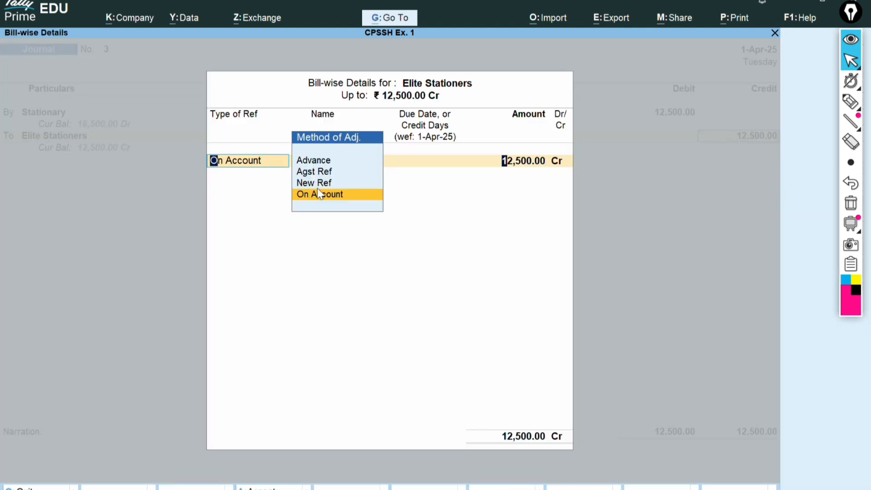
key("Return")
key("Return")
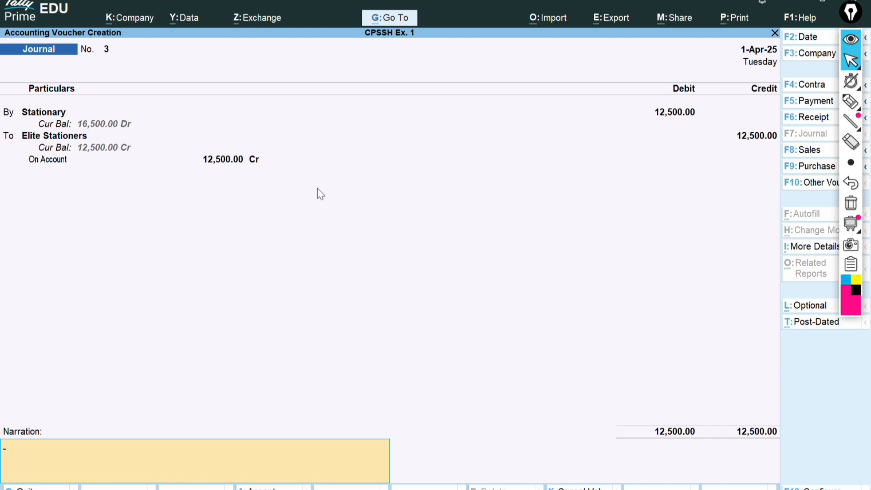
key("Return")
key("Return")
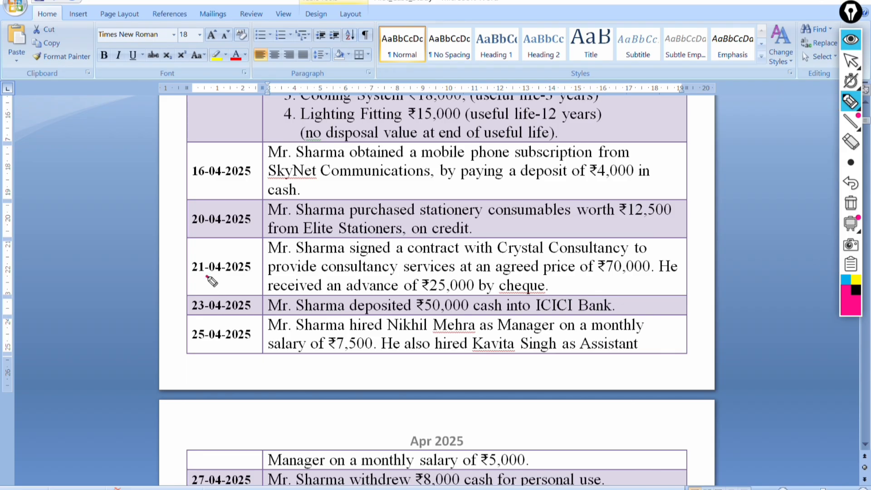
- In the Word case study, examine and mark the 21-04-2025 entry about the Crystal Consultancy contract, its agreed price and the cheque advance
mouse_move(207, 276)
left_mouse_down()
mouse_move(243, 266)
mouse_move(576, 251)
left_mouse_up()
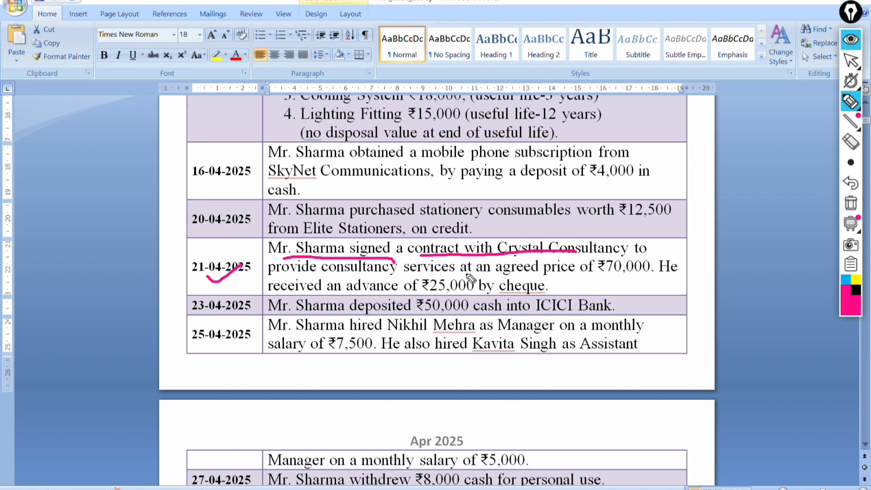
left_click_drag(337, 273, 554, 271)
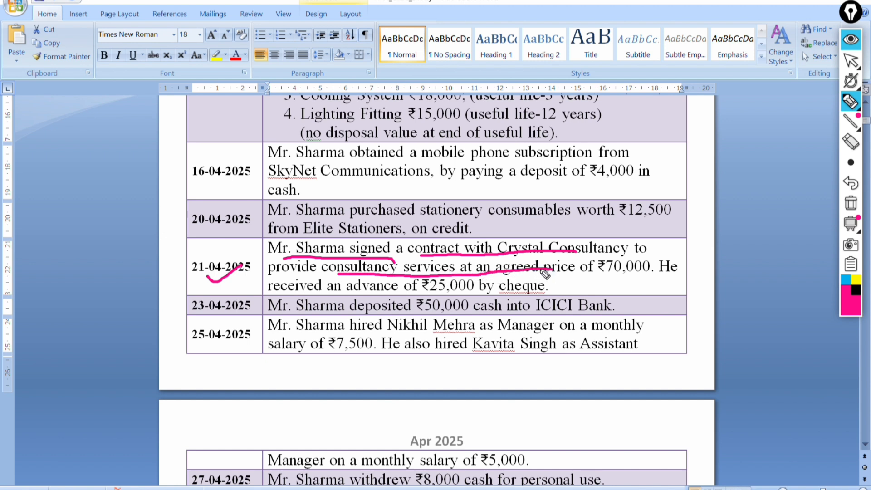
left_click_drag(320, 294, 425, 294)
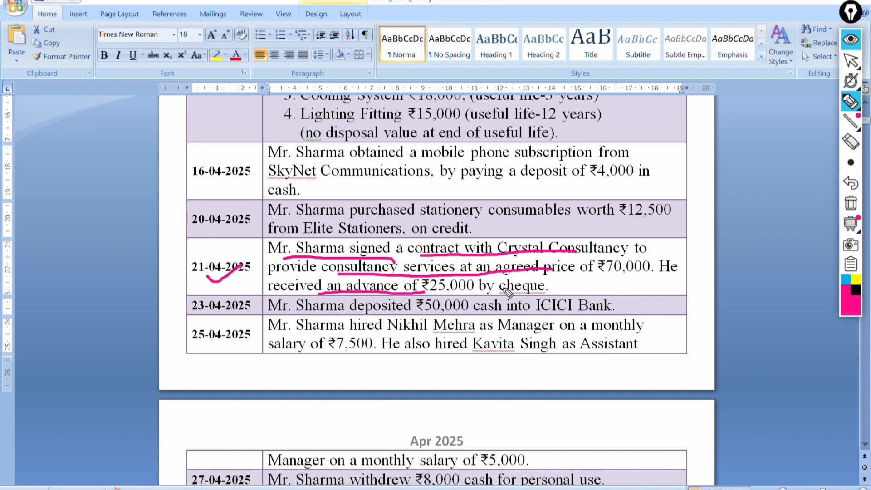
left_click_drag(500, 296, 531, 295)
left_click_drag(504, 275, 618, 274)
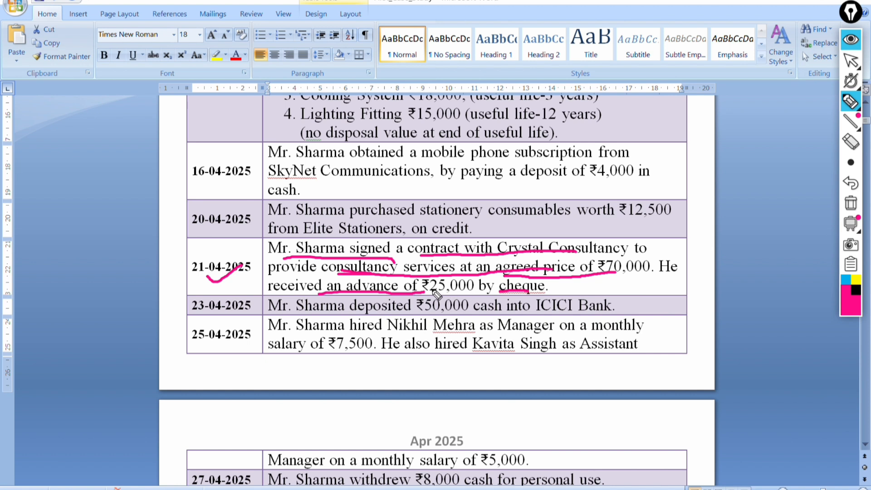
left_click_drag(432, 293, 478, 297)
left_click_drag(425, 284, 455, 296)
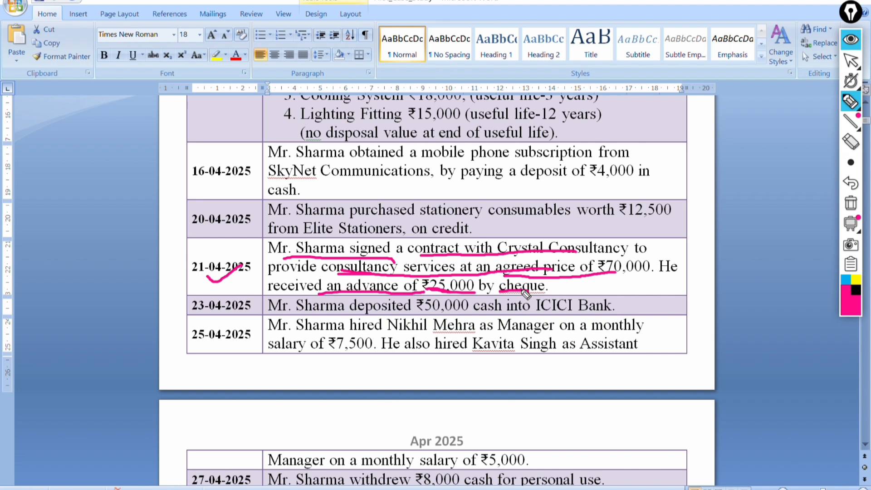
left_click_drag(524, 292, 573, 286)
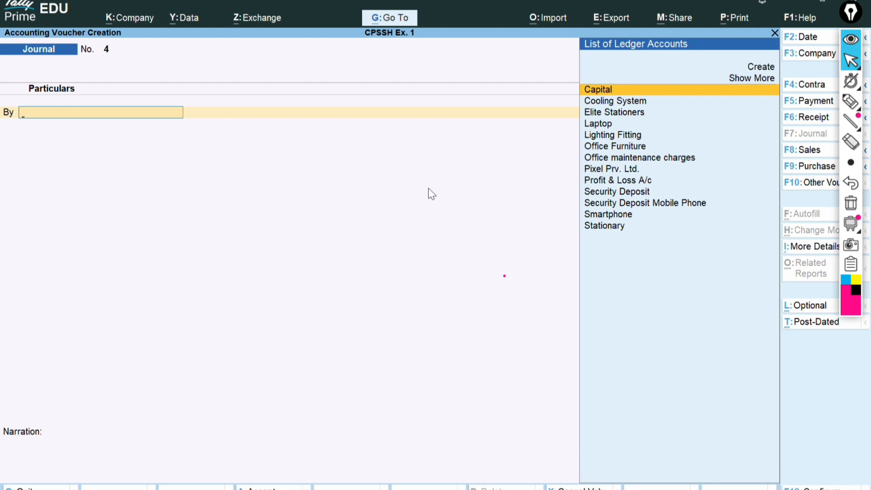
- In TallyPrime, start a receipt voucher with ICICI Bank as the receiving account
key("F6")
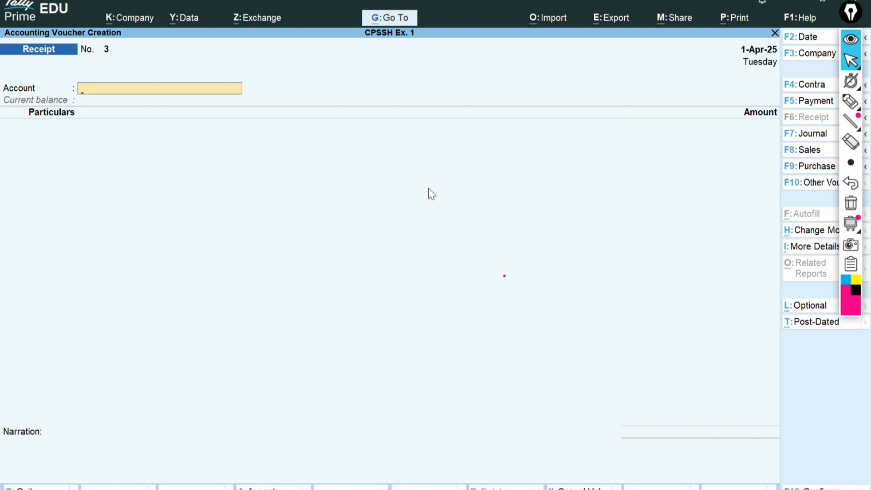
type("Ici")
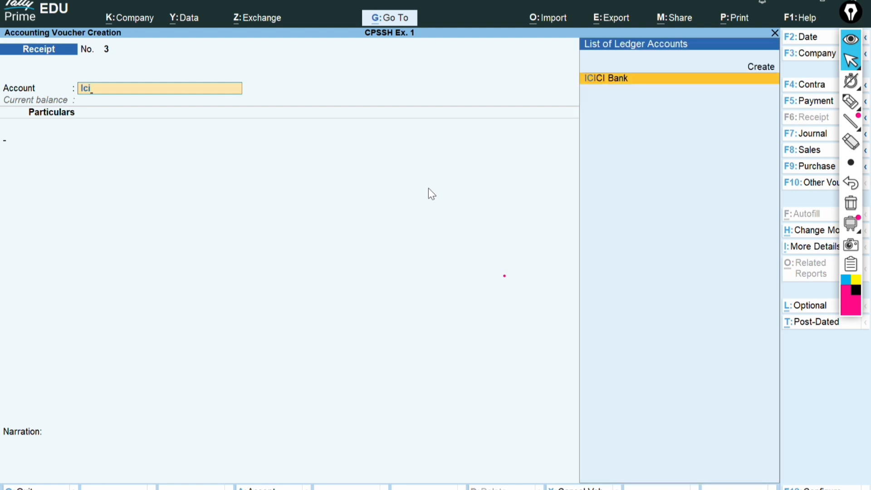
key("Return")
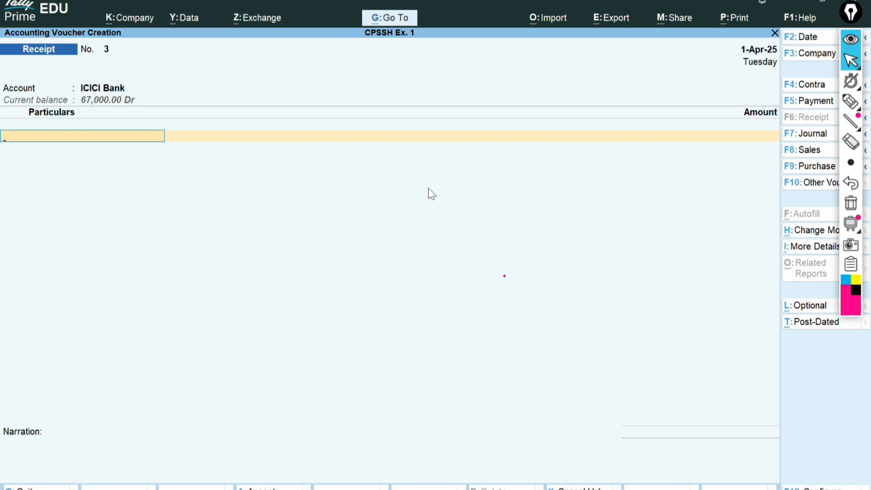
- Create the ledger Advance from (Crystal Consultancy) under Current Liabilities and save it with its default mailing, banking and tax details
key("alt+c")
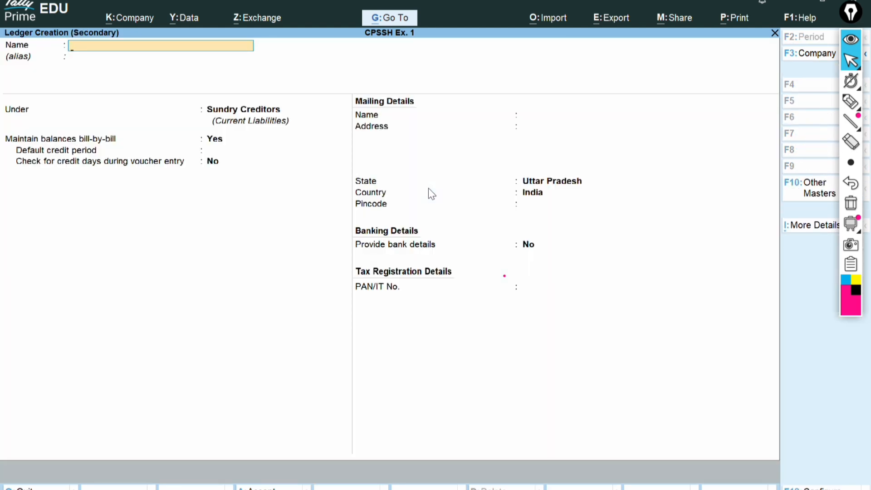
type("Advance from (Crystal Consultancy)")
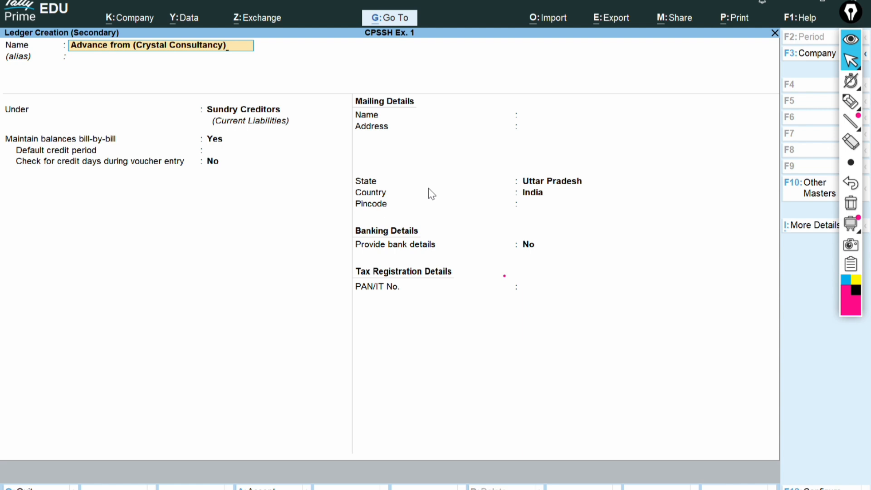
key("Return")
key("Return")
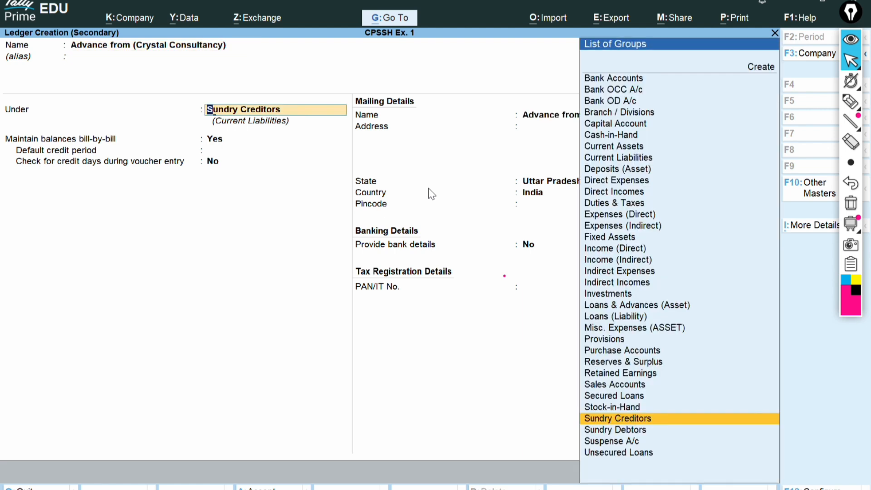
type("Curre")
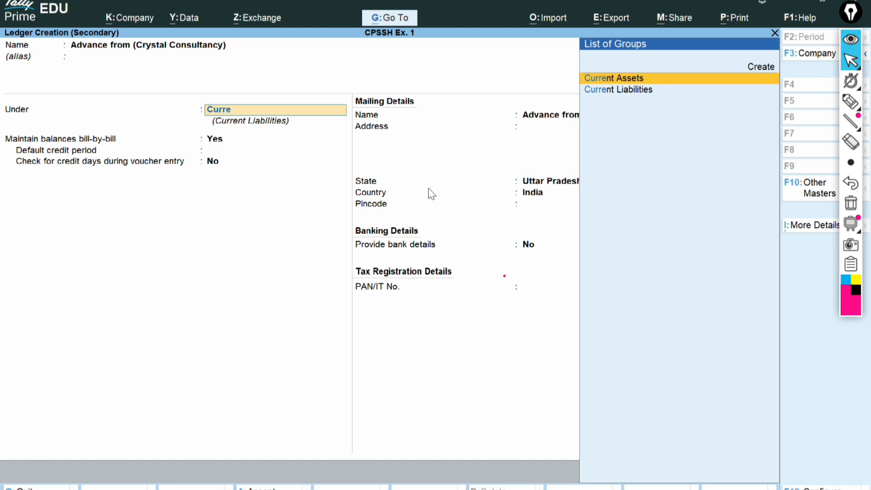
key("Down")
key("Return")
key("Return")
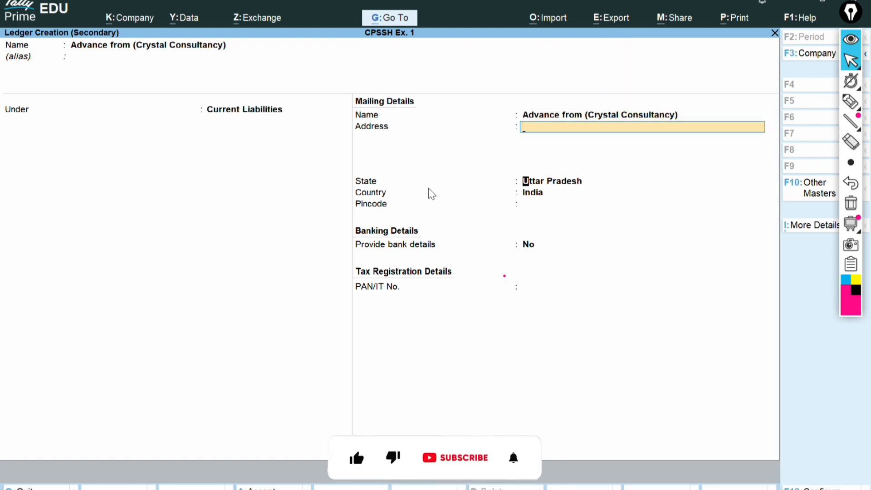
key("Return")
key("Return")
key("Return")
key("Return")
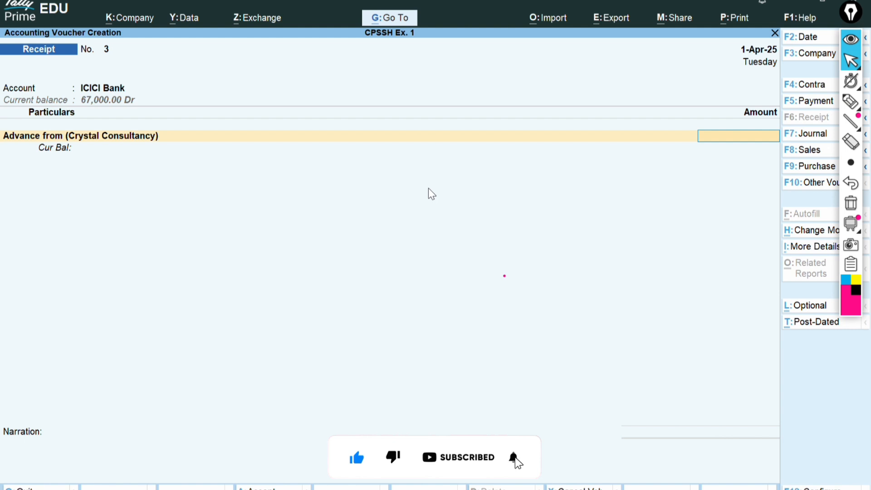
- Enter 25,000 for the Crystal Consultancy advance and save the receipt with a Cheque/DD allocation, leaving instrument number, bank name and narration blank
type("25000")
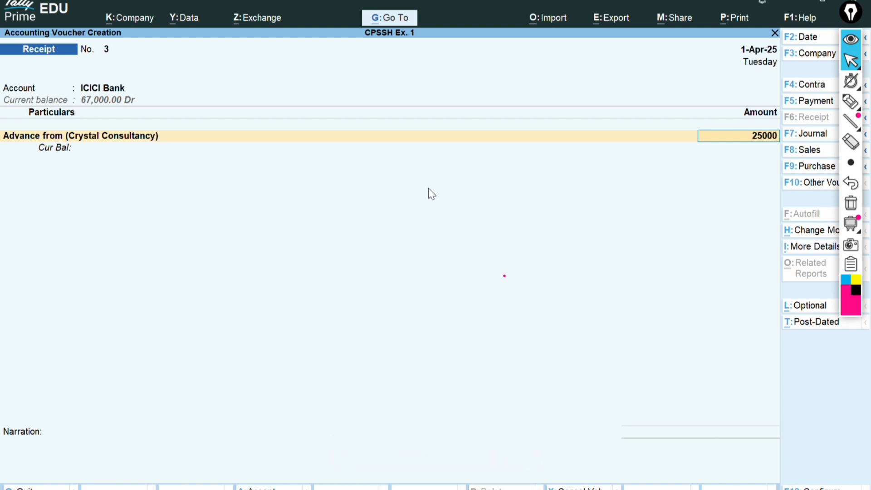
key("Return")
key("Return")
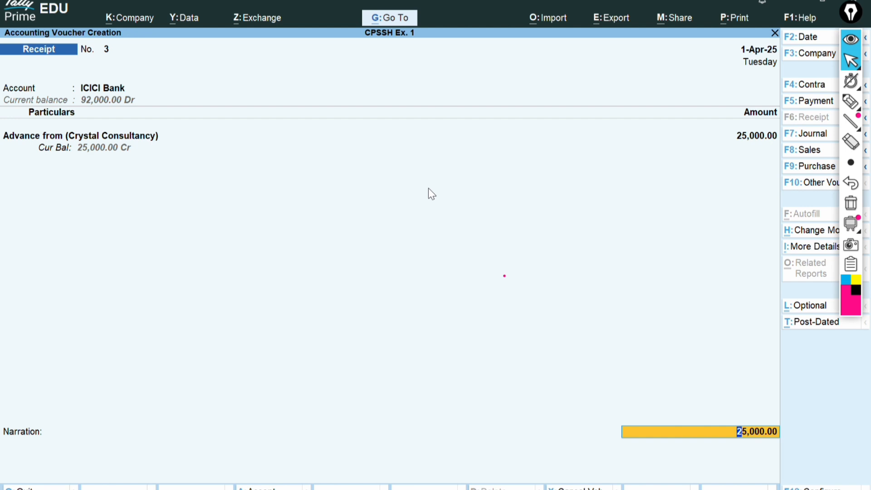
key("Return")
key("Return")
key("Return")
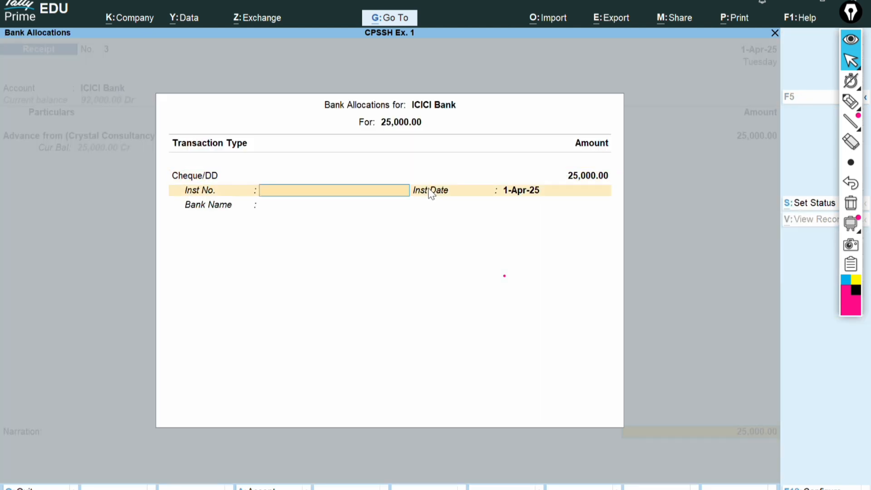
key("Return")
key("Return")
key("Return")
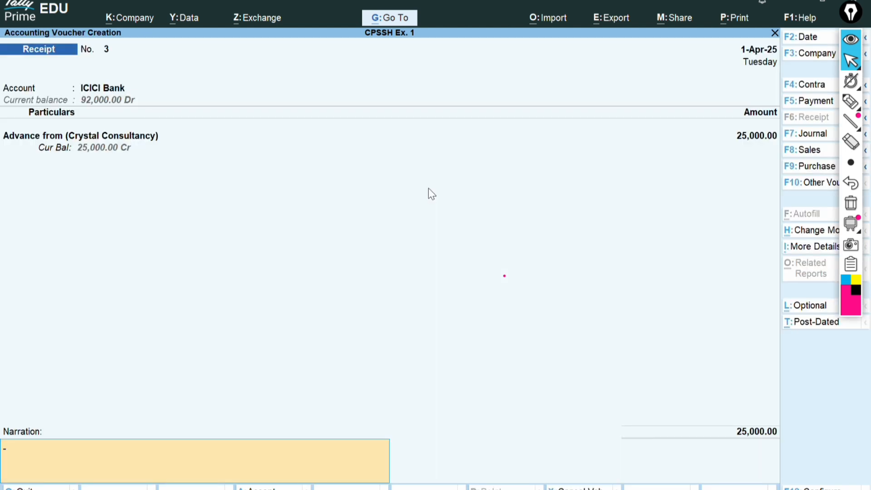
key("Return")
key("Return")
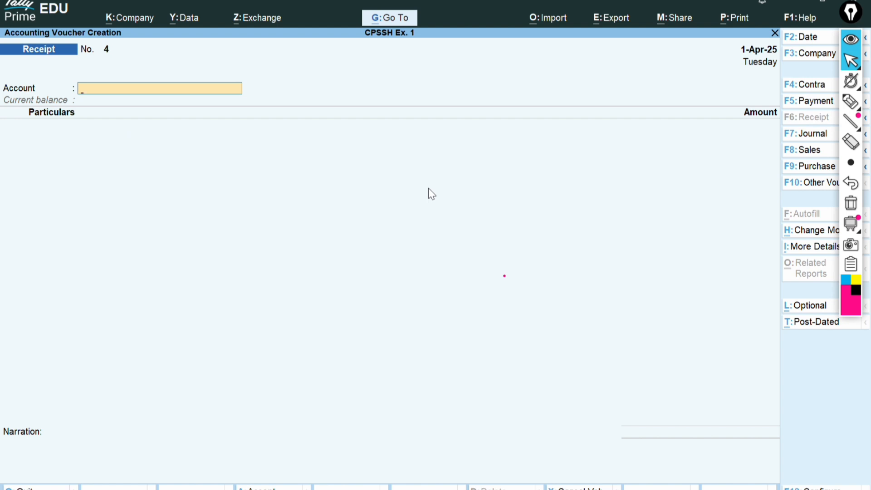
- Switch to the Word case study and examine the 23-04-2025 entry about the cash deposit into ICICI Bank, marking its key details
key("alt+Tab")
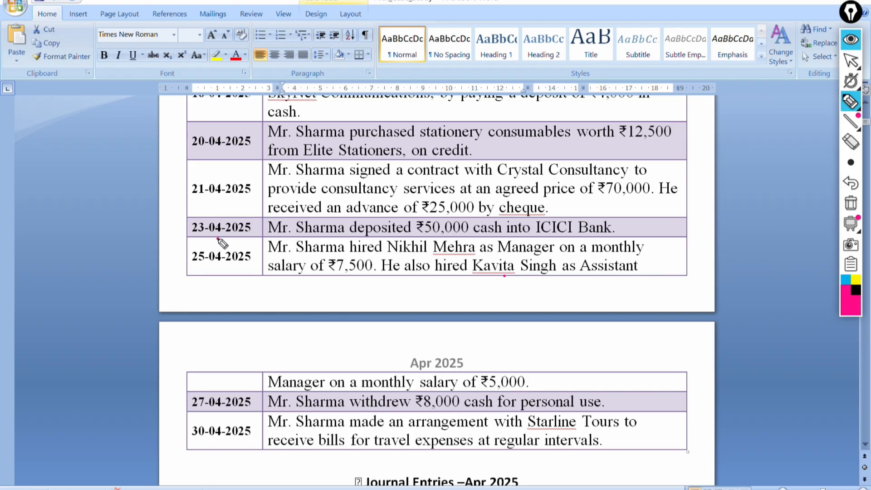
mouse_move(218, 239)
left_mouse_down()
mouse_move(253, 231)
mouse_move(582, 235)
left_mouse_up()
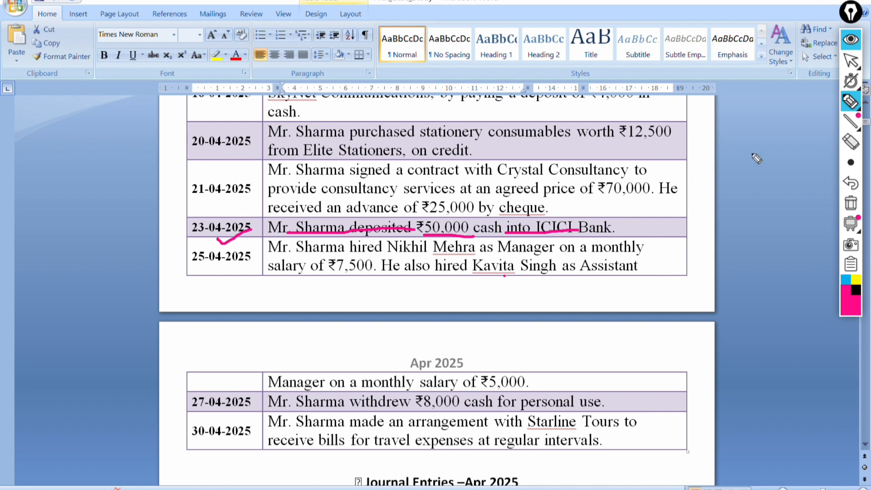
- Erase the pen marks from the 23-04-2025 cash deposit entry in the case study
left_click(859, 147)
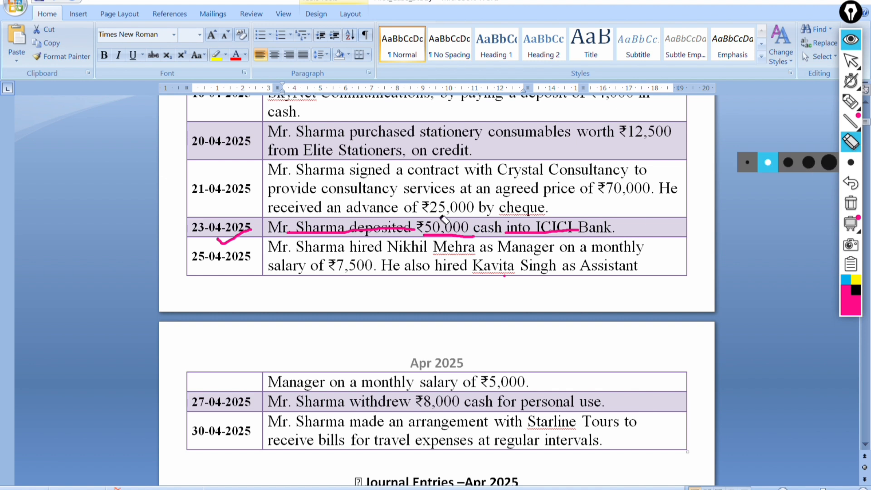
mouse_move(446, 227)
left_mouse_down()
mouse_move(542, 233)
mouse_move(218, 231)
left_mouse_up()
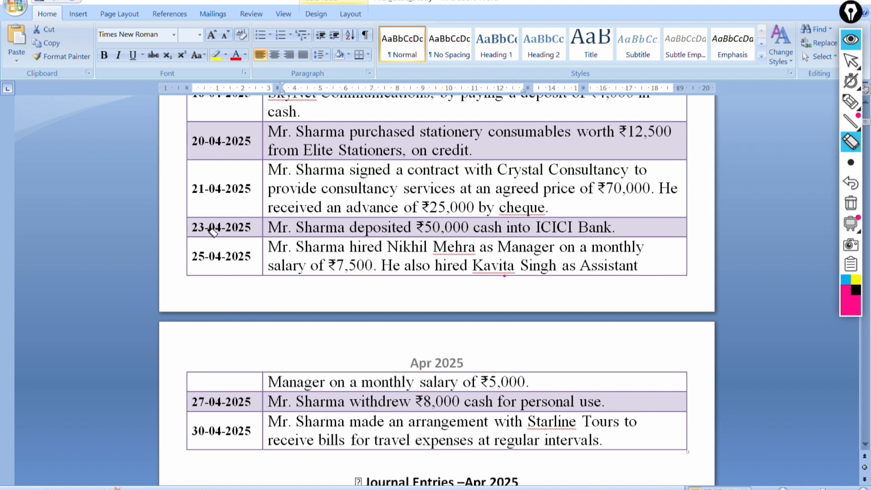
left_click(845, 67)
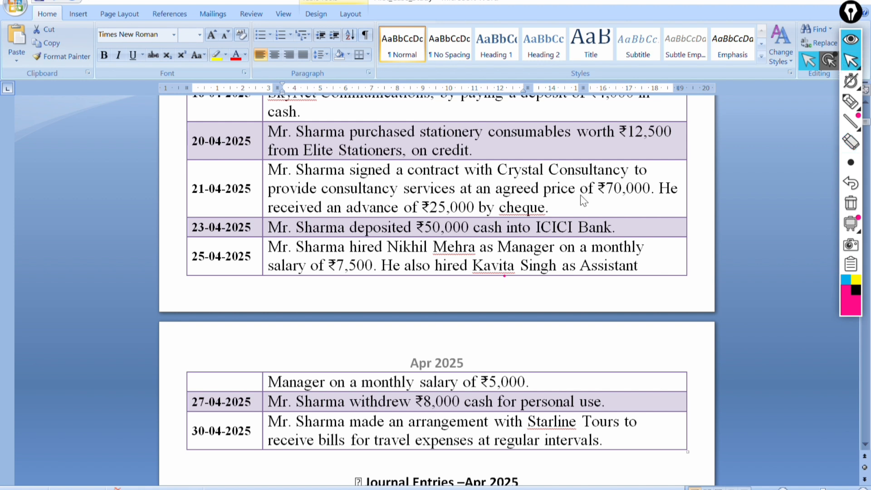
- Switch to TallyPrime and enter a contra voucher with ICICI Bank as the account and Cash as the particular for 50,000
key("alt+Tab")
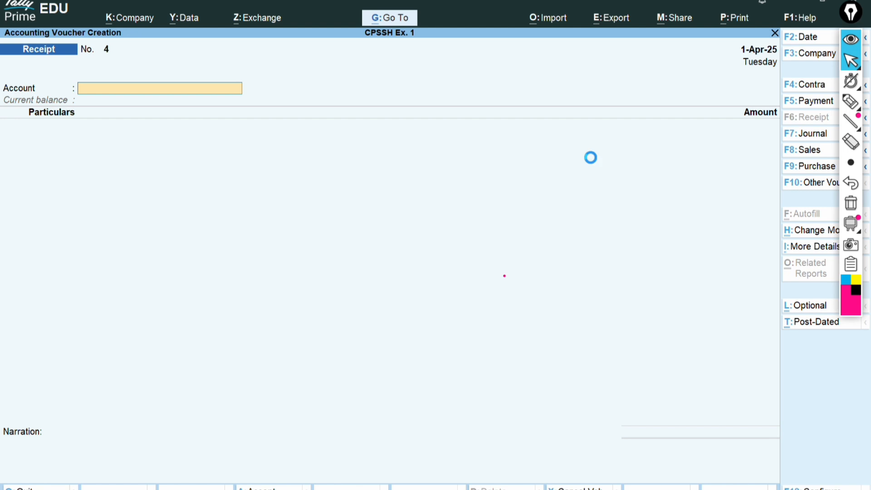
key("F4")
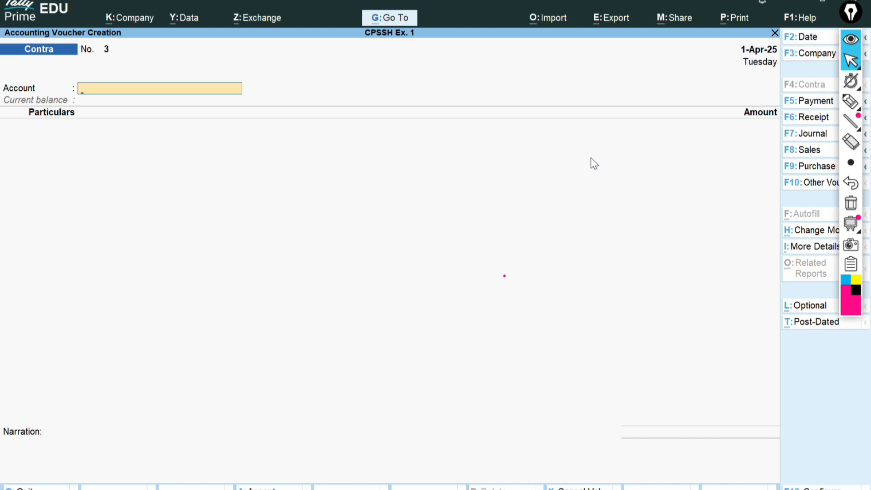
type("Ici")
key("Return")
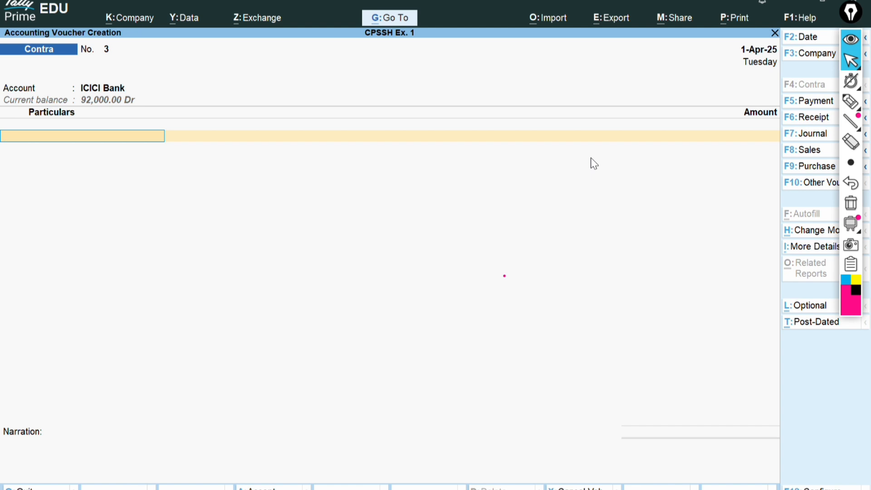
type("Cas")
key("Return")
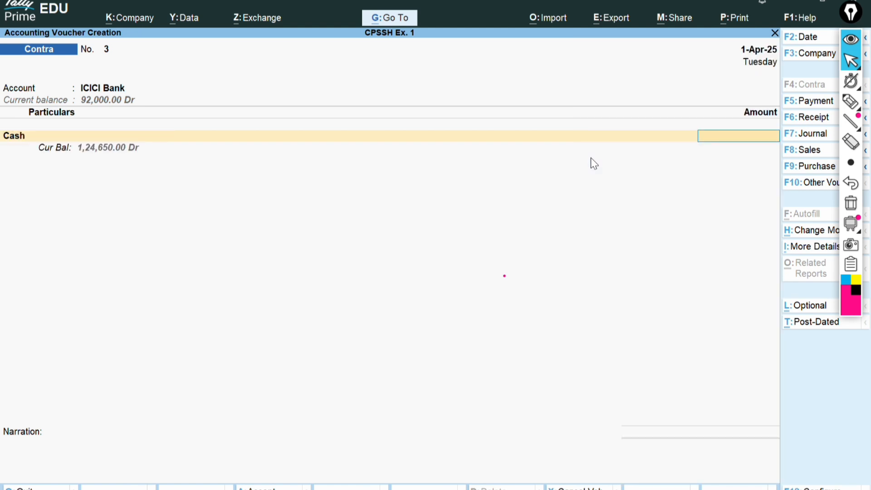
type("50000")
key("Return")
key("Return")
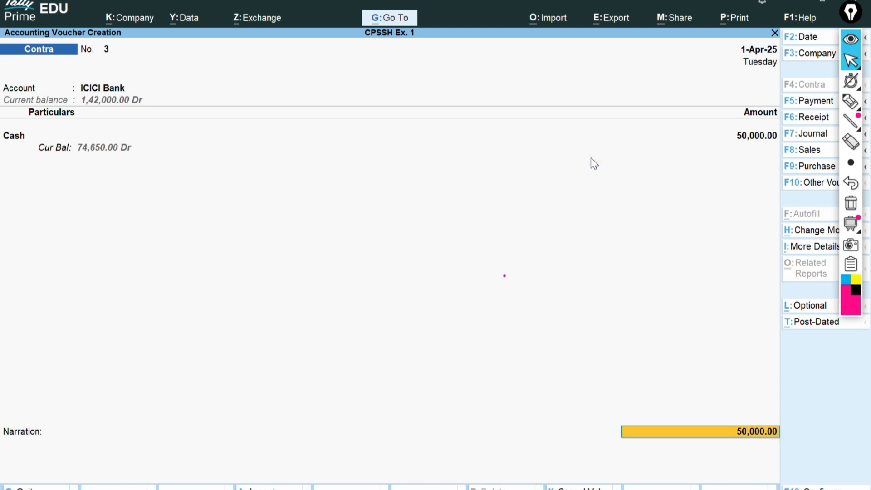
- Allocate the ICICI Bank cash deposit as 100 notes of 500 and save the contra voucher with instrument number, bank name and narration blank
key("Return")
key("Return")
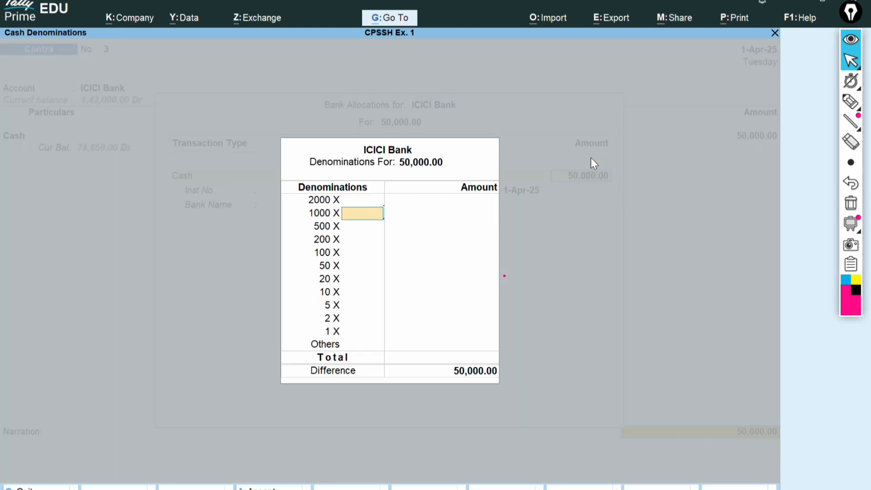
key("Return")
type("1000")
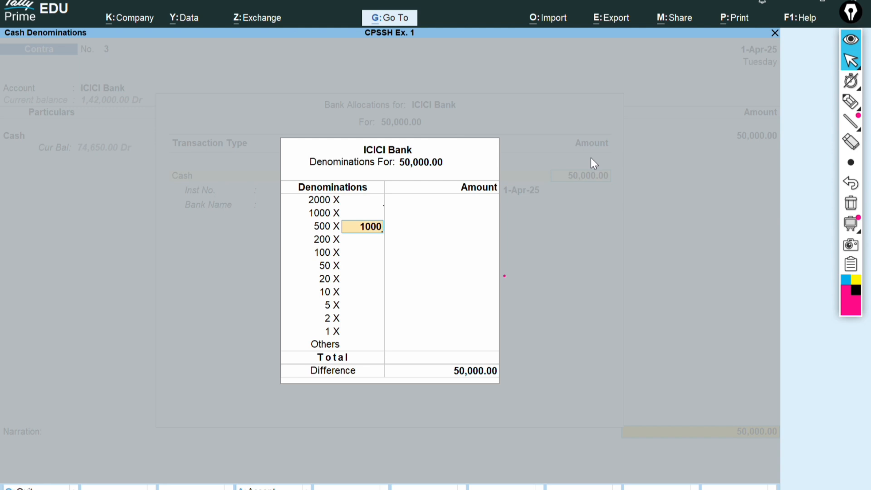
key("BackSpace")
key("Return")
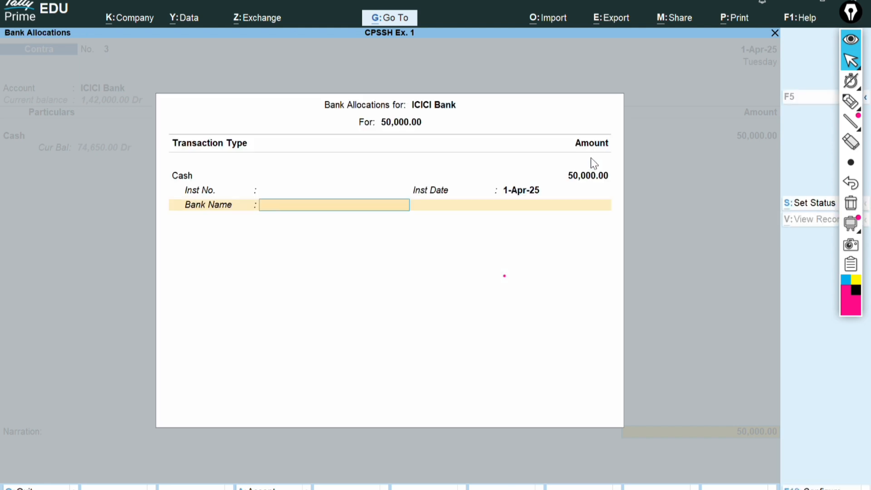
key("Return")
key("Return")
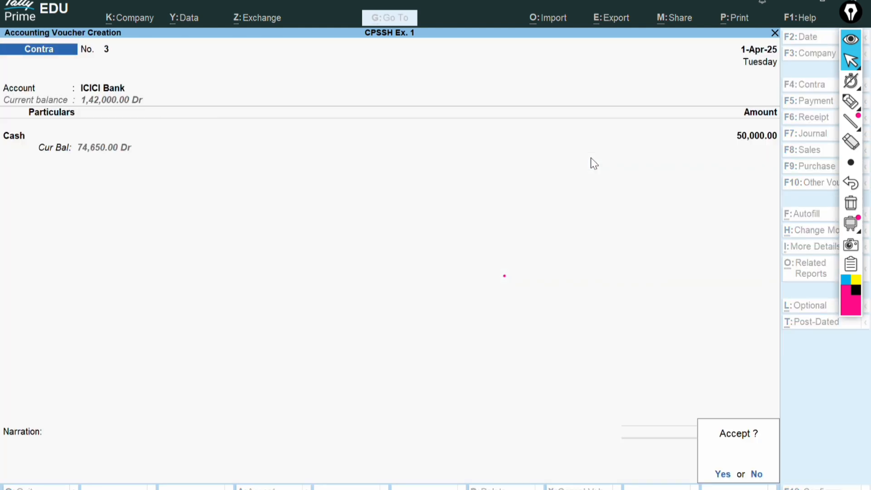
key("Return")
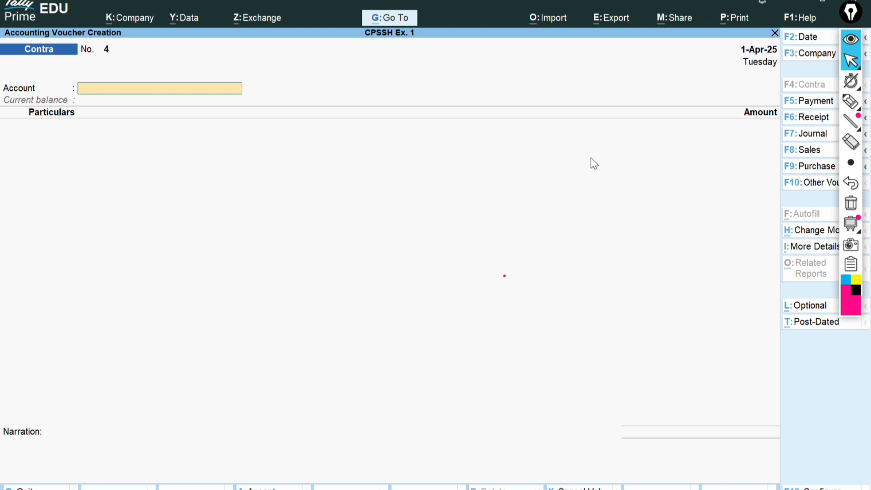
- Switch to the Word case study and examine the 25-04-2025 entry about hiring two employees, marking its key details and erasing the marks
key("alt+Tab")
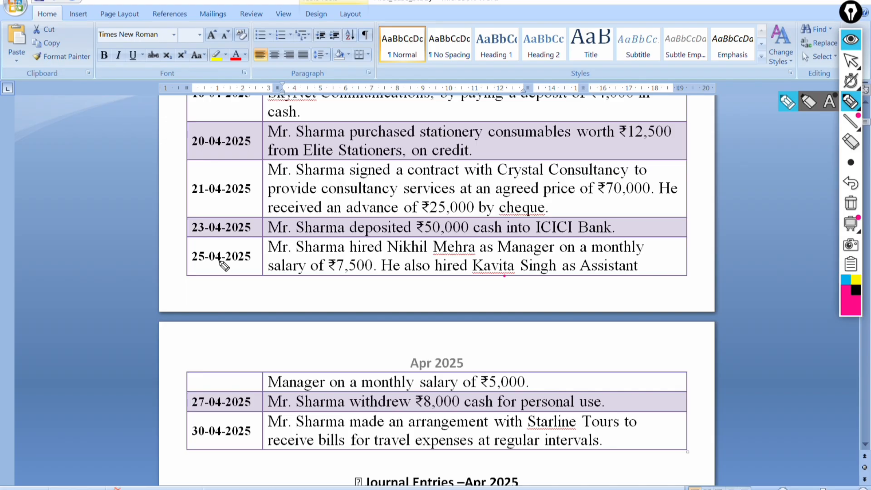
left_click_drag(218, 261, 476, 250)
left_click(280, 260)
left_click_drag(529, 252, 603, 262)
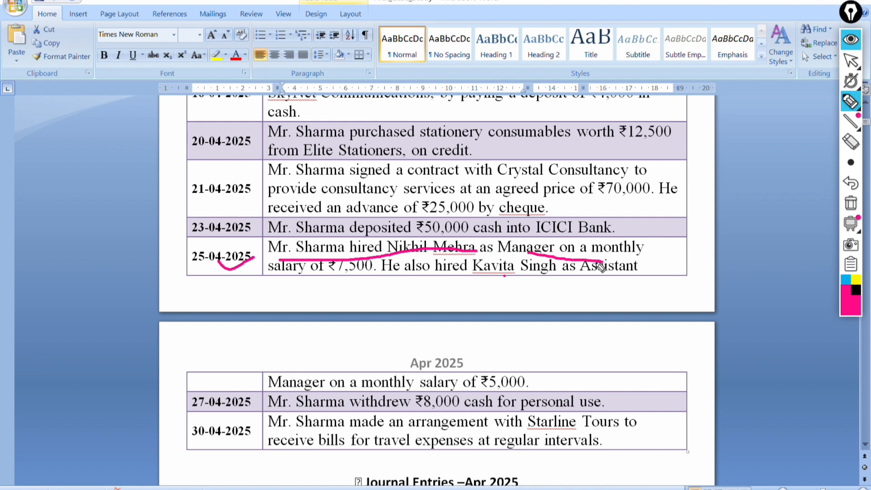
mouse_move(333, 269)
left_mouse_down()
mouse_move(517, 290)
mouse_move(620, 276)
left_mouse_up()
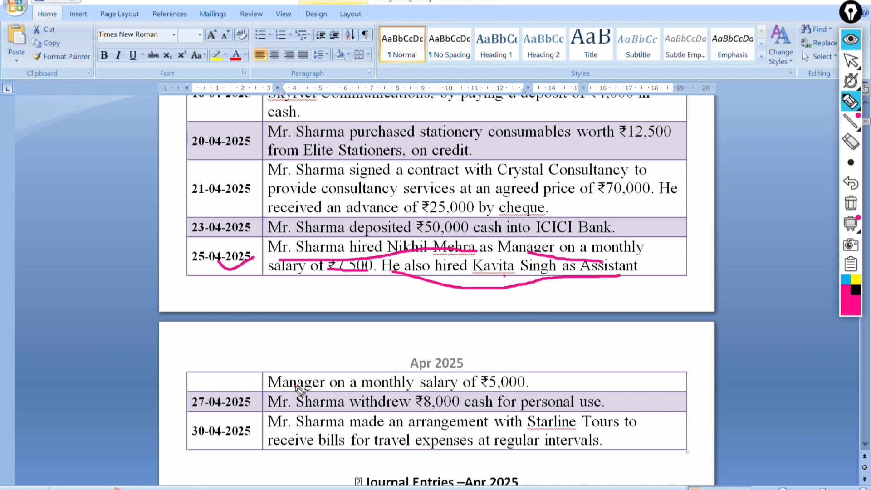
left_click_drag(296, 386, 505, 385)
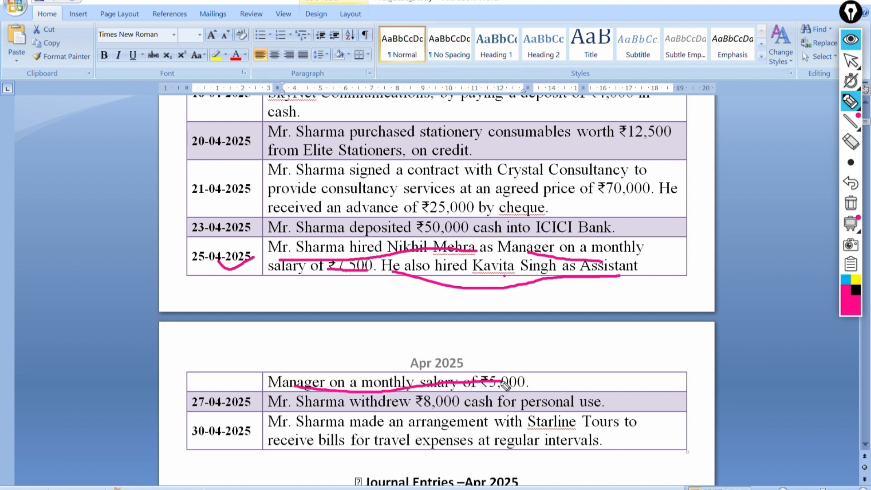
left_click(845, 146)
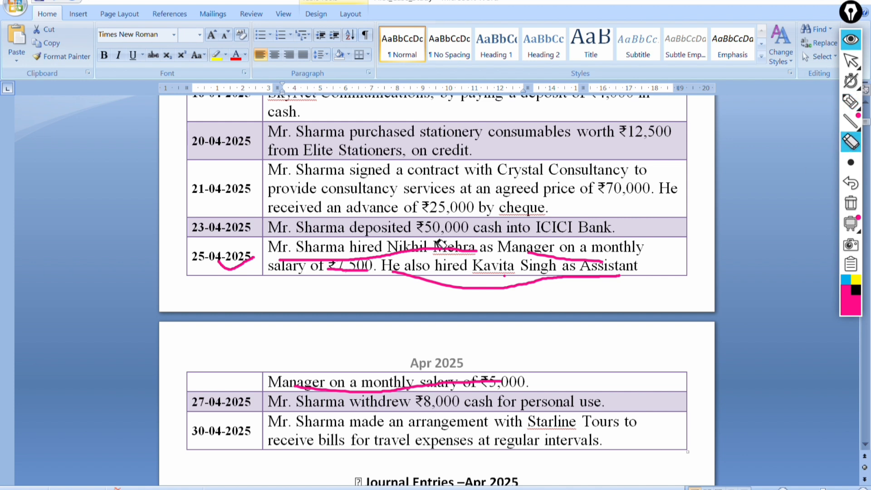
mouse_move(343, 257)
left_mouse_down()
mouse_move(380, 274)
mouse_move(492, 286)
mouse_move(554, 253)
mouse_move(351, 400)
mouse_move(251, 317)
mouse_move(266, 261)
left_mouse_up()
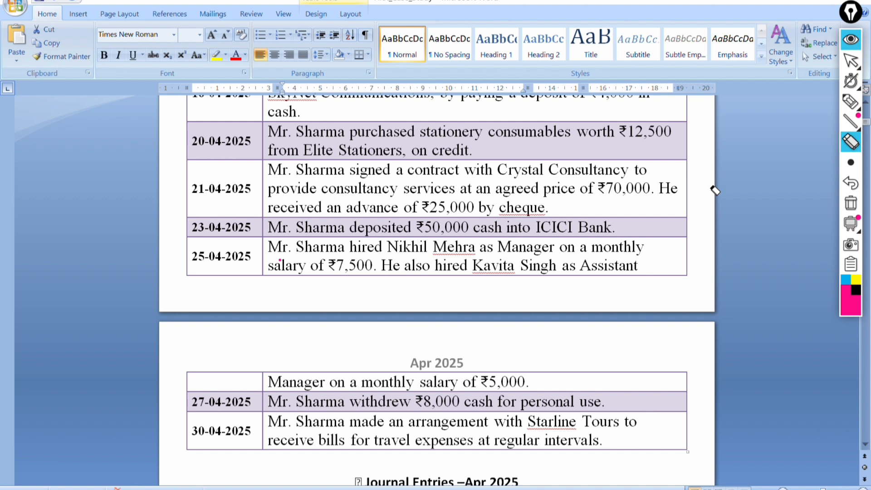
- Examine the 27-04-2025 entry about the cash withdrawal for personal use, marking it and clearing the marks
left_click(851, 102)
mouse_move(220, 409)
left_mouse_down()
mouse_move(242, 401)
mouse_move(594, 416)
mouse_move(618, 411)
mouse_move(620, 397)
mouse_move(522, 397)
left_mouse_up()
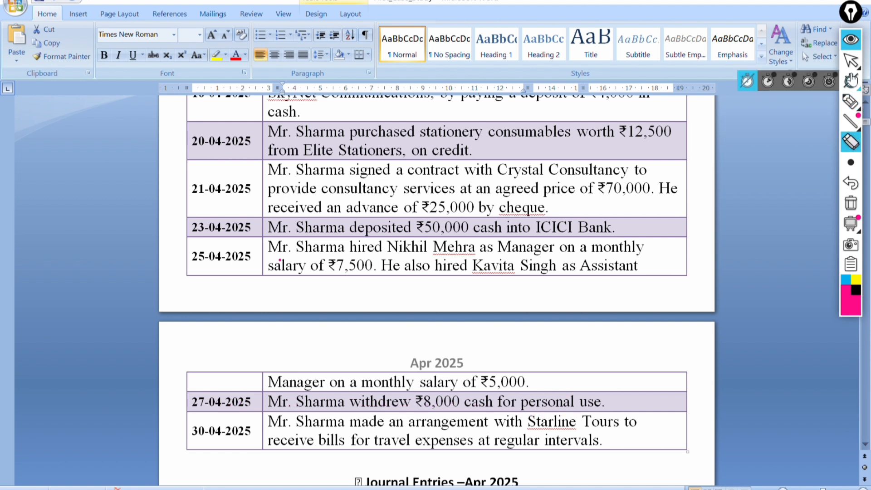
left_click(851, 61)
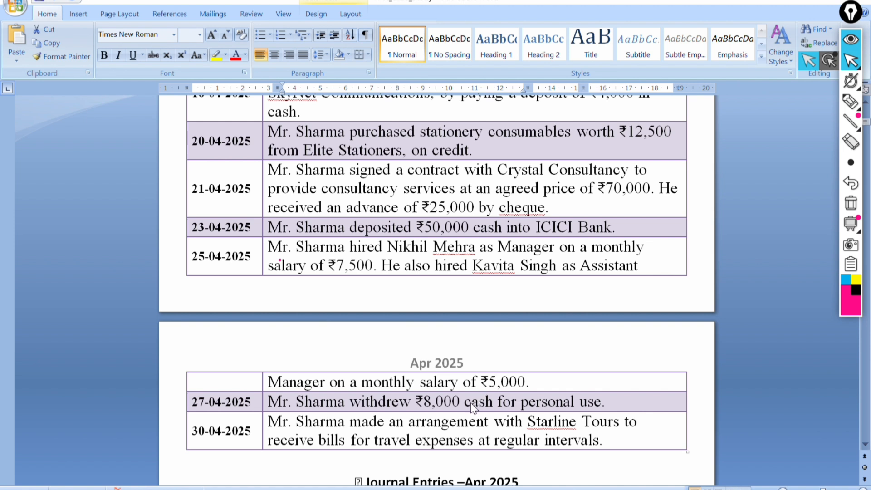
- Switch to TallyPrime and start a payment voucher with Cash as the paying account
key("alt+Tab")
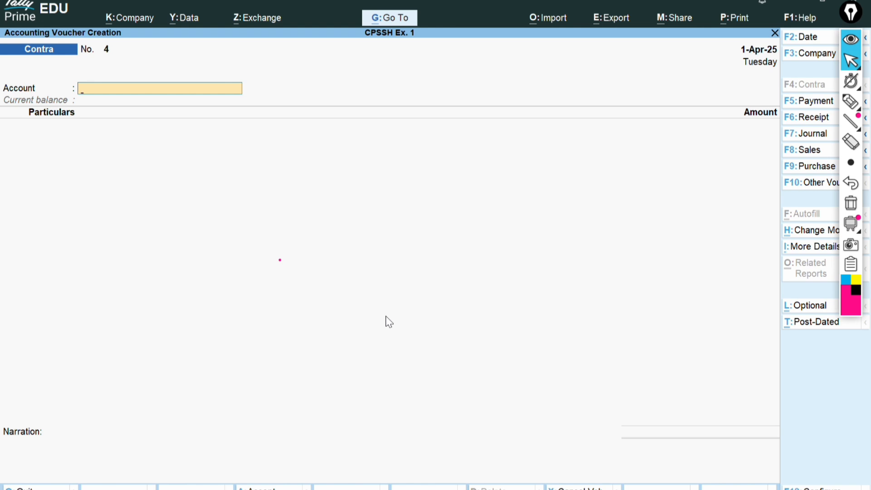
key("F5")
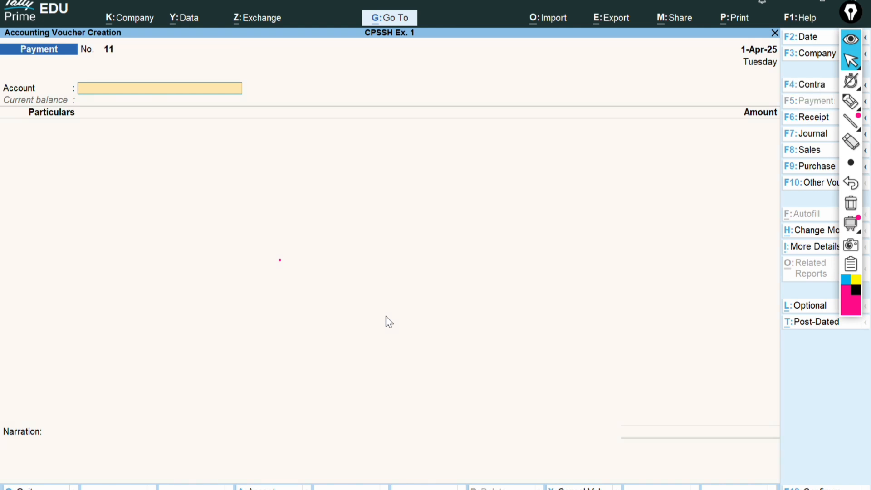
type("Cas")
key("Return")
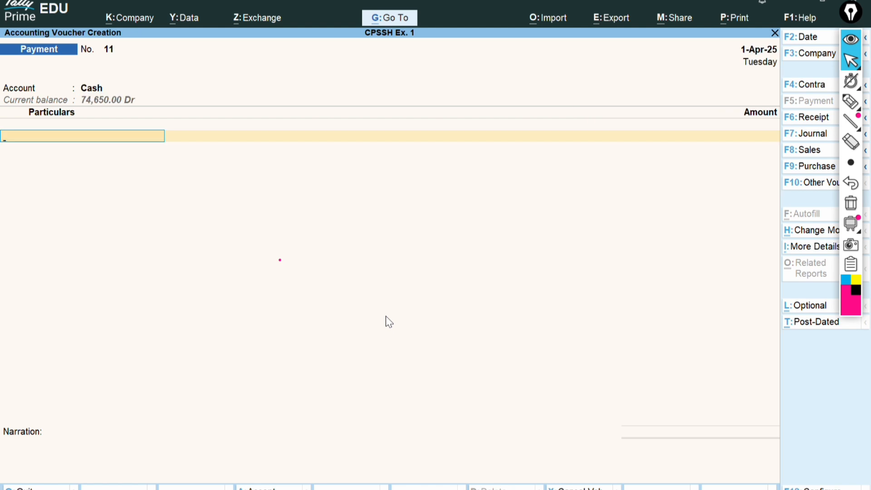
- Create the ledger Drawing under Capital Account and save it with its default mailing, banking and tax details
key("alt+c")
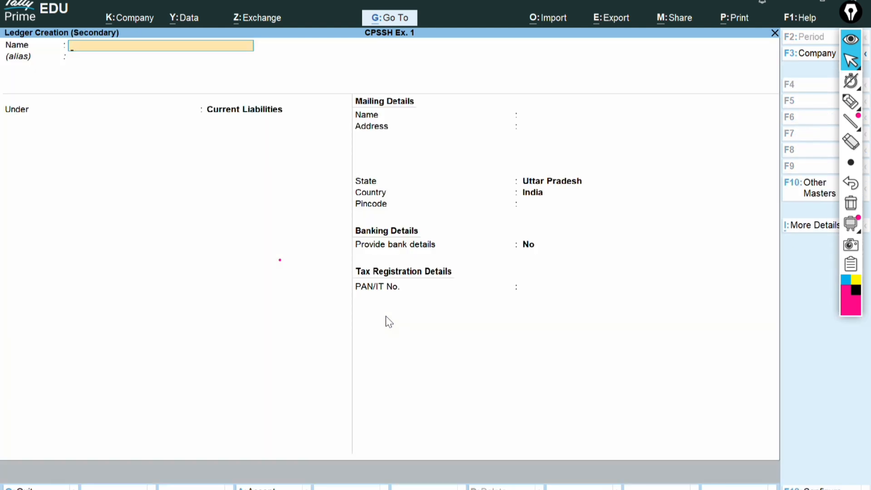
type("Drawing")
key("Return")
key("Return")
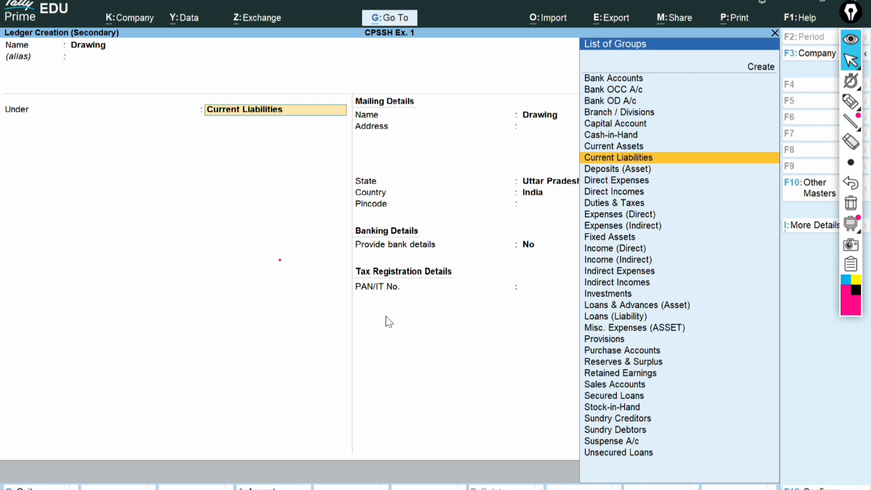
type("Cap")
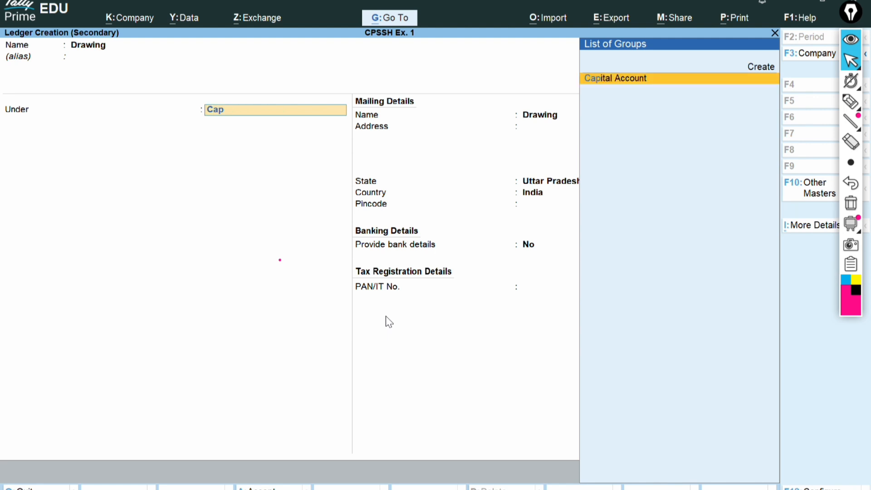
key("Return")
key("Return")
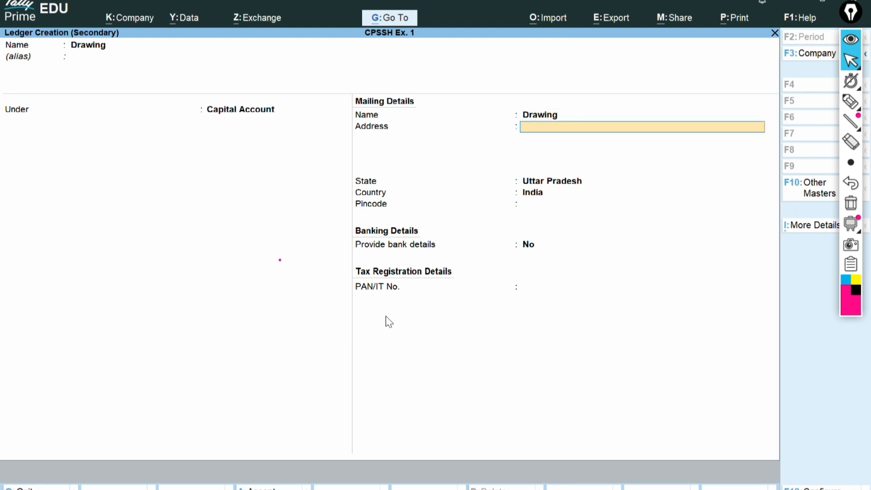
key("Return")
key("Return")
key("Return")
key("Return")
key("Return")
key("Return")
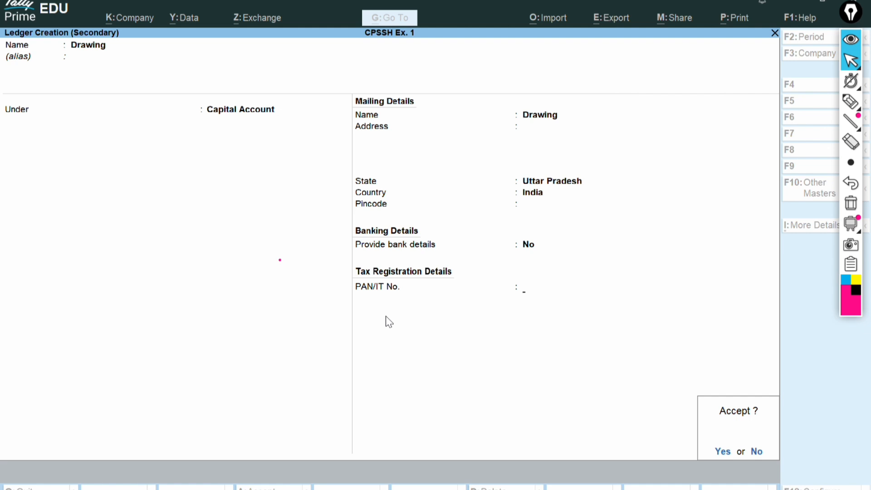
key("Return")
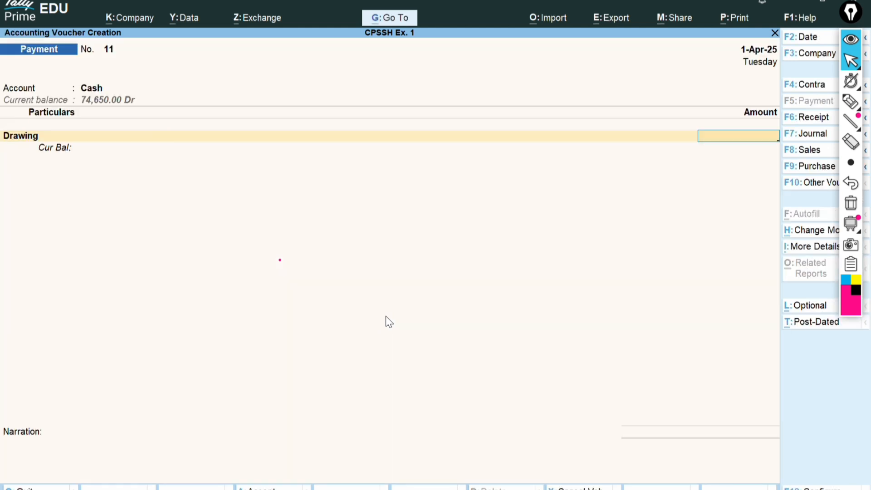
- Enter 8,000 for Drawing and save the payment voucher with a blank narration
type("8000")
key("Return")
key("Return")
key("Return")
key("Return")
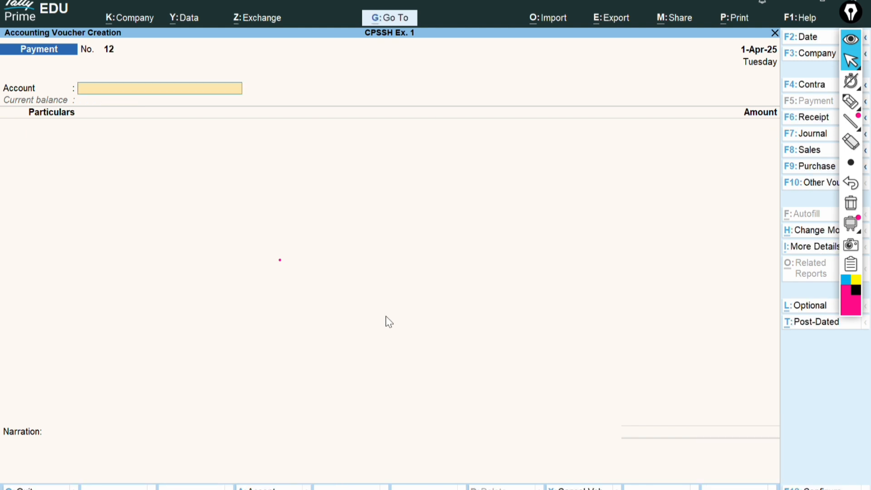
- Switch to the Word case study and examine the 30-04-2025 Starline Tours entry, marking its key details and erasing the marks
key("alt+Tab")
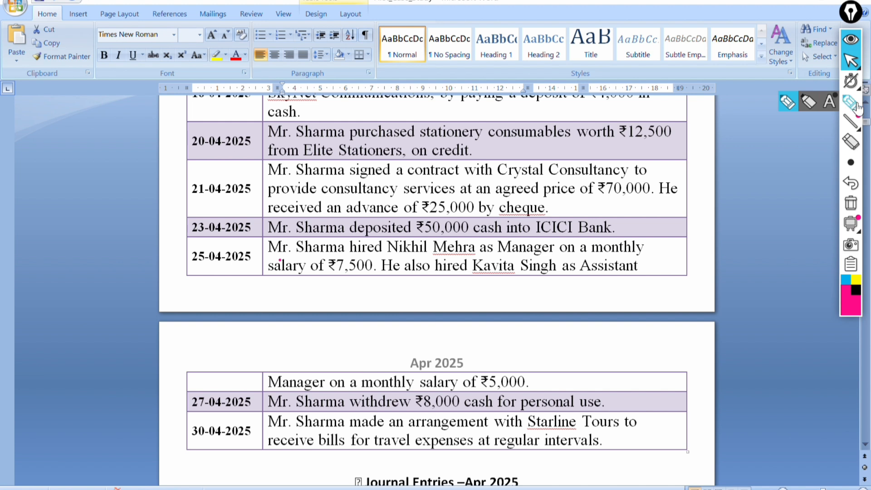
left_click(851, 101)
mouse_move(211, 446)
left_mouse_down()
mouse_move(241, 435)
mouse_move(344, 429)
mouse_move(478, 436)
mouse_move(585, 427)
left_mouse_up()
left_click_drag(374, 449, 539, 453)
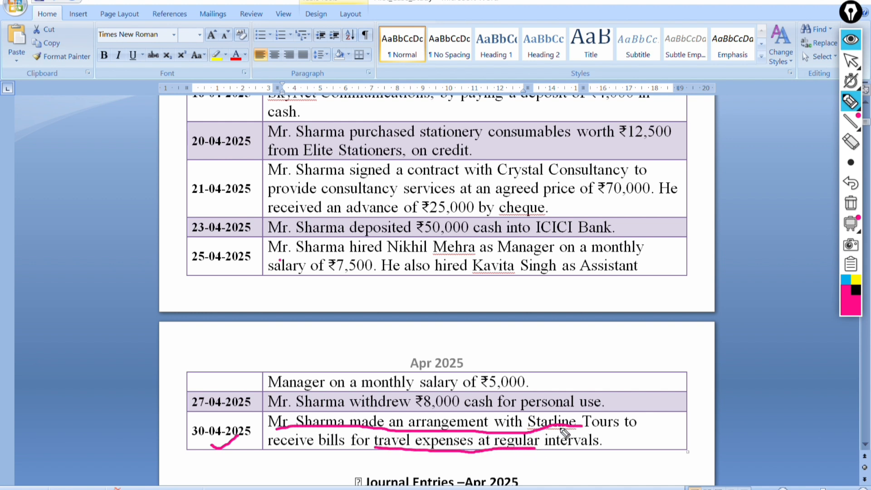
left_click(844, 148)
mouse_move(350, 437)
left_mouse_down()
mouse_move(377, 414)
mouse_move(401, 461)
left_mouse_up()
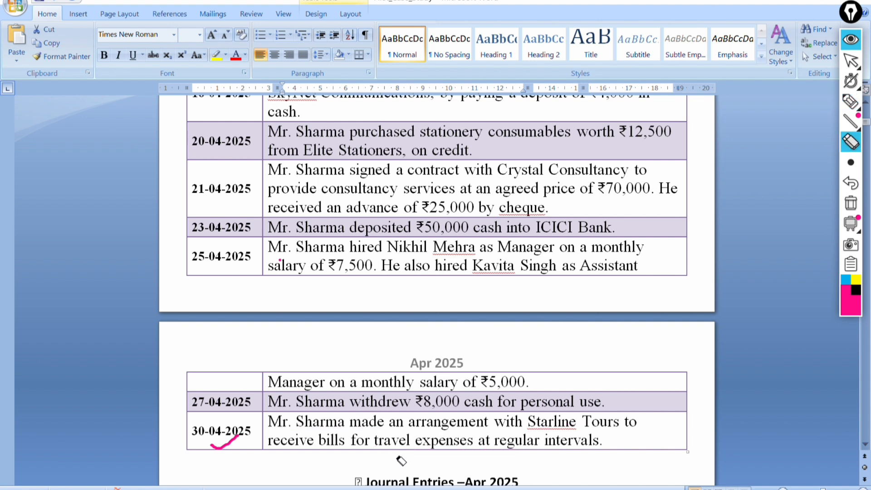
left_click_drag(239, 450, 224, 444)
left_click(851, 60)
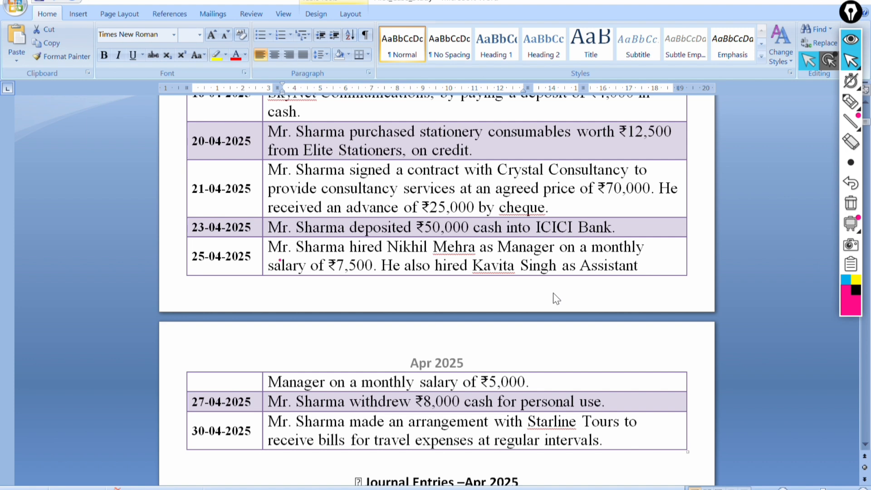
- Look over the April 2025 journal entries in Word, and switch to TallyPrime to quit the blank receipt voucher
scroll(553, 293, "down", 10)
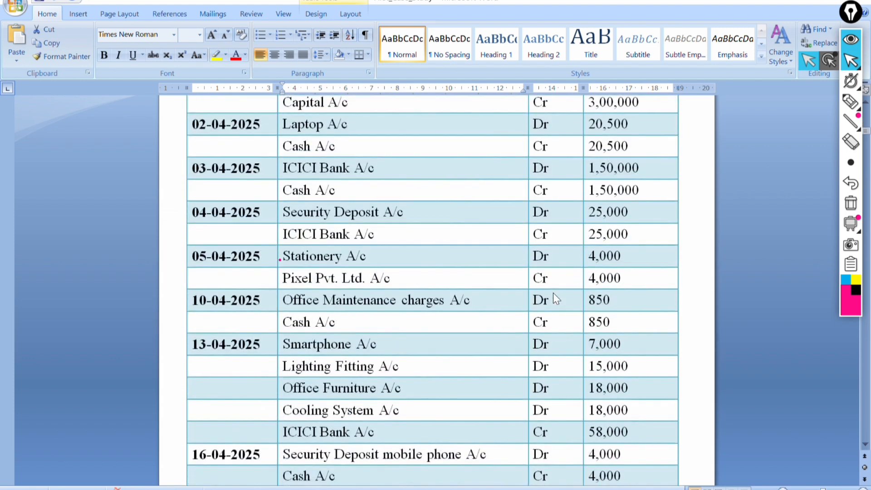
scroll(554, 292, "down", 1)
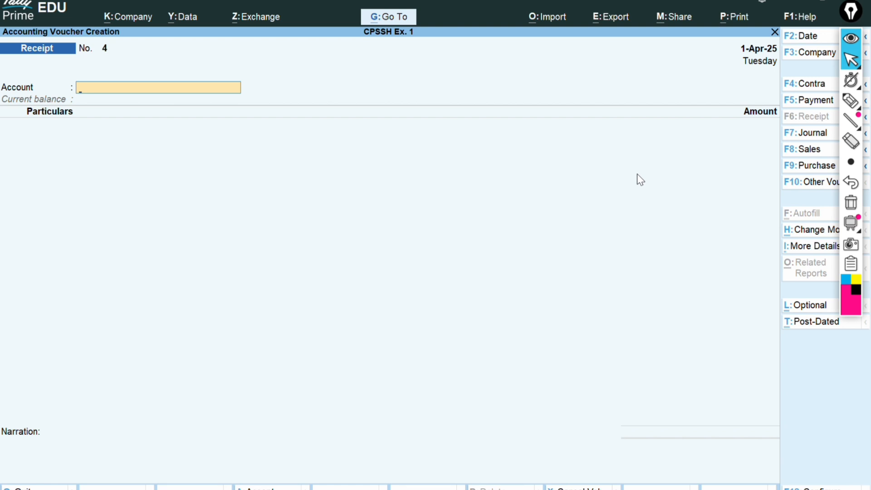
key("Escape")
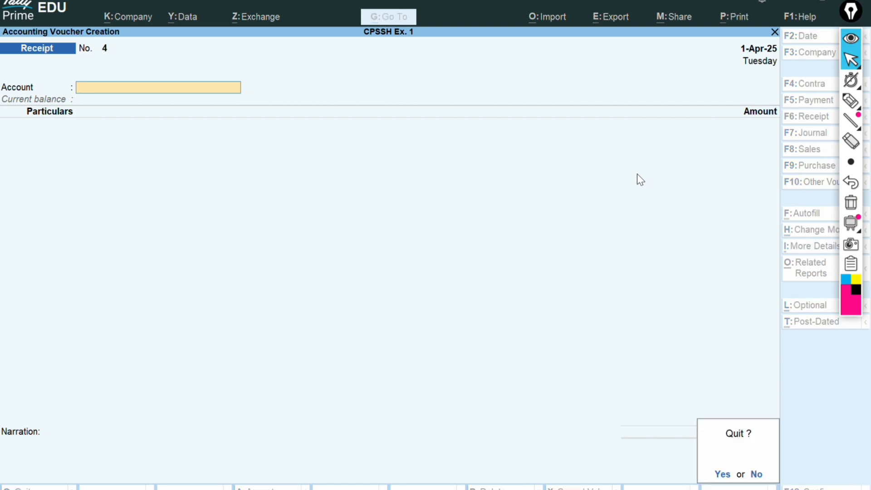
key("y")
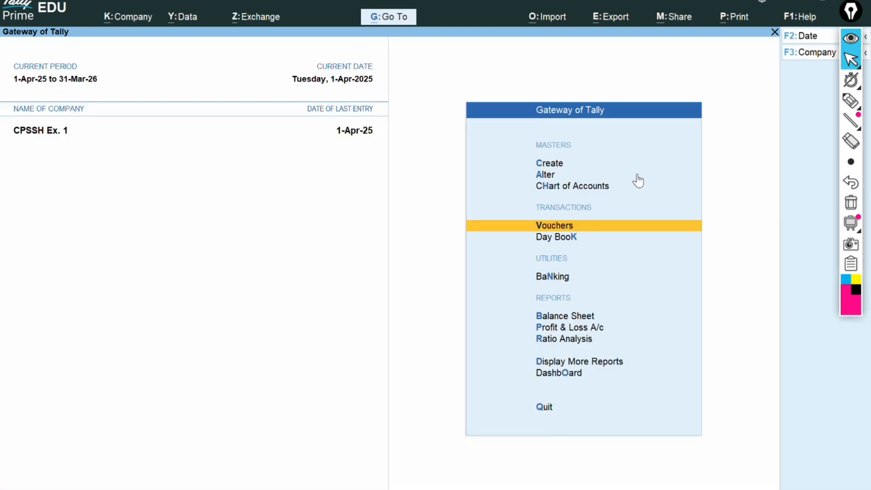
- Open the Trial Balance report of CPSSH Ex. 1 and show it in detailed format
key("Down")
key("Down")
key("Down")
key("Down")
key("Down")
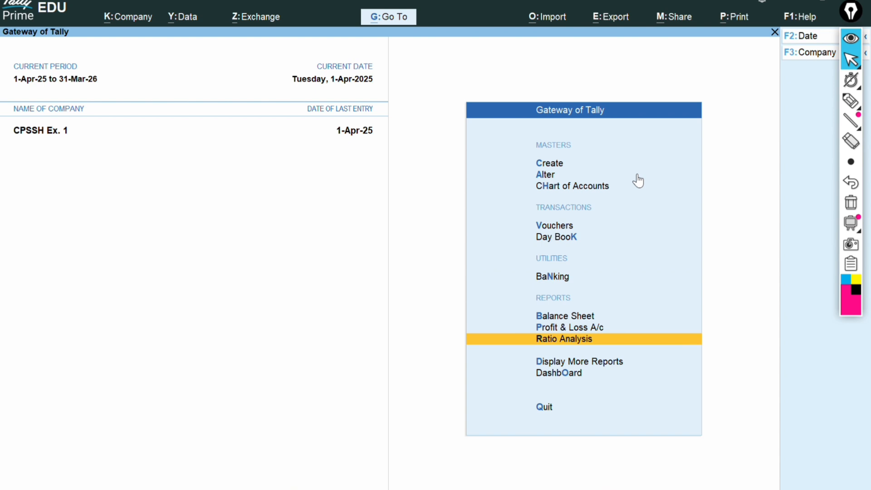
key("Down")
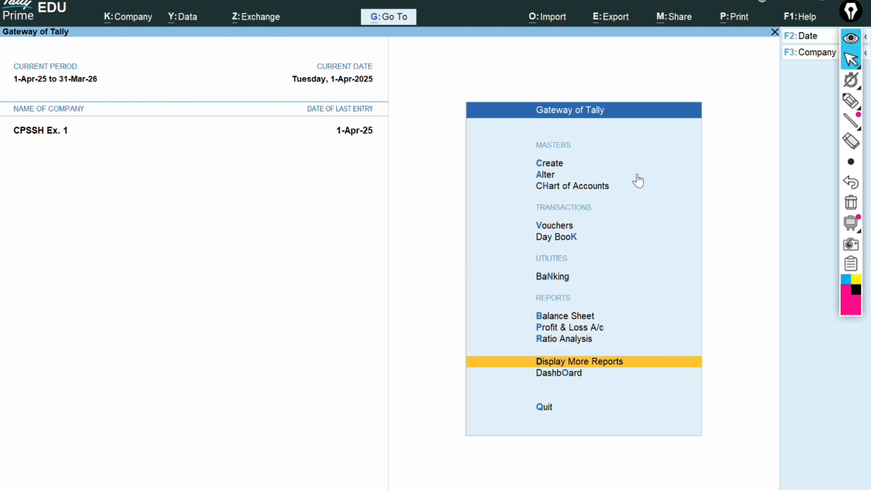
key("Return")
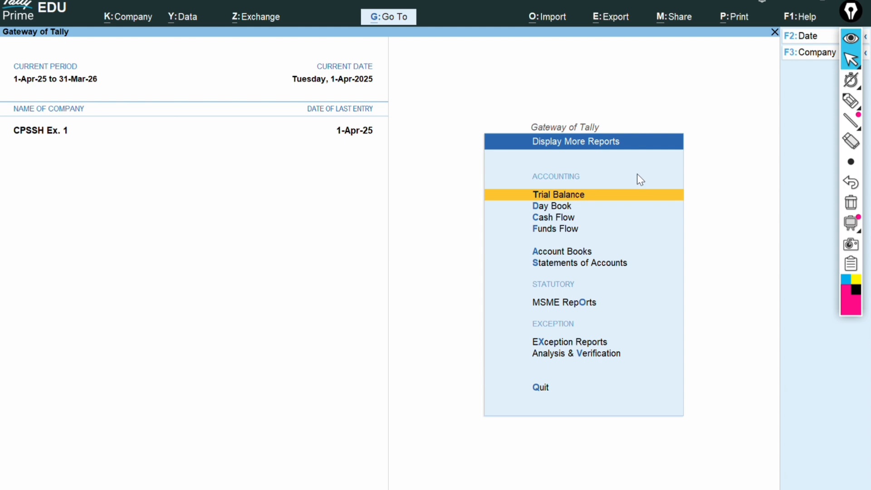
key("Return")
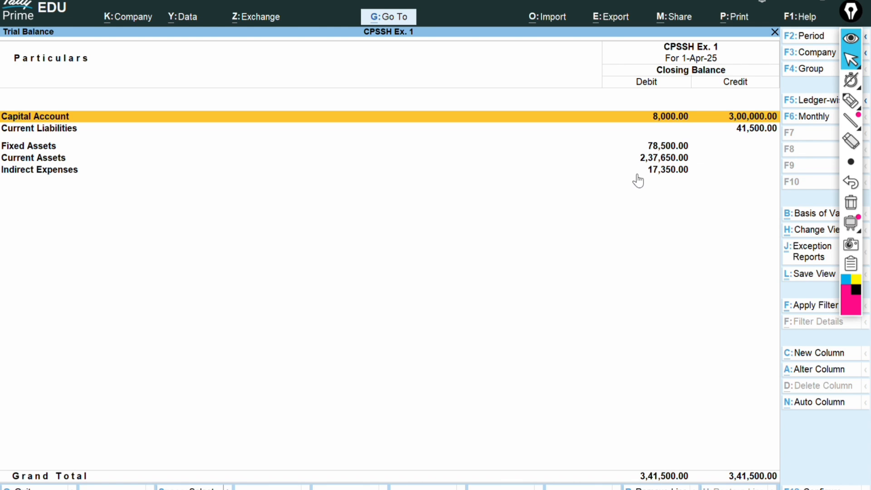
key("alt")
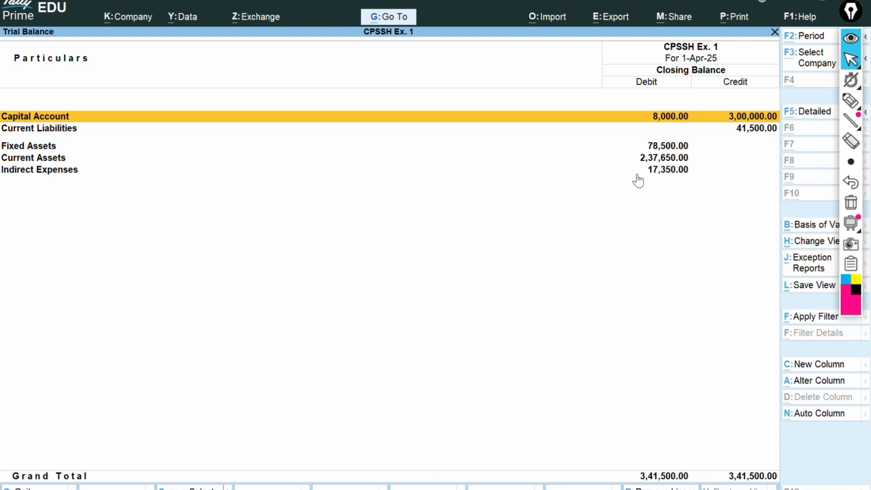
key("alt+F5")
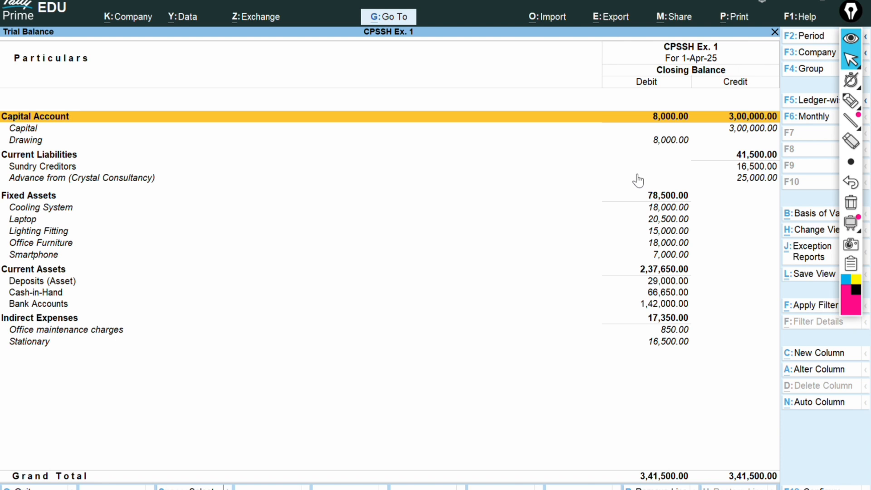
- Examine the Trial Balance groups from Capital Account to Indirect Expenses, marking their names and ledgers with the pen and erasing the marks
left_click(850, 100)
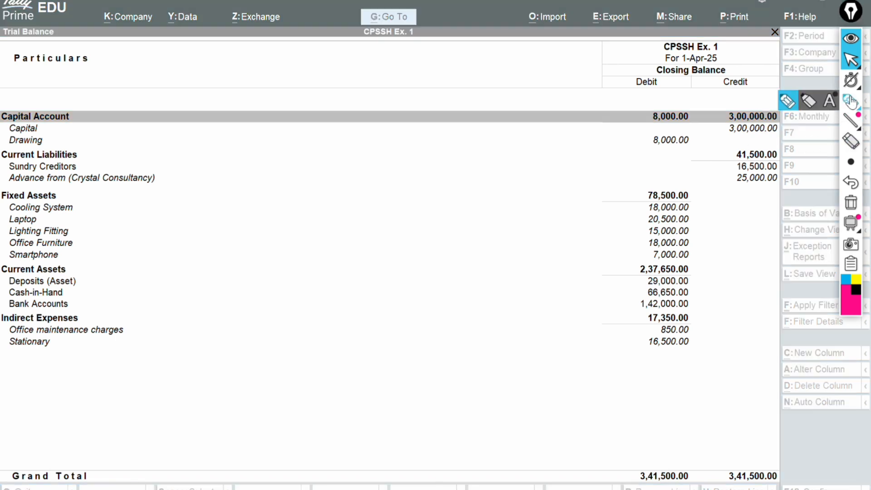
left_click(30, 121)
mouse_move(30, 120)
left_mouse_down()
mouse_move(55, 120)
mouse_move(43, 145)
left_mouse_up()
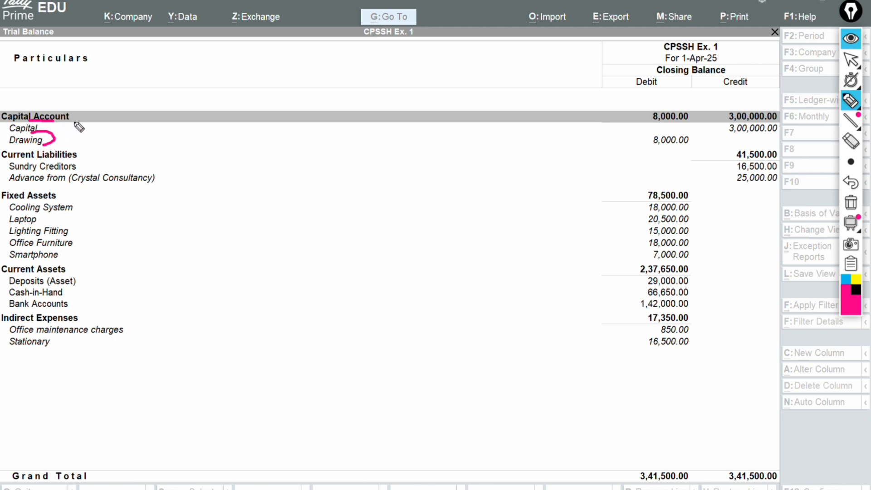
left_click_drag(78, 168, 113, 161)
mouse_move(85, 183)
left_mouse_down()
mouse_move(108, 180)
mouse_move(96, 145)
left_mouse_up()
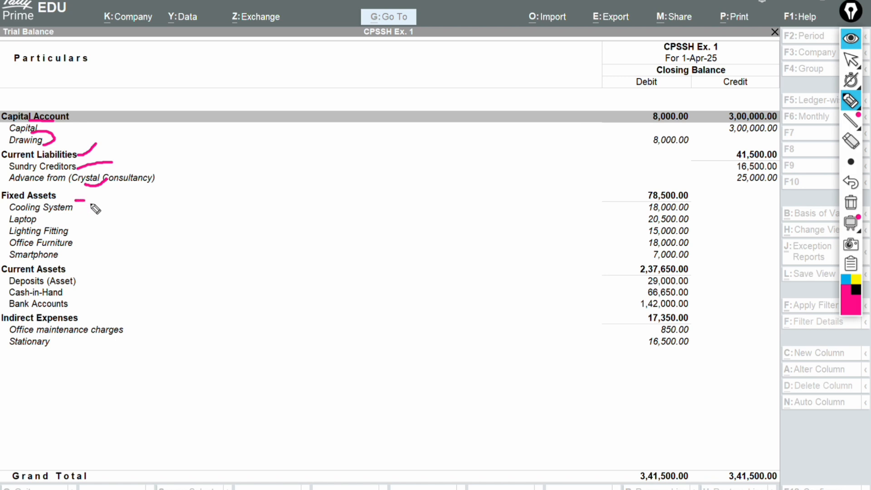
mouse_move(76, 200)
left_mouse_down()
mouse_move(85, 258)
mouse_move(62, 262)
left_mouse_up()
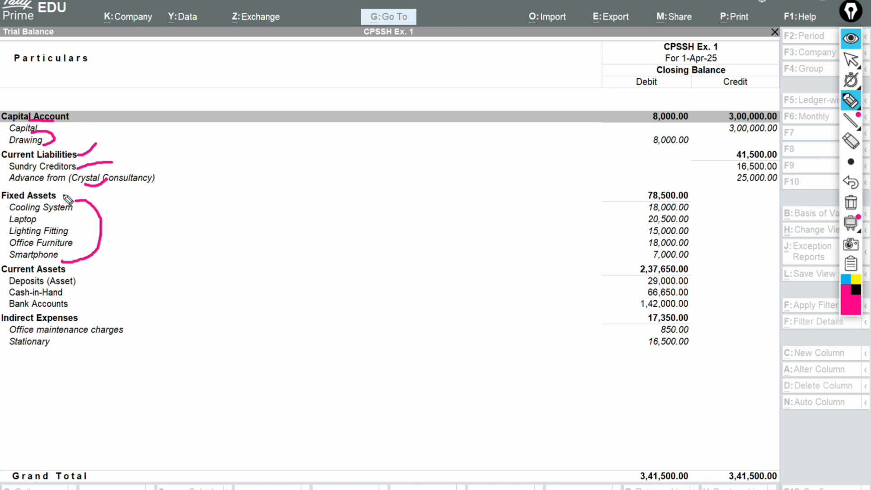
left_click_drag(63, 193, 82, 187)
mouse_move(78, 282)
left_mouse_down()
mouse_move(106, 270)
mouse_move(107, 289)
left_mouse_up()
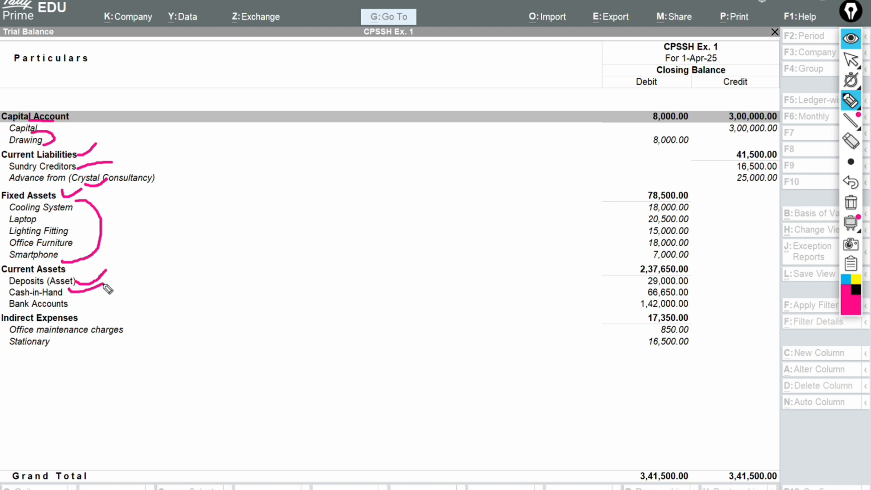
mouse_move(75, 304)
left_mouse_down()
mouse_move(100, 297)
mouse_move(107, 313)
left_mouse_up()
mouse_move(66, 352)
left_mouse_down()
mouse_move(88, 363)
mouse_move(136, 326)
mouse_move(117, 320)
left_mouse_up()
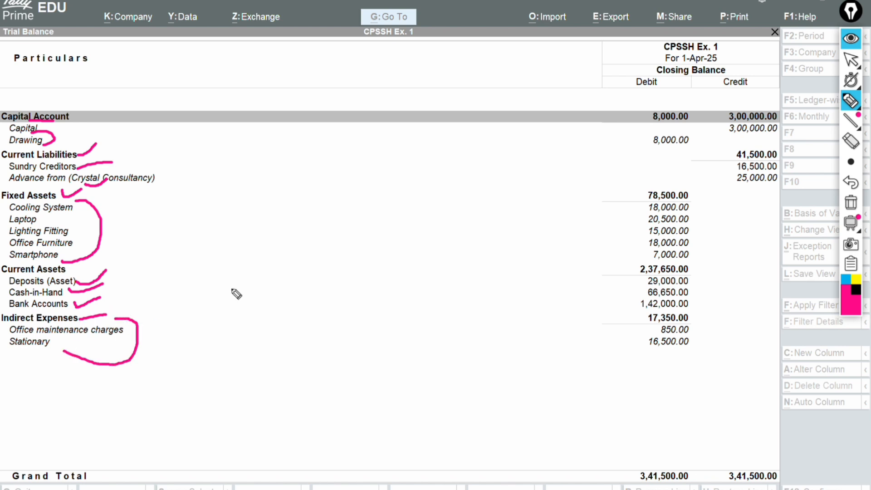
left_click(859, 152)
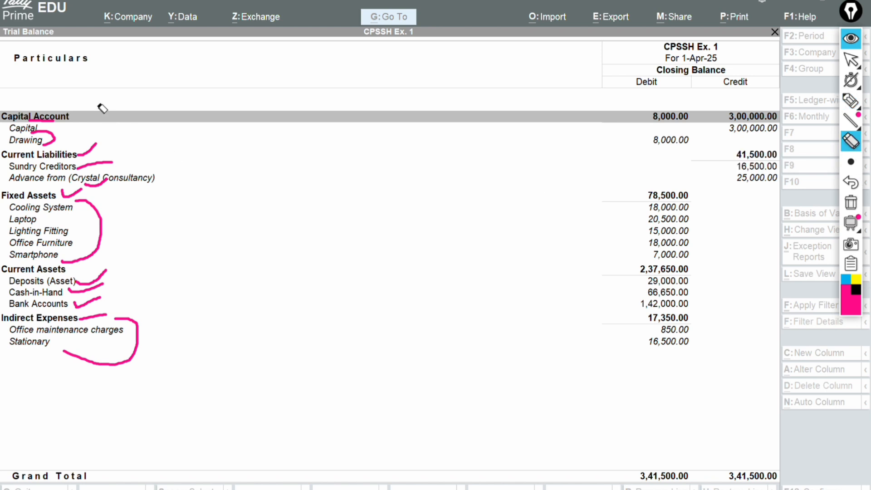
mouse_move(40, 114)
left_mouse_down()
mouse_move(100, 161)
mouse_move(73, 195)
mouse_move(97, 260)
mouse_move(88, 327)
mouse_move(121, 345)
left_mouse_up()
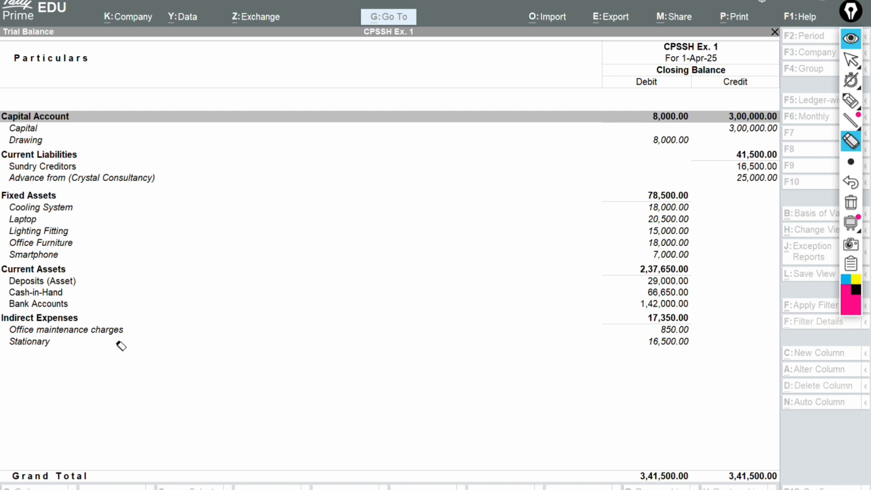
- Leave the annotation mode and return the Trial Balance row selection to Capital Account
left_click(849, 61)
left_click(604, 167)
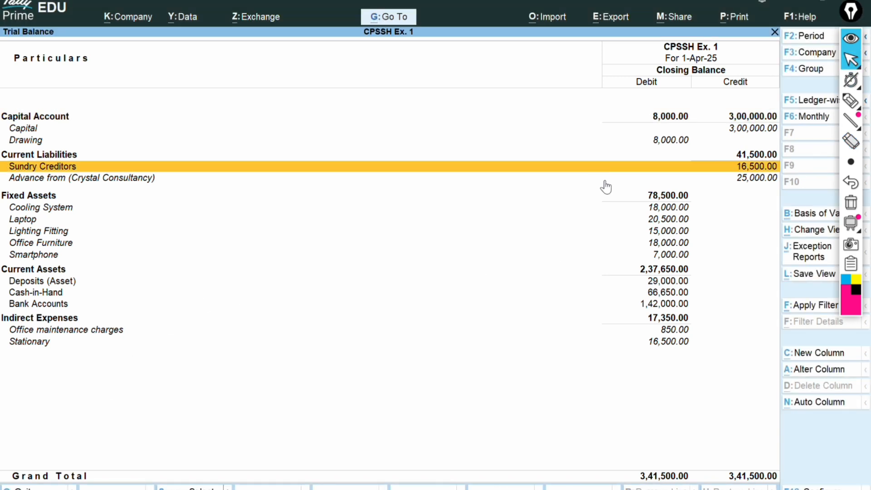
left_click(616, 157)
key("Up")
key("Up")
key("Up")
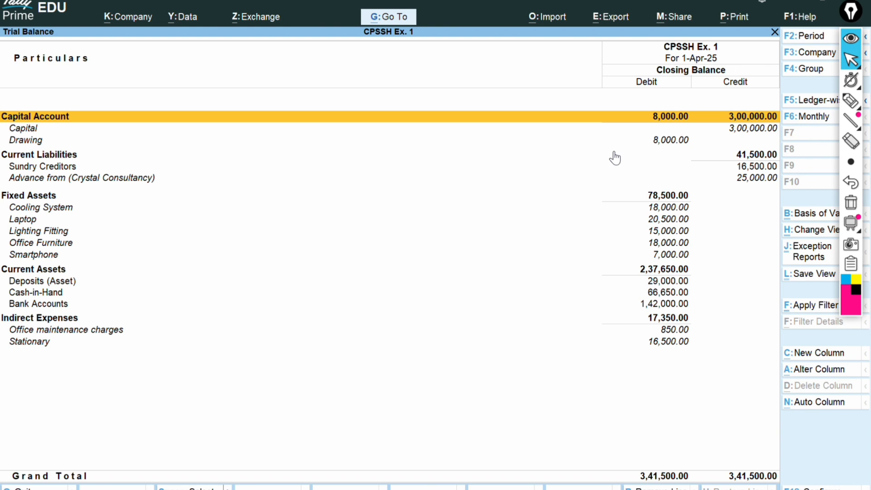
- Switch to Word and check the Capital Account and Current Liabilities amounts in the case-study Trial Balance, underlining them and erasing the marks
key("alt")
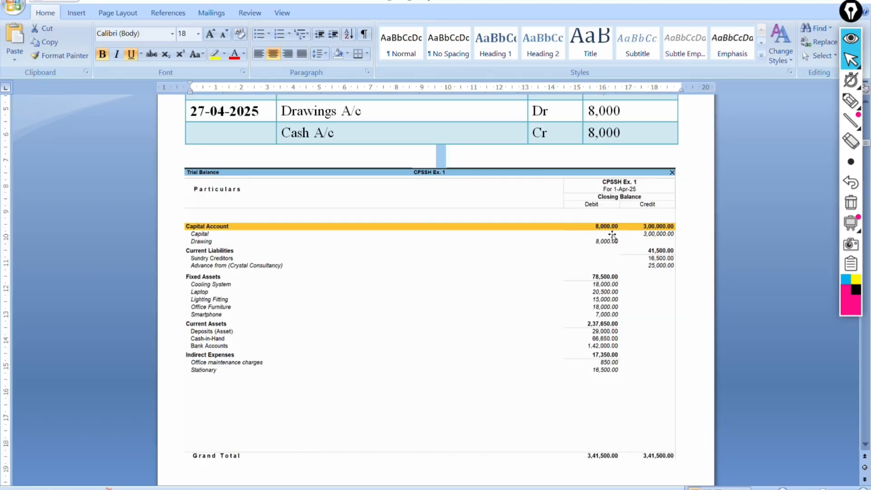
key("ctrl+shift+h")
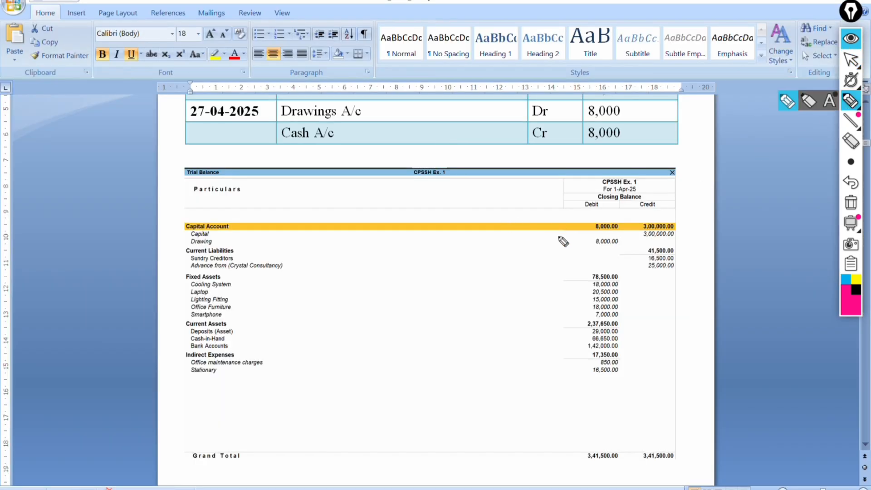
left_click_drag(593, 234, 674, 234)
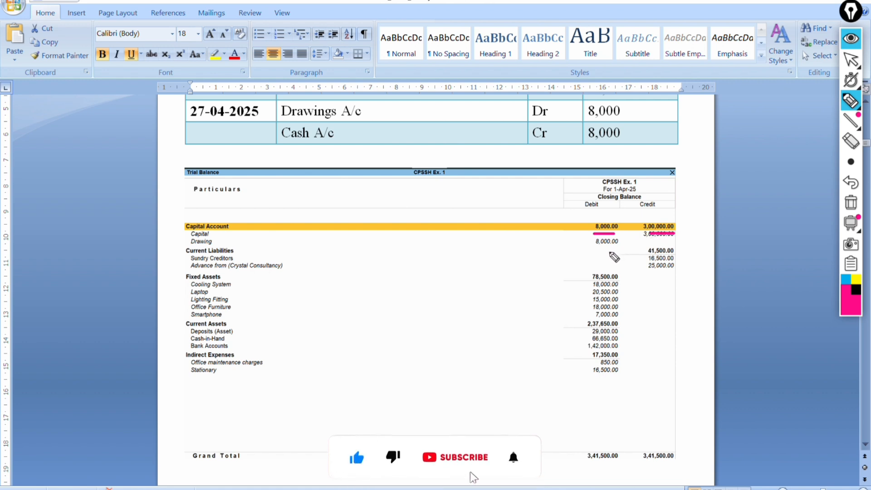
left_click_drag(645, 254, 670, 254)
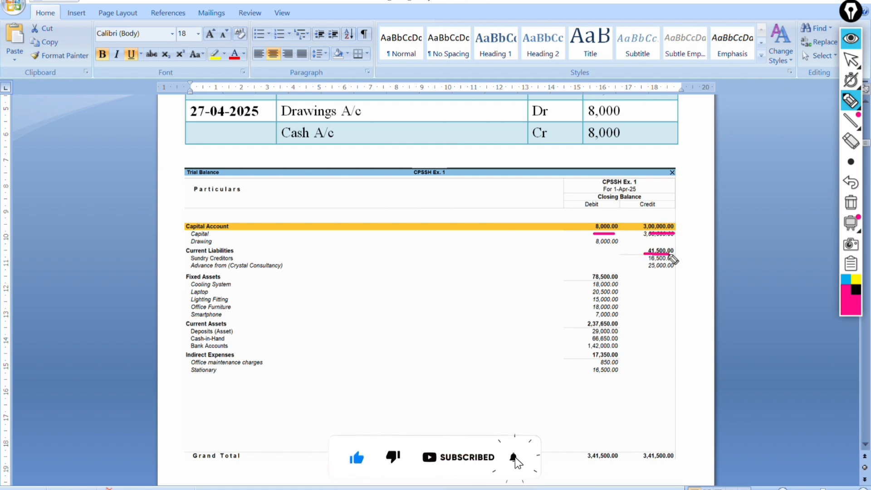
left_click(850, 144)
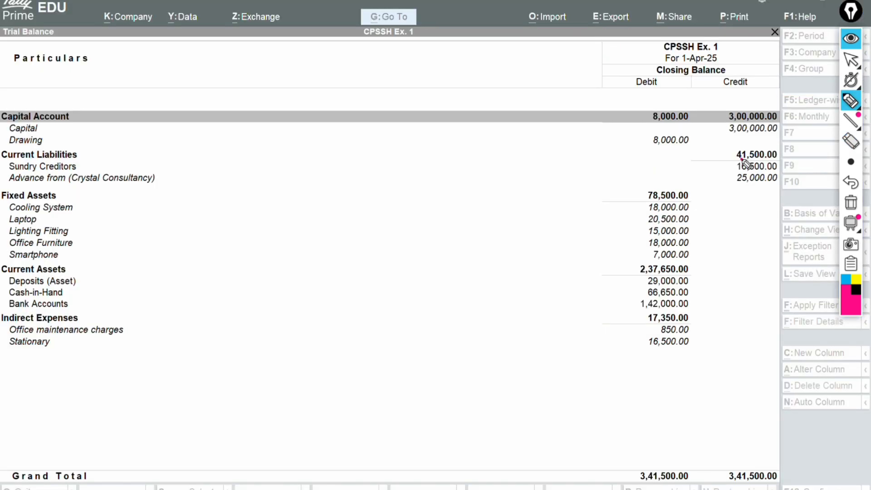
- Switch back to TallyPrime and underline the Trial Balance totals for liabilities, assets, indirect expenses and both grand totals
left_click_drag(740, 158, 774, 157)
left_click_drag(655, 199, 700, 200)
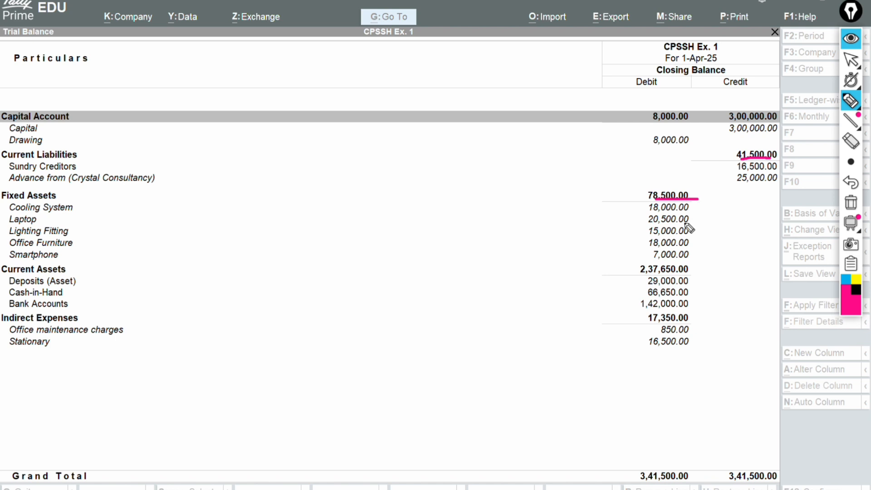
left_click_drag(643, 275, 688, 275)
left_click_drag(652, 325, 693, 319)
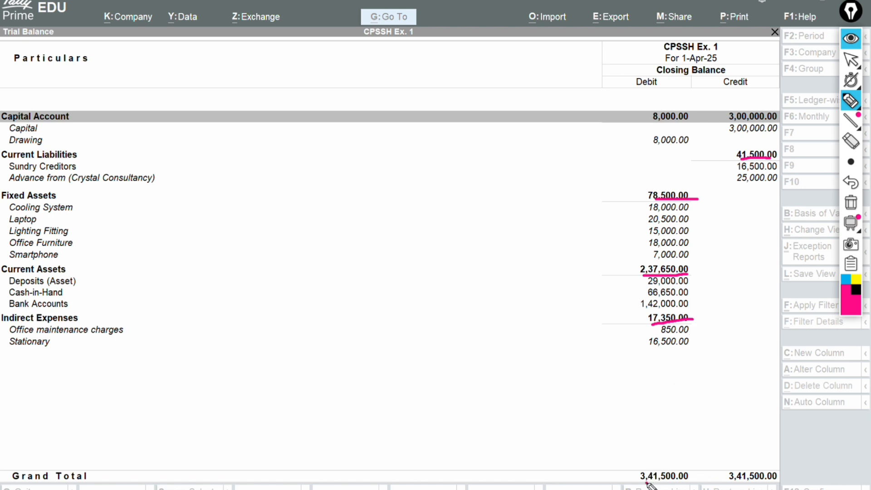
left_click_drag(646, 483, 757, 483)
mouse_move(851, 59)
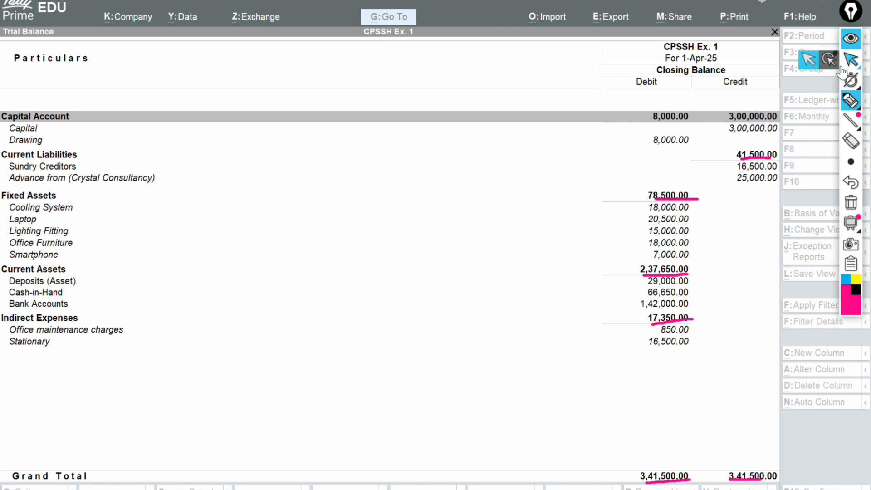
- Switch to Word and compare the same group totals and debit grand total in the case-study Trial Balance, underlining and erasing them
left_click_drag(668, 251, 647, 253)
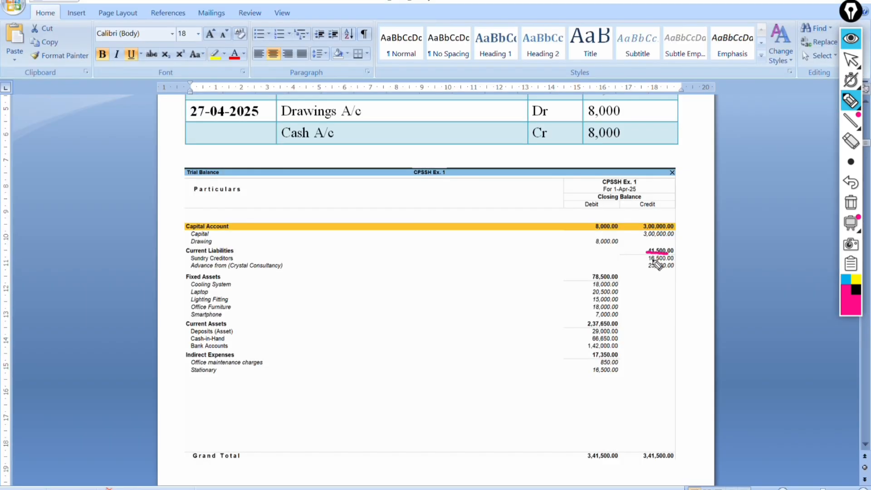
left_click_drag(598, 285, 624, 284)
left_click_drag(588, 327, 614, 326)
left_click_drag(593, 360, 618, 359)
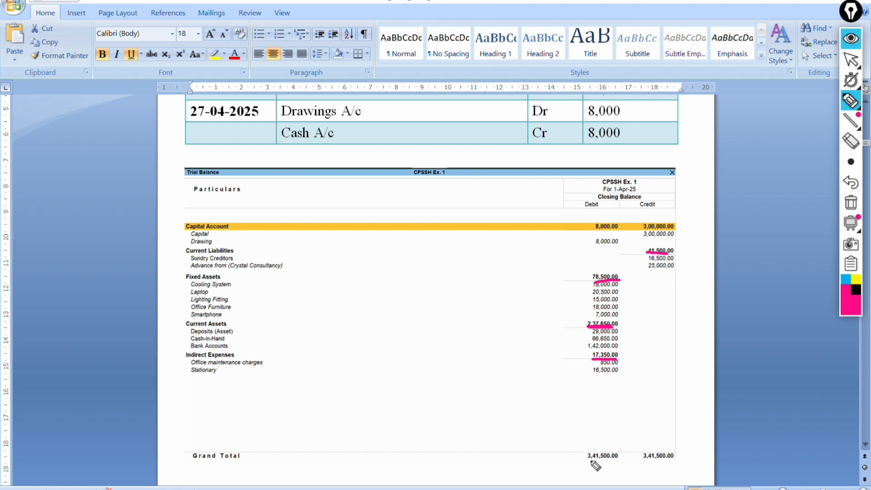
left_click_drag(591, 461, 622, 463)
left_click(847, 144)
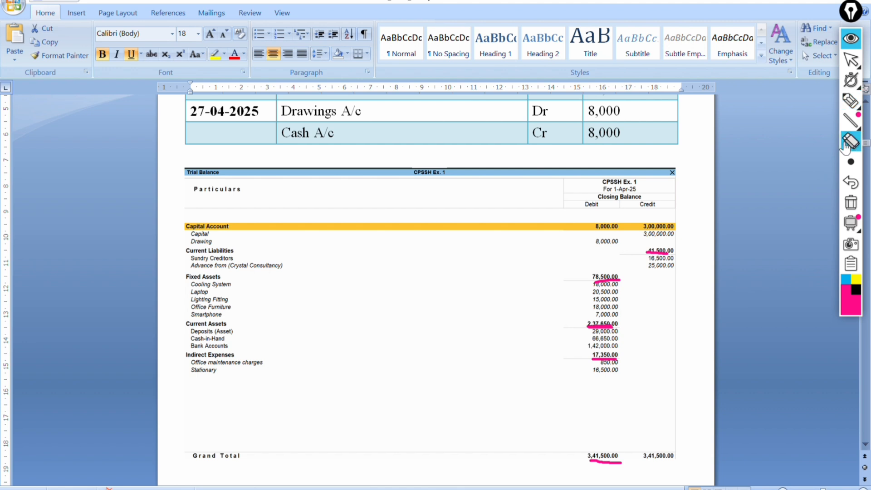
mouse_move(667, 249)
left_mouse_down()
mouse_move(606, 250)
mouse_move(600, 379)
left_mouse_up()
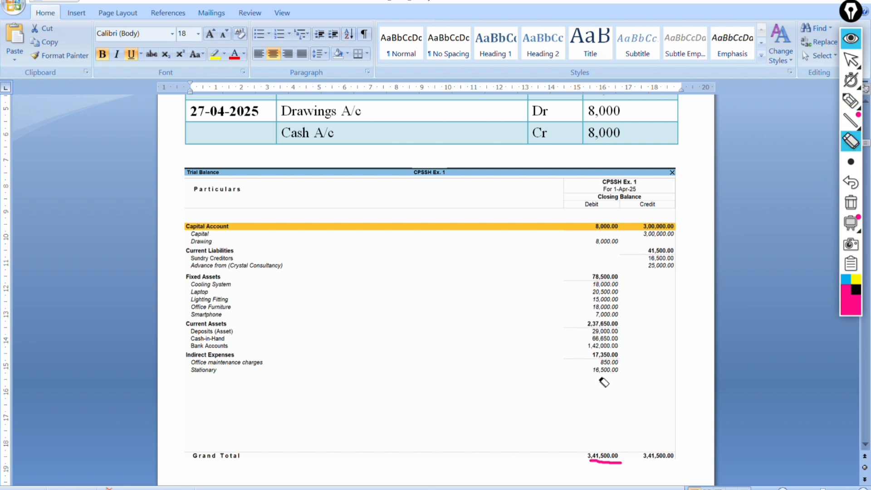
mouse_move(605, 449)
left_mouse_down()
mouse_move(604, 458)
mouse_move(605, 451)
left_mouse_up()
left_click(851, 59)
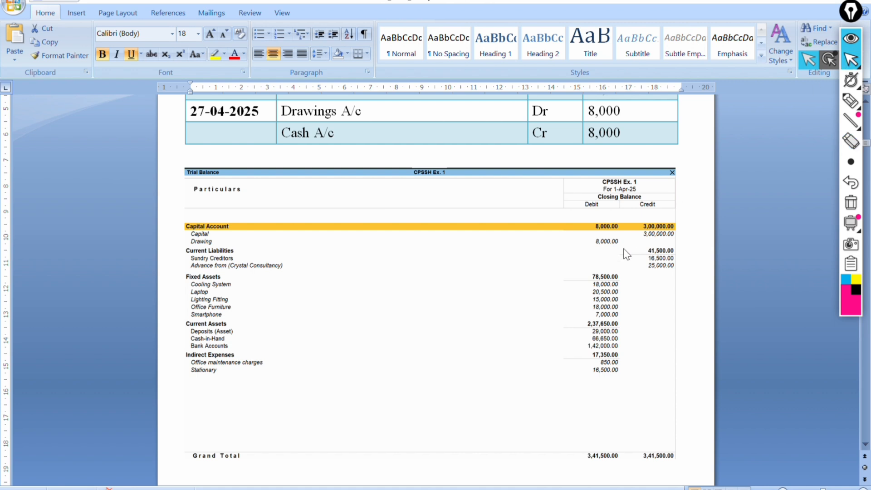
- Check the indirect expense amounts and total in the case-study Profit & Loss A/c, underlining them and erasing the marks
scroll(624, 248, "down", 1)
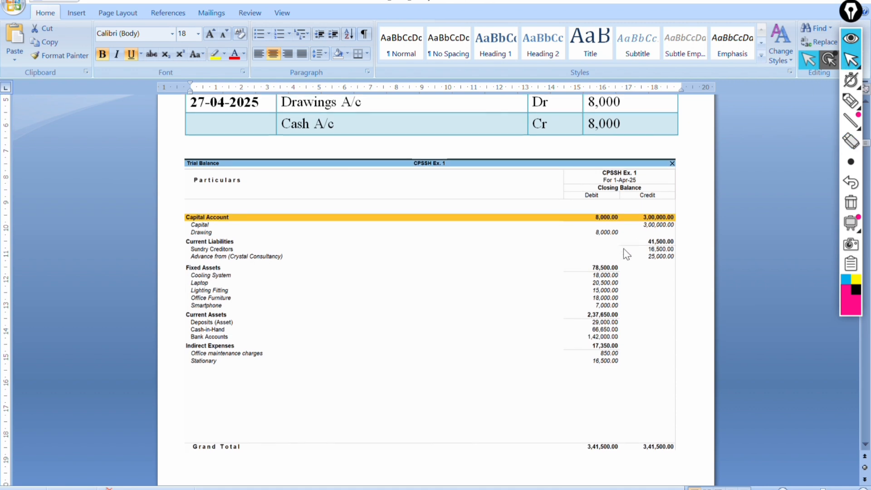
scroll(623, 249, "down", 5)
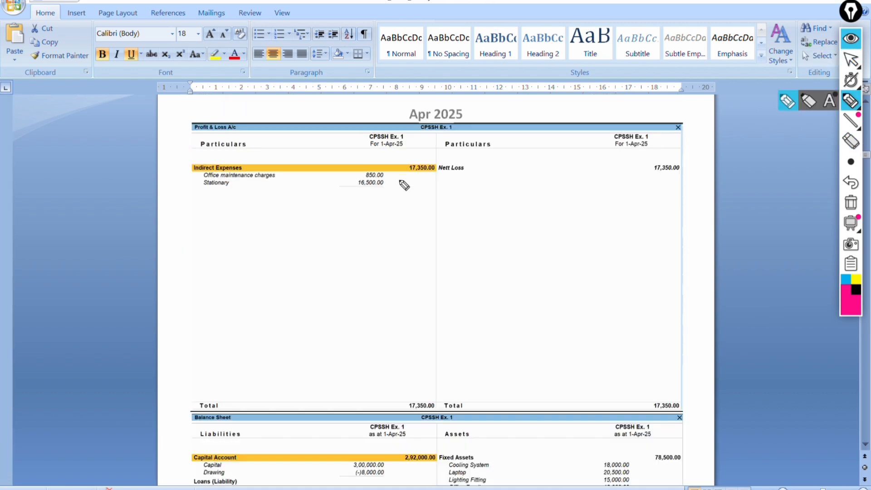
left_click_drag(344, 173, 392, 187)
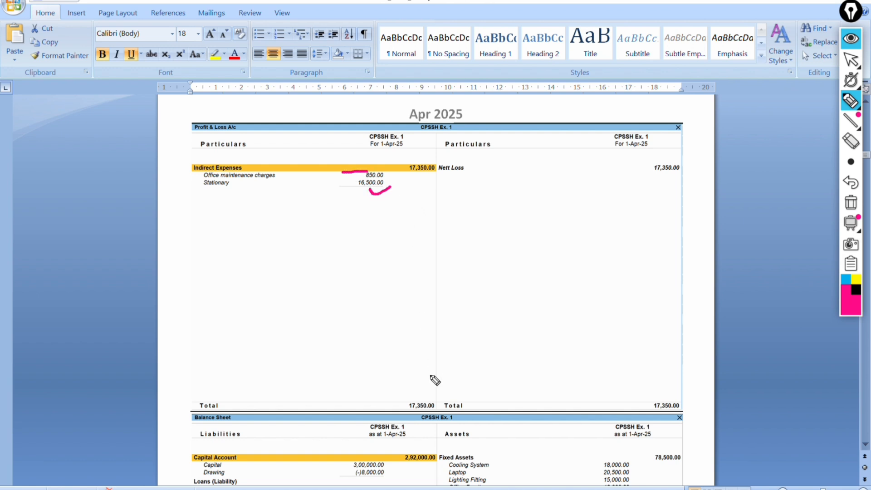
left_click_drag(414, 412, 448, 413)
left_click(853, 146)
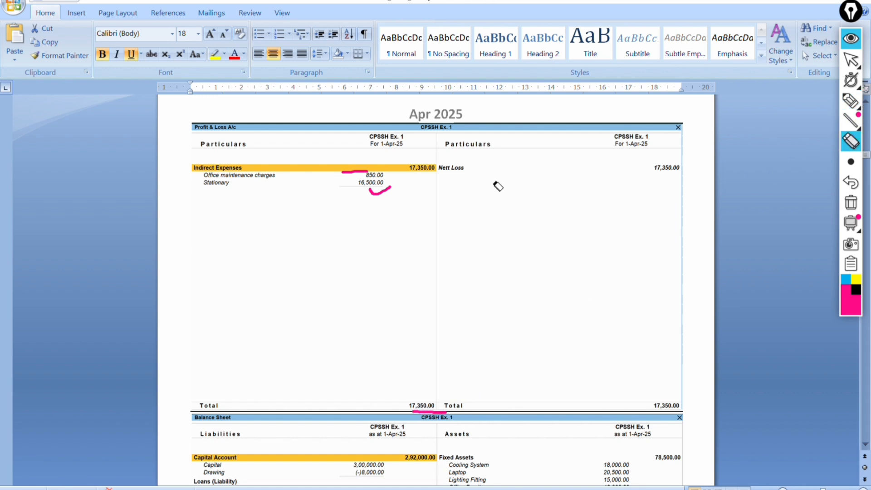
left_click_drag(358, 172, 403, 248)
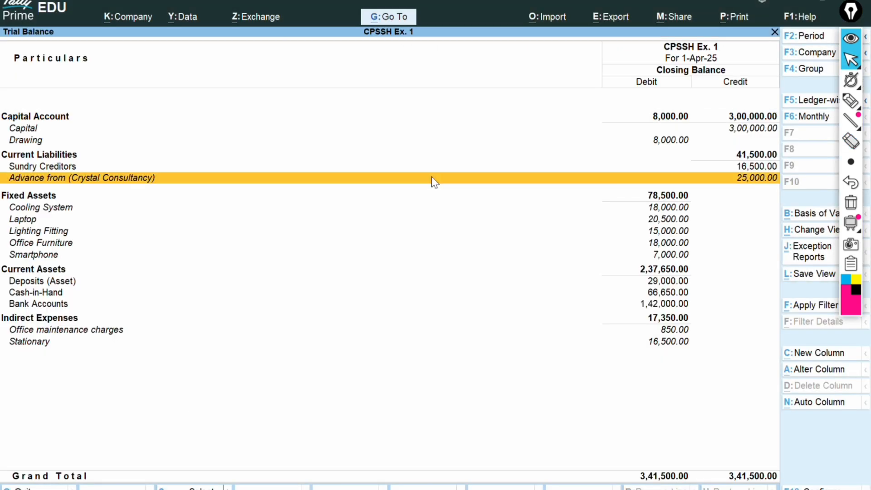
- Switch to TallyPrime, leave the Trial Balance and open the Profit & Loss A/c in detailed form
key("Escape")
key("Escape")
key("Down")
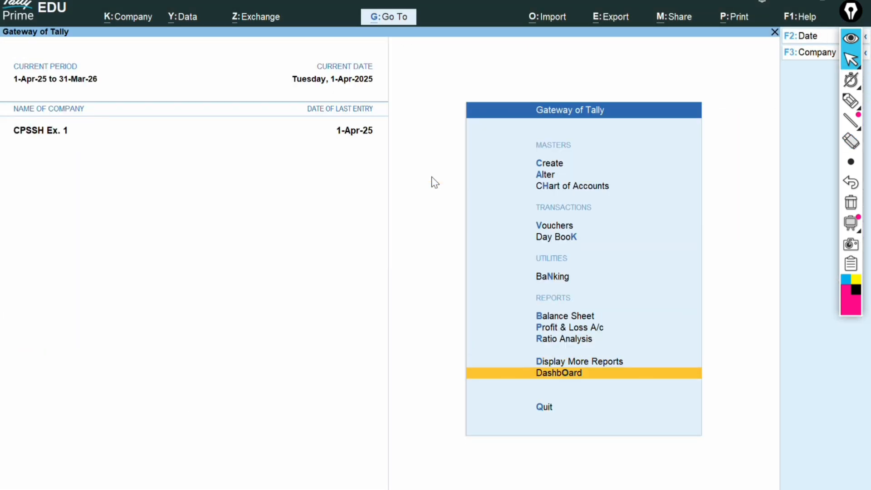
key("Down")
key("Up")
key("Up")
key("Up")
key("Up")
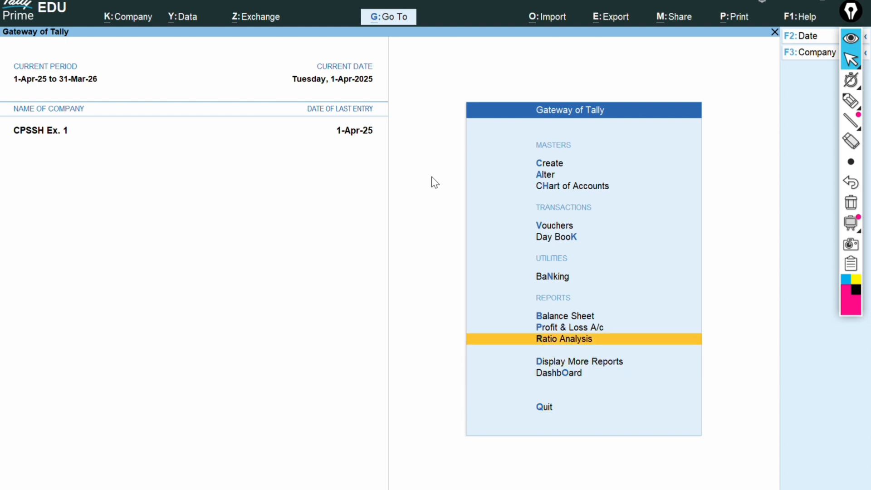
key("Return")
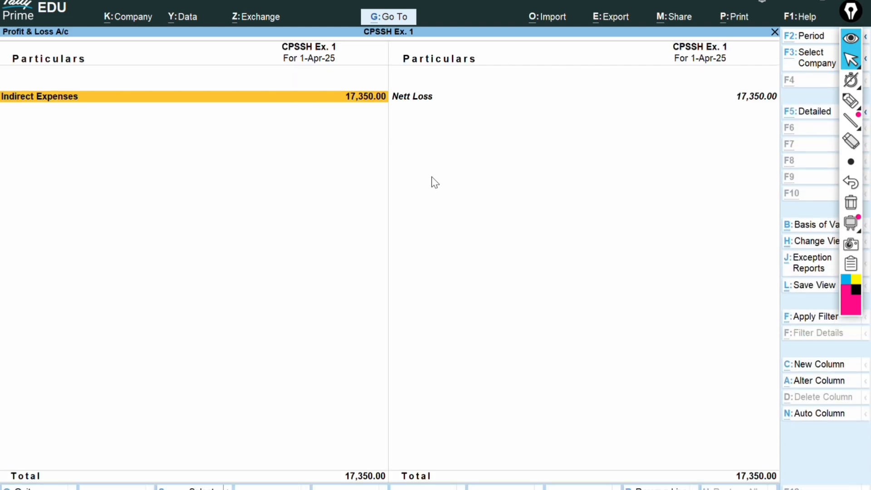
key("alt+F5")
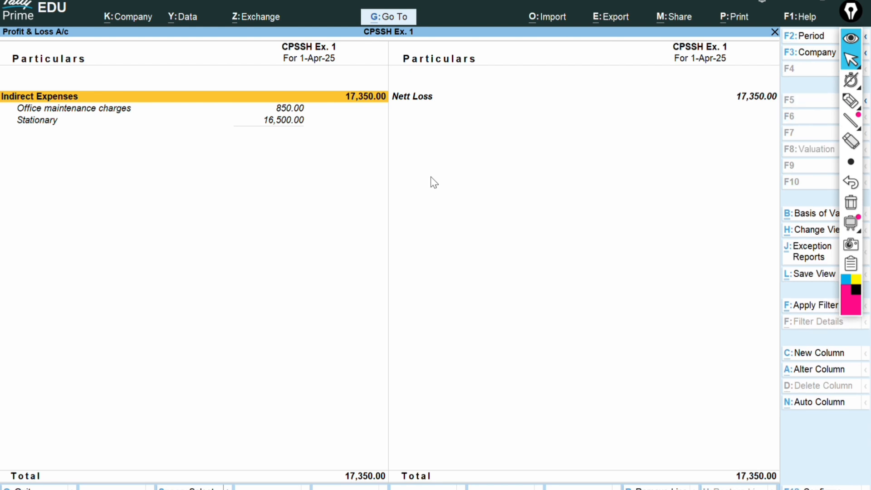
- Underline the Office maintenance charges, Stationary and total amounts in the Profit & Loss A/c, then erase the marks and leave annotation mode
left_click(851, 101)
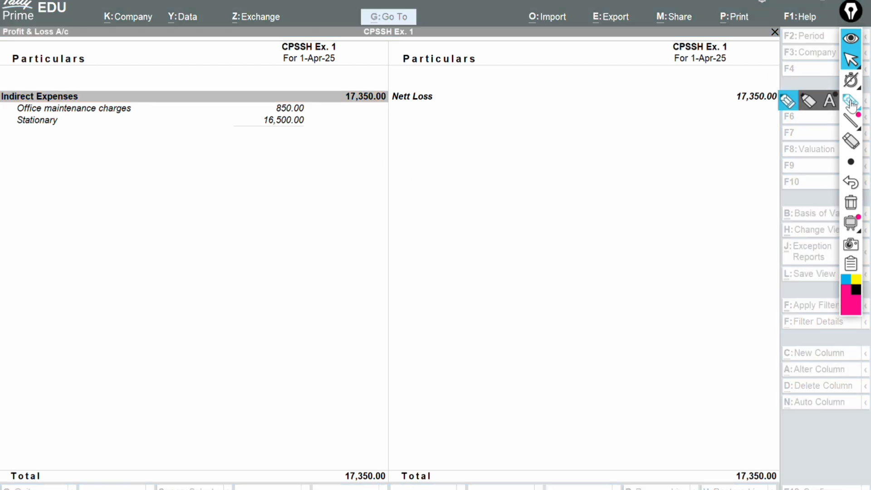
left_click_drag(277, 112, 298, 111)
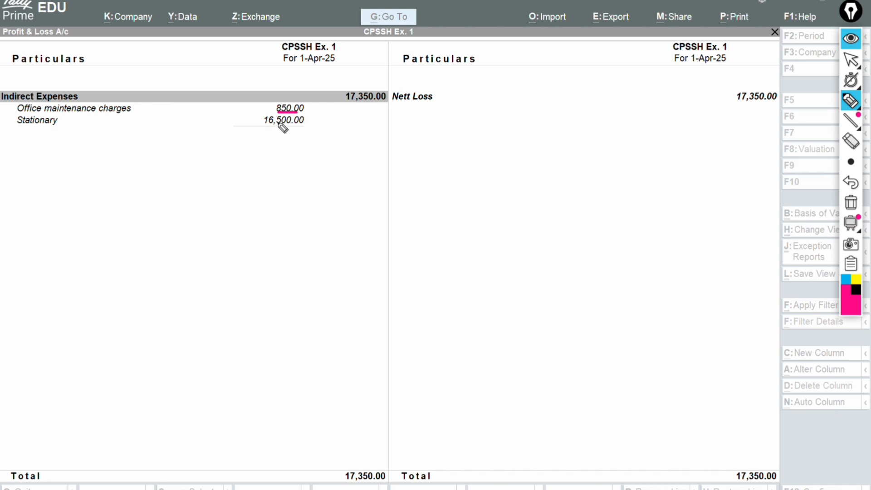
left_click_drag(267, 129, 297, 129)
left_click_drag(356, 479, 396, 481)
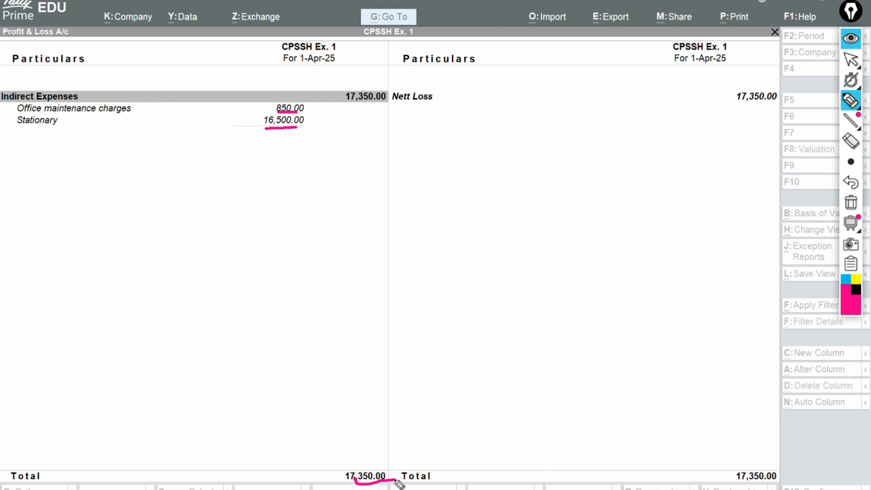
left_click(851, 142)
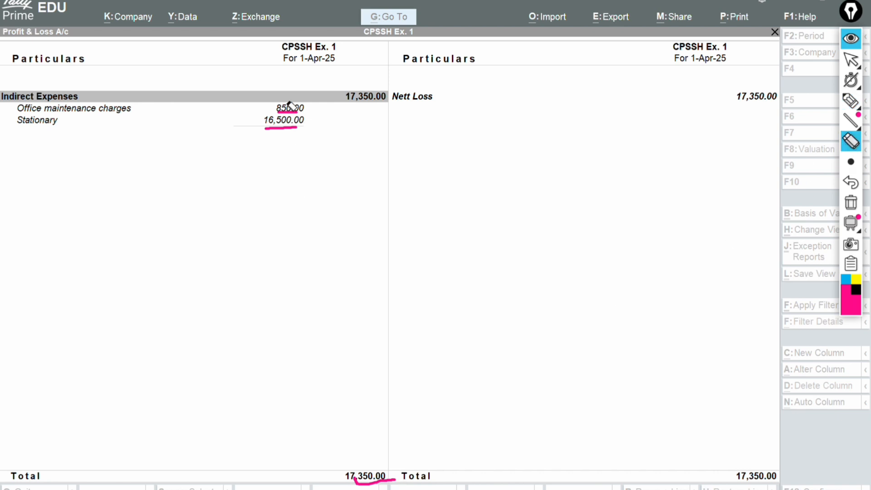
left_click_drag(292, 108, 316, 234)
left_click(370, 482)
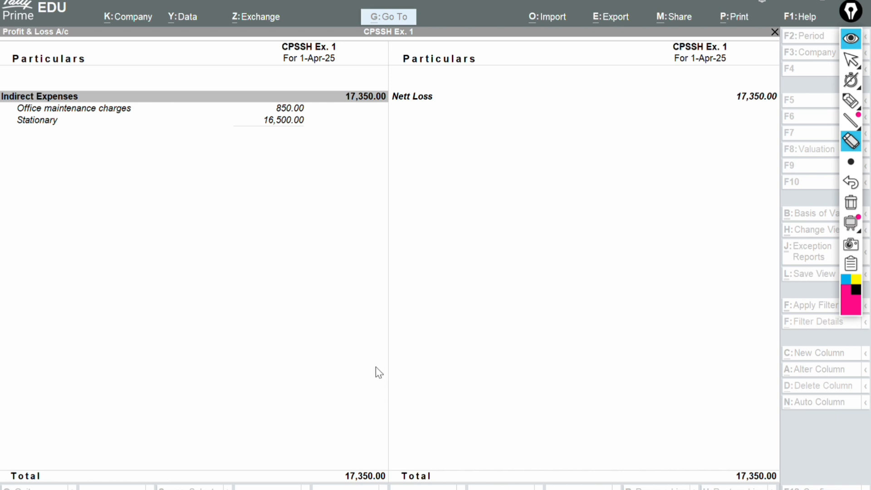
key("ctrl+shift+2")
- Close the Profit & Loss A/c and open the Balance Sheet in detailed form
key("Escape")
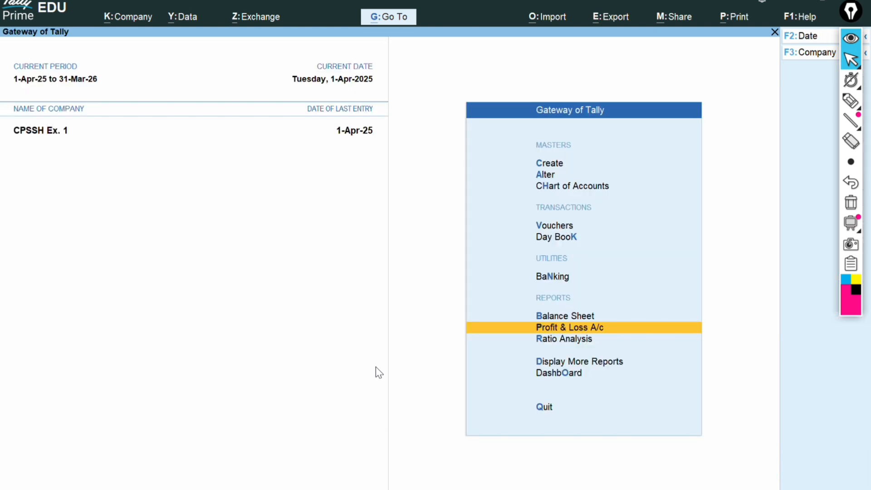
key("Up")
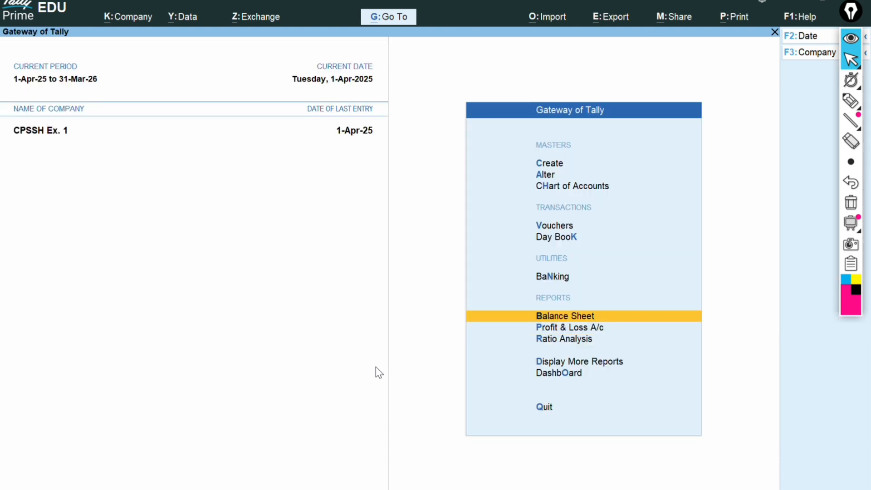
key("Return")
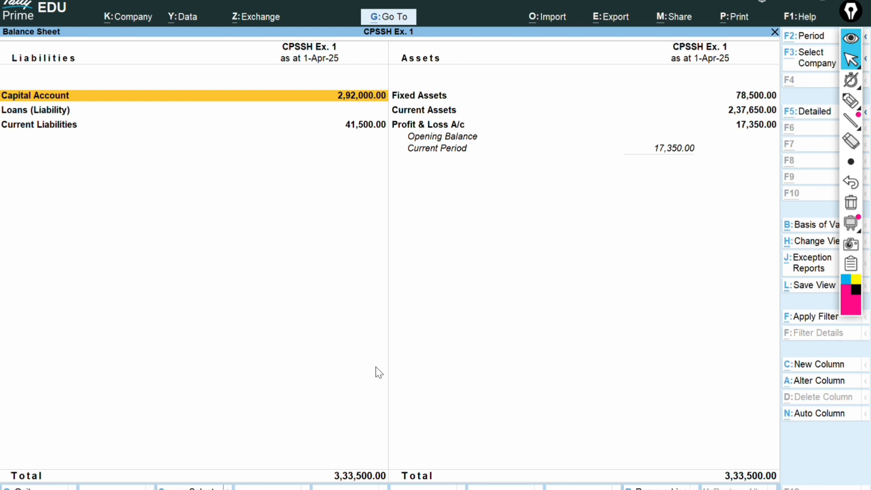
key("alt+F5")
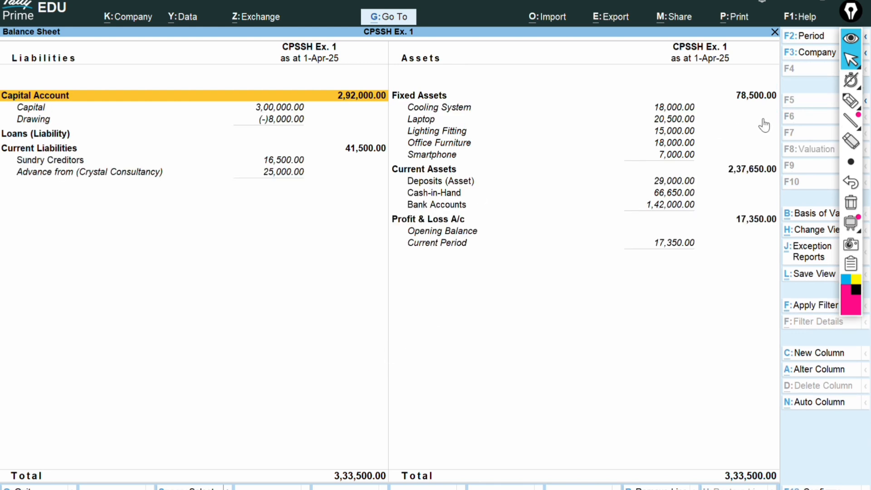
- Underline the Balance Sheet amounts for Capital Account, Current Liabilities, Fixed Assets, Current Assets, Profit & Loss A/c and the liabilities total
left_click(851, 100)
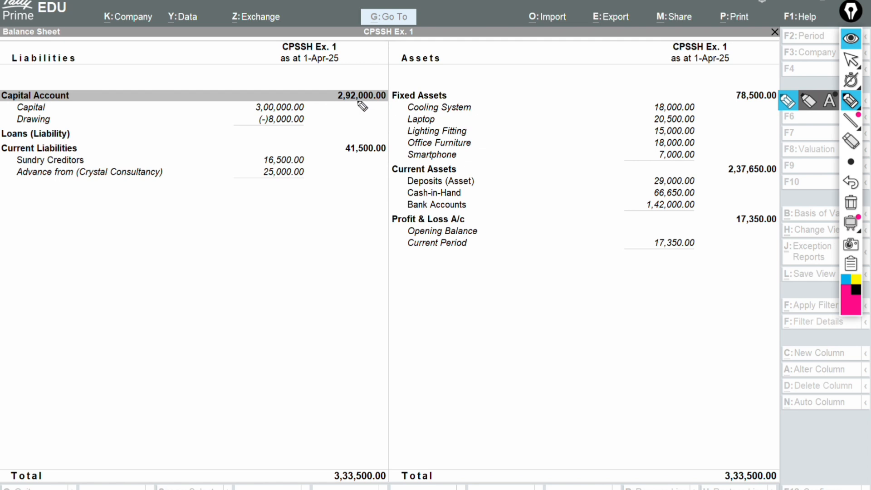
left_click_drag(350, 103, 383, 104)
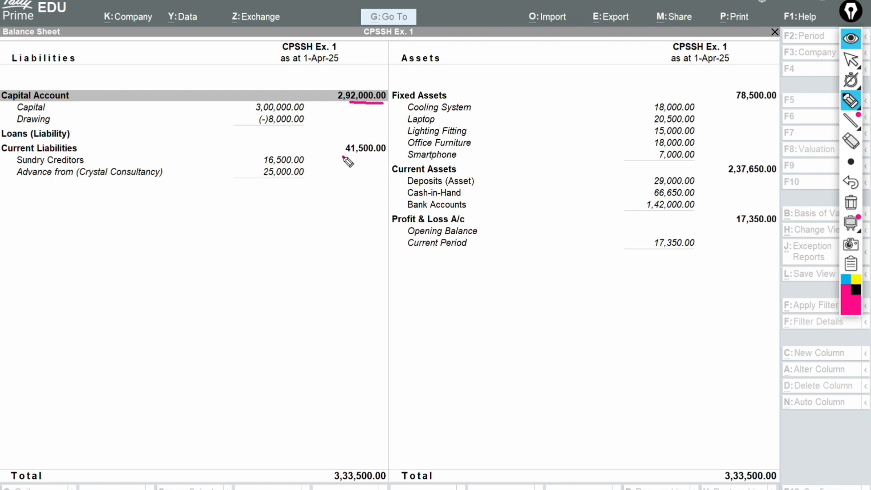
left_click_drag(343, 157, 380, 148)
left_click_drag(748, 112, 778, 108)
left_click_drag(746, 174, 775, 179)
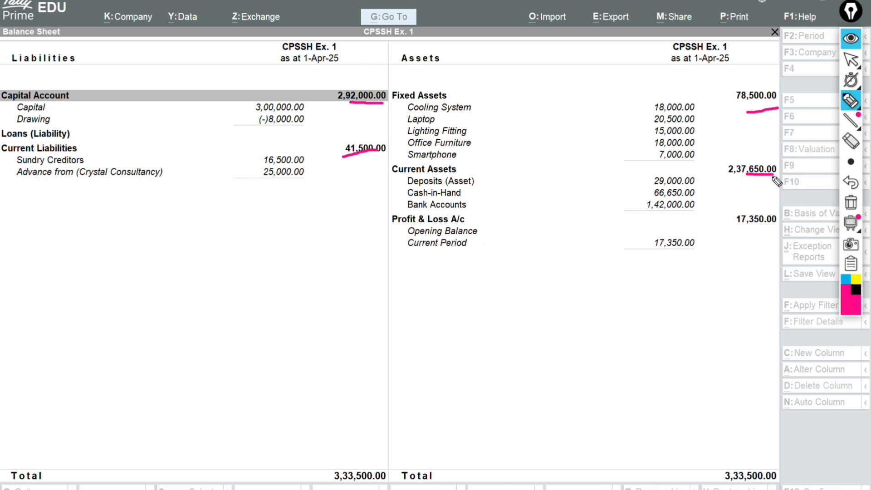
left_click_drag(743, 224, 780, 224)
left_click_drag(348, 478, 376, 486)
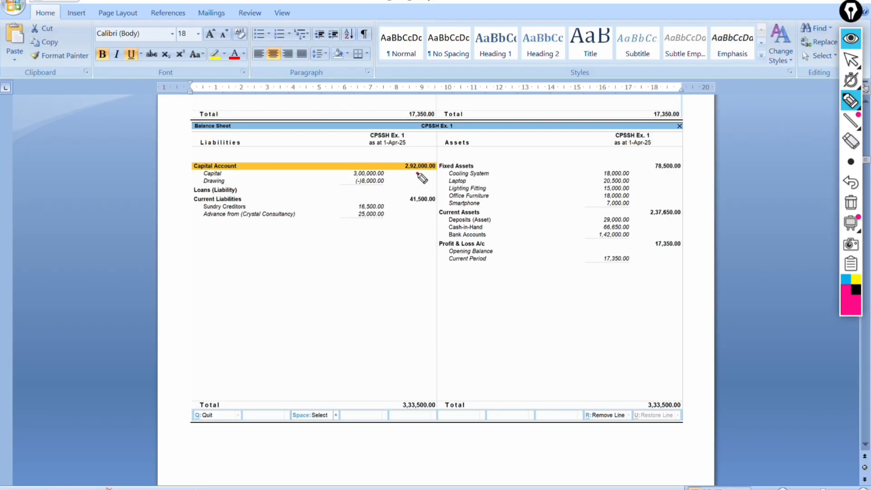
- Switch to Word and tick the matching group amounts in the case-study Balance Sheet, underlining both grand totals
left_click_drag(417, 176, 435, 169)
left_click_drag(413, 208, 431, 203)
left_click_drag(660, 173, 685, 166)
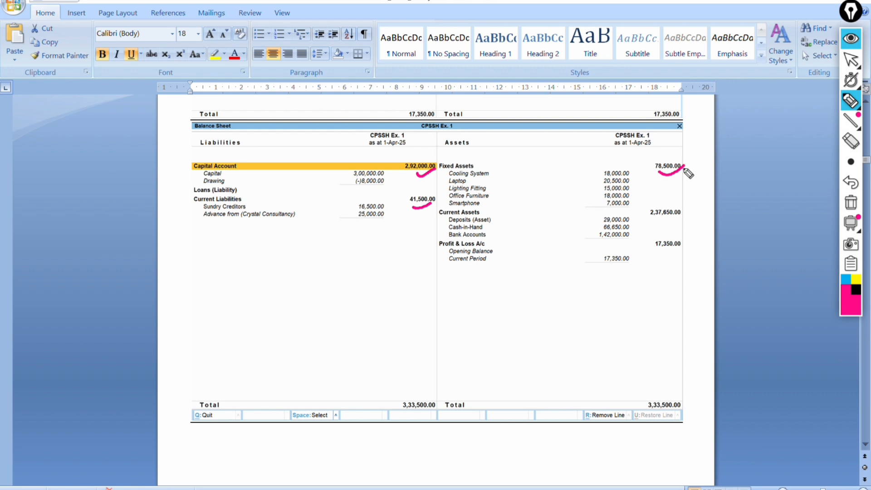
left_click_drag(663, 216, 686, 215)
left_click_drag(664, 246, 686, 241)
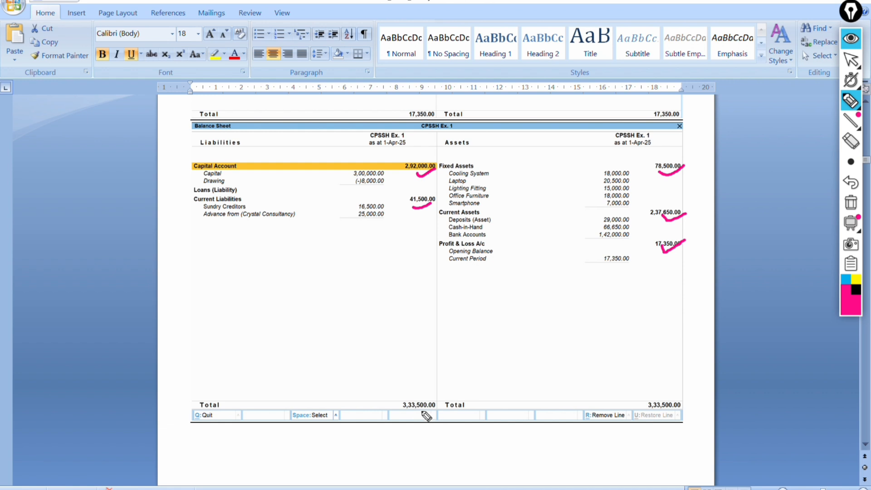
left_click_drag(403, 413, 454, 413)
left_click_drag(656, 413, 694, 415)
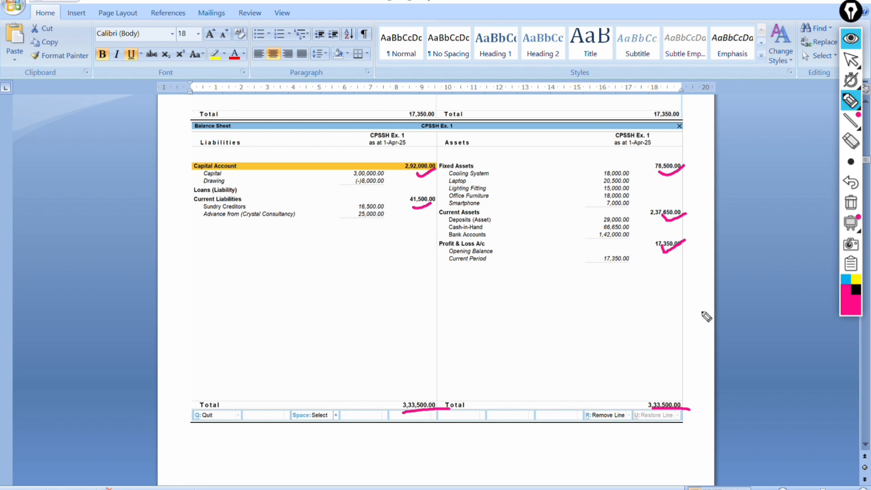
- Switch back to TallyPrime, underline the Balance Sheet's assets total, then erase all remaining marks and leave annotation mode
key("alt+Tab")
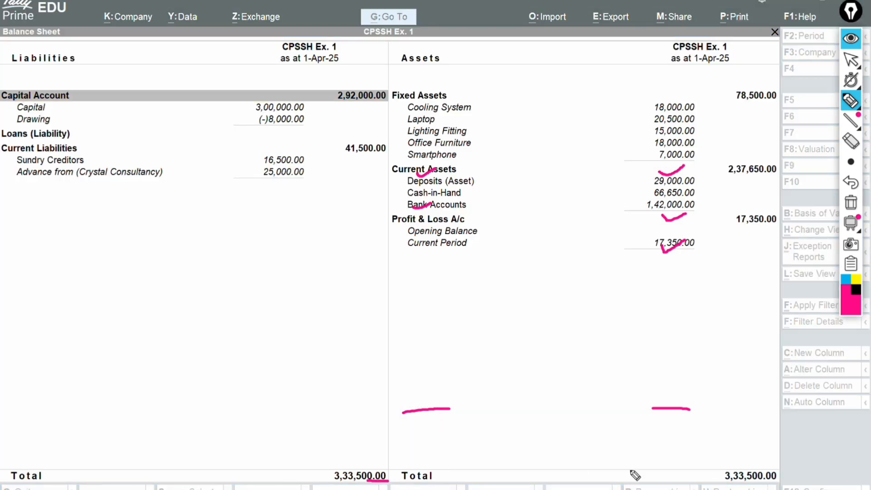
left_click_drag(730, 480, 770, 479)
left_click(851, 141)
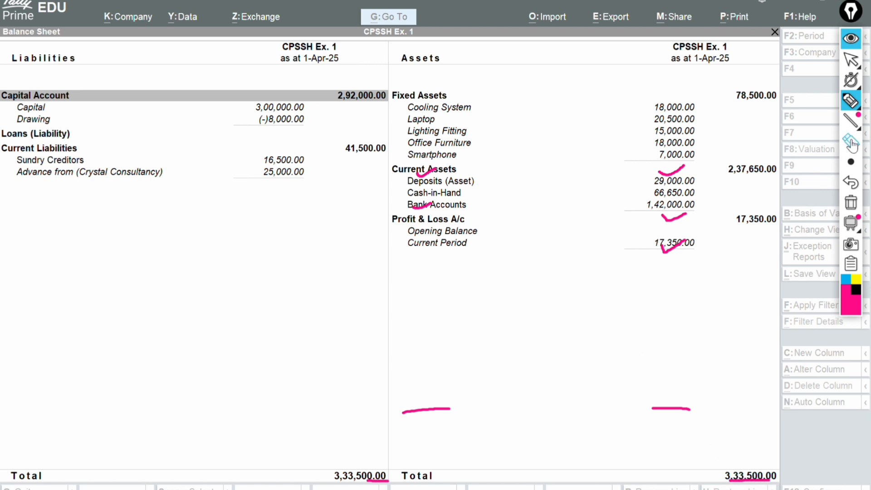
left_click(425, 171)
left_click(420, 205)
left_click(426, 410)
left_click_drag(417, 444, 380, 481)
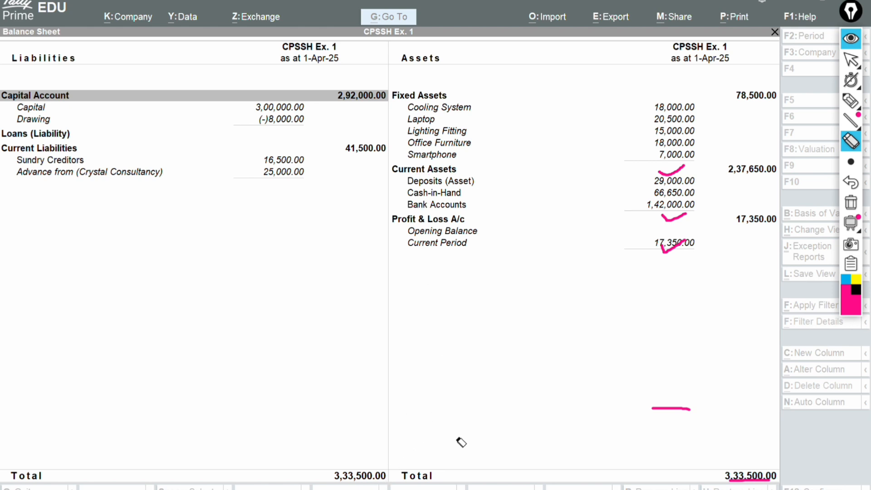
mouse_move(651, 135)
left_mouse_down()
mouse_move(649, 270)
mouse_move(669, 309)
left_mouse_up()
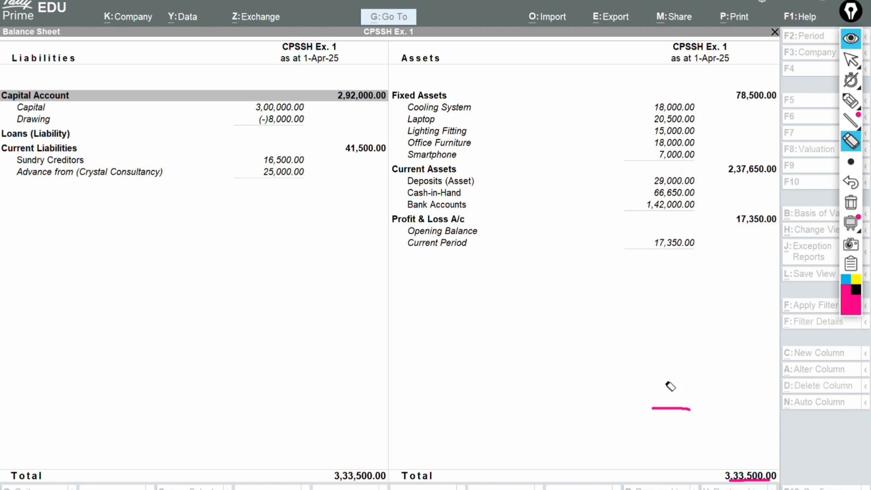
mouse_move(669, 385)
left_mouse_down()
mouse_move(700, 477)
mouse_move(750, 475)
left_mouse_up()
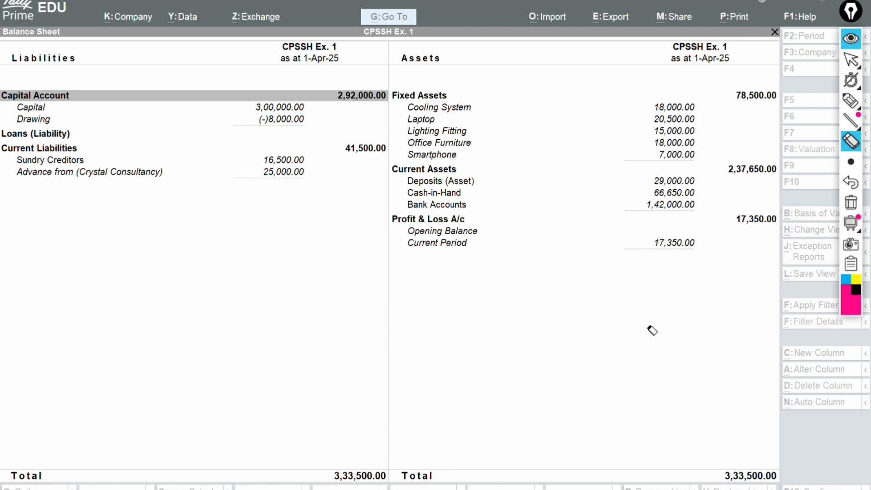
key("ctrl+shift+2")
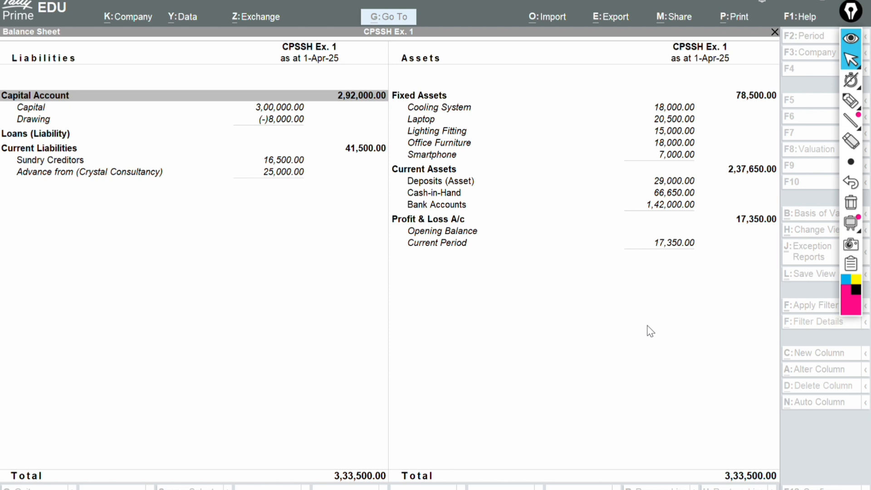
left_click(648, 326)
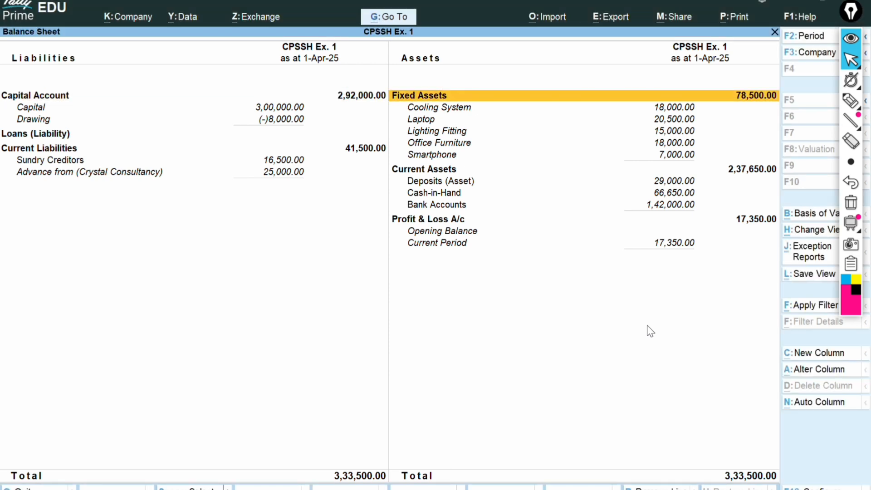